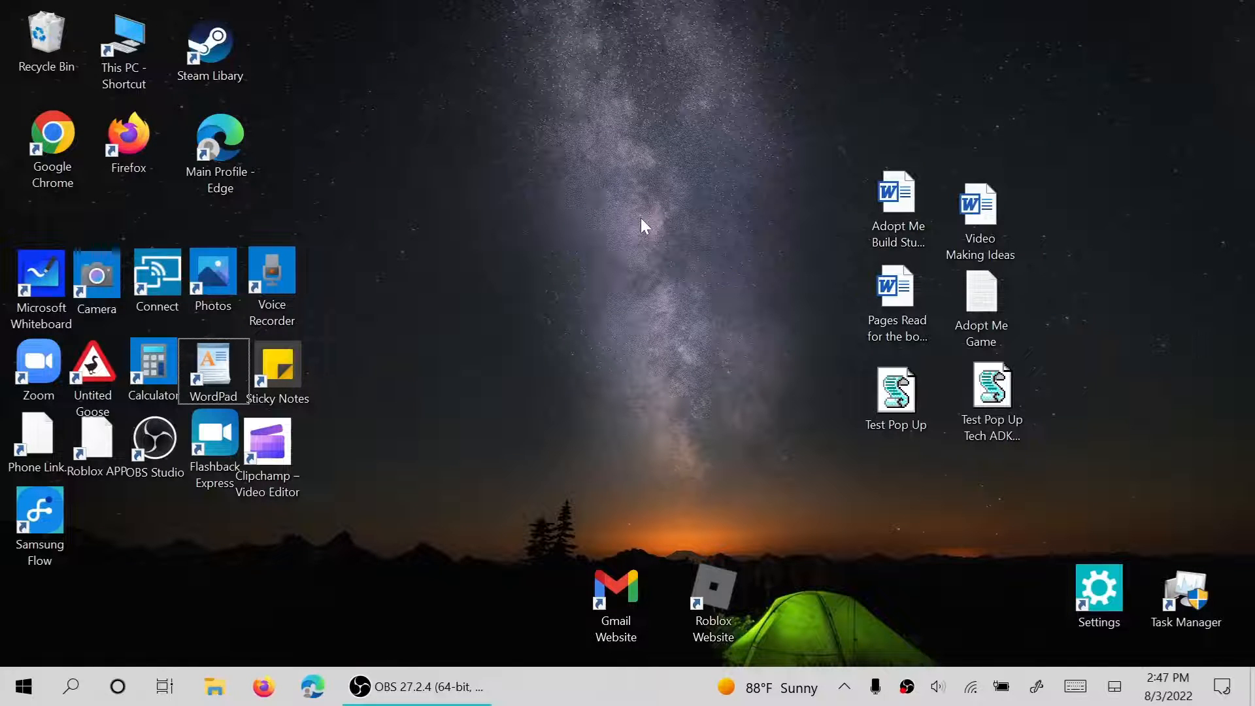
# Step: Find and open the Video Editor app from the Windows search
pyautogui.press('super')
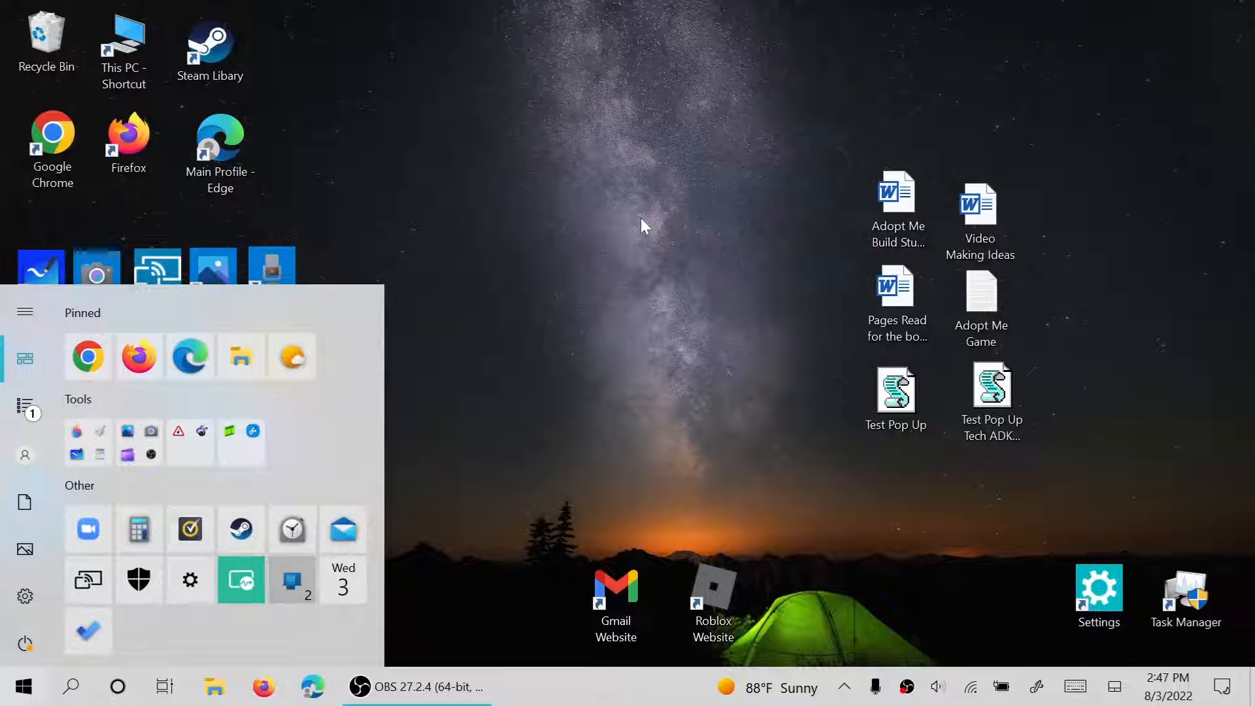
pyautogui.write('video')
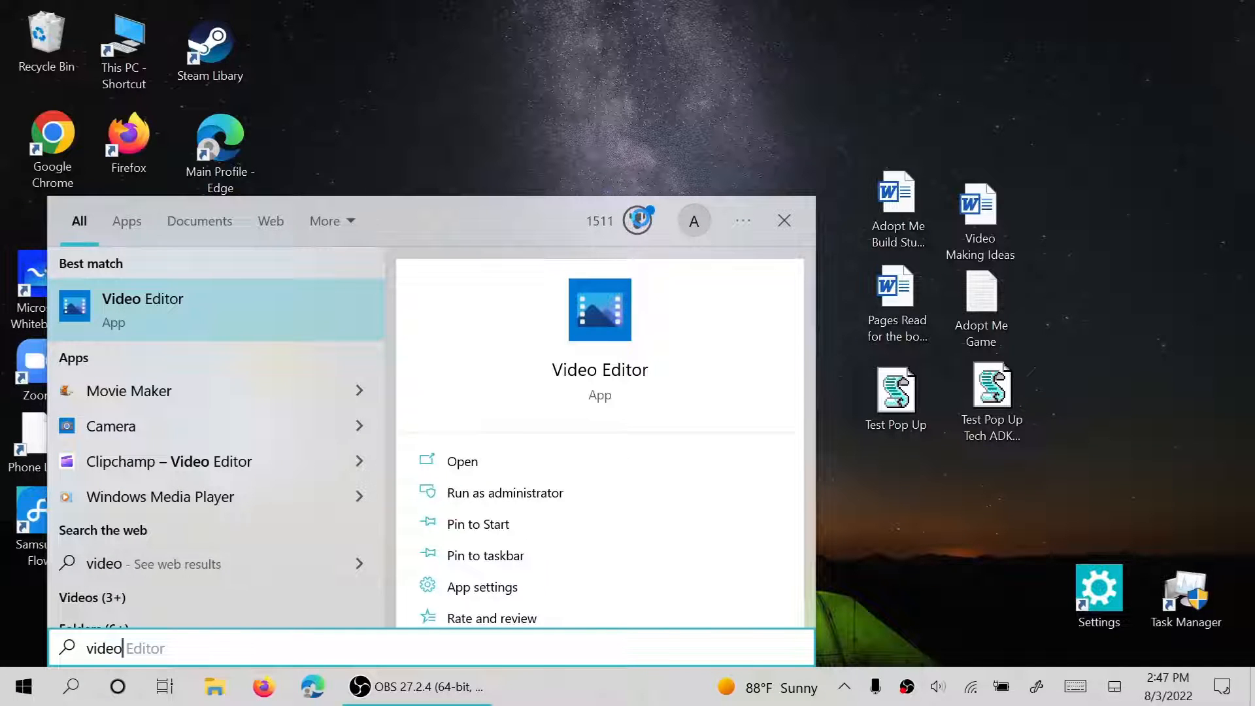
pyautogui.press('Return')
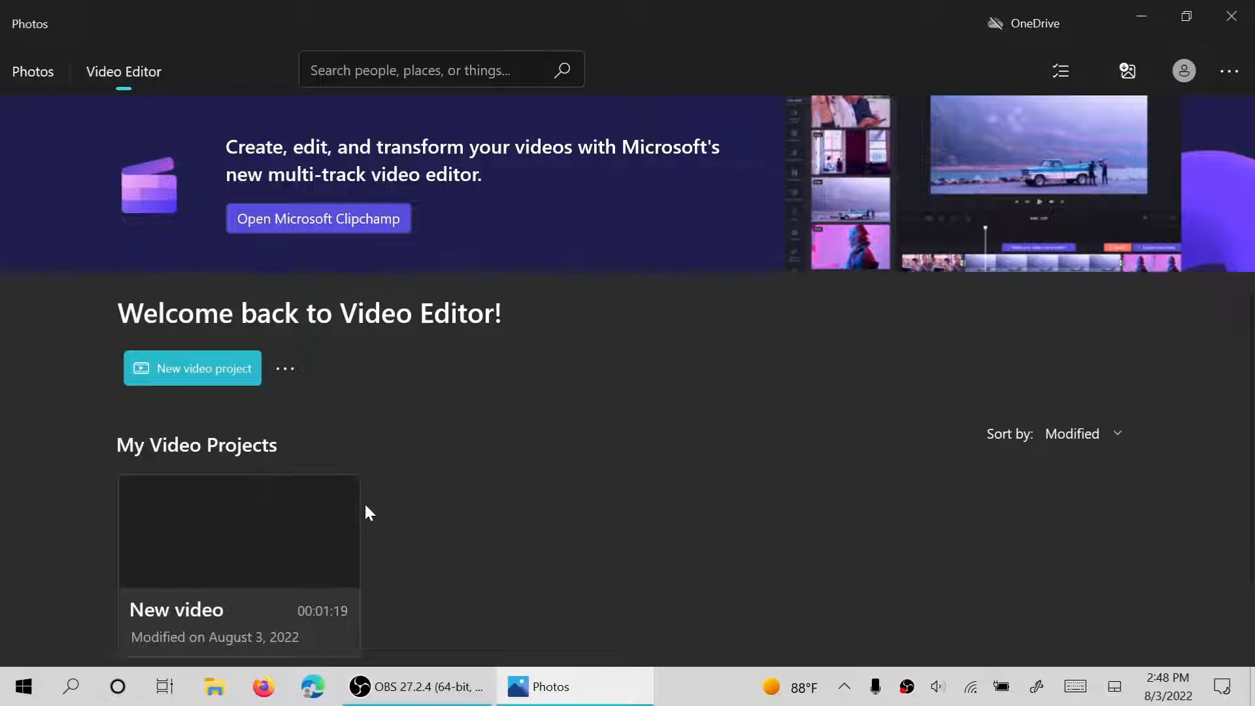
# Step: Delete the existing "New video" project and create a new video project, skipping the naming prompt
pyautogui.click(342, 495)
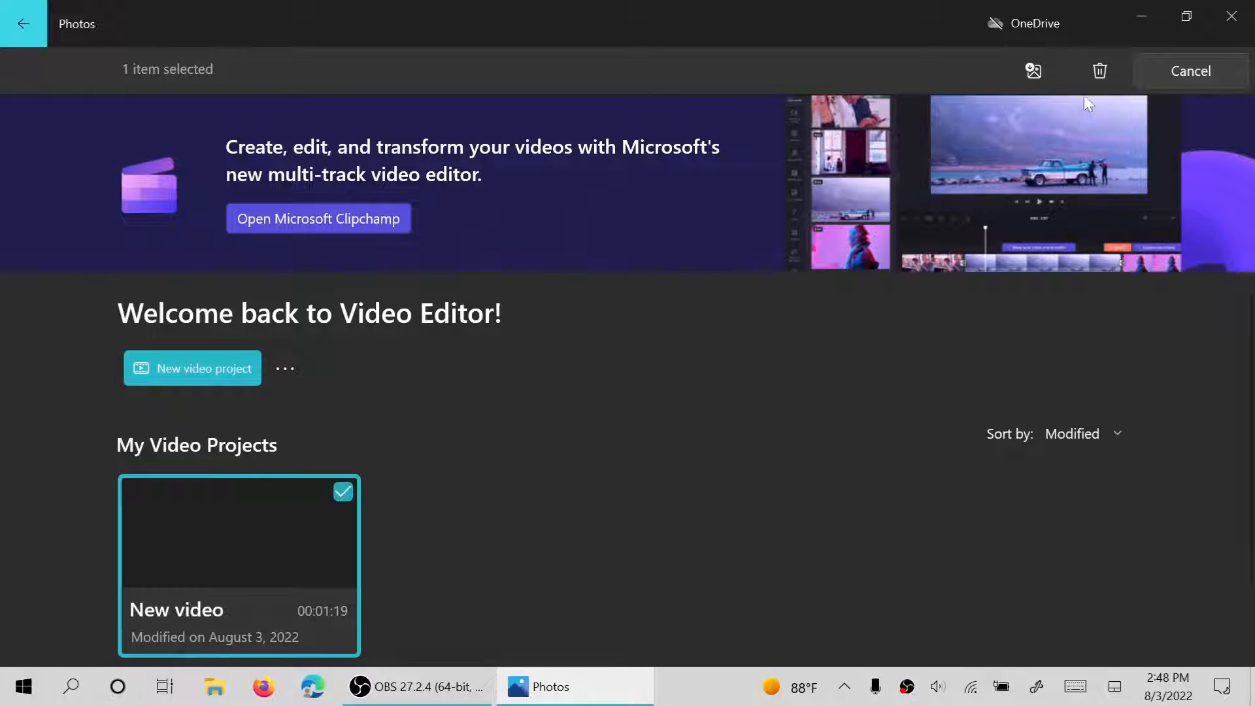
pyautogui.click(1101, 70)
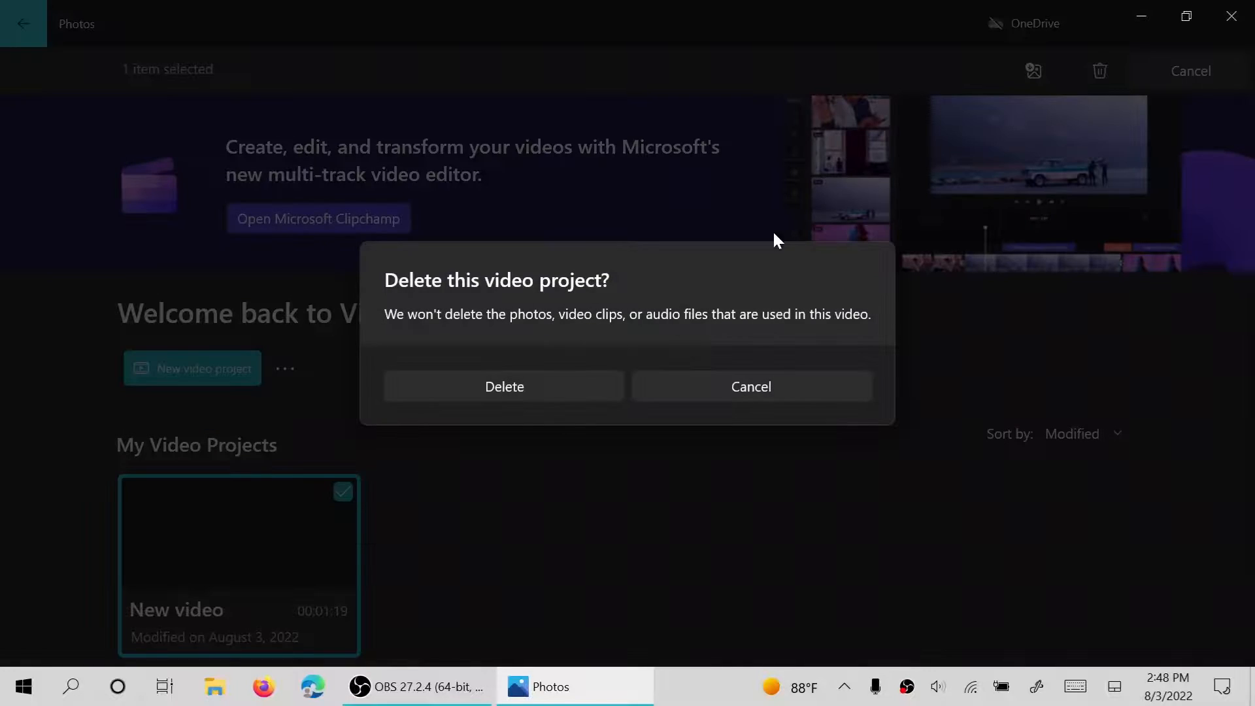
pyautogui.click(541, 395)
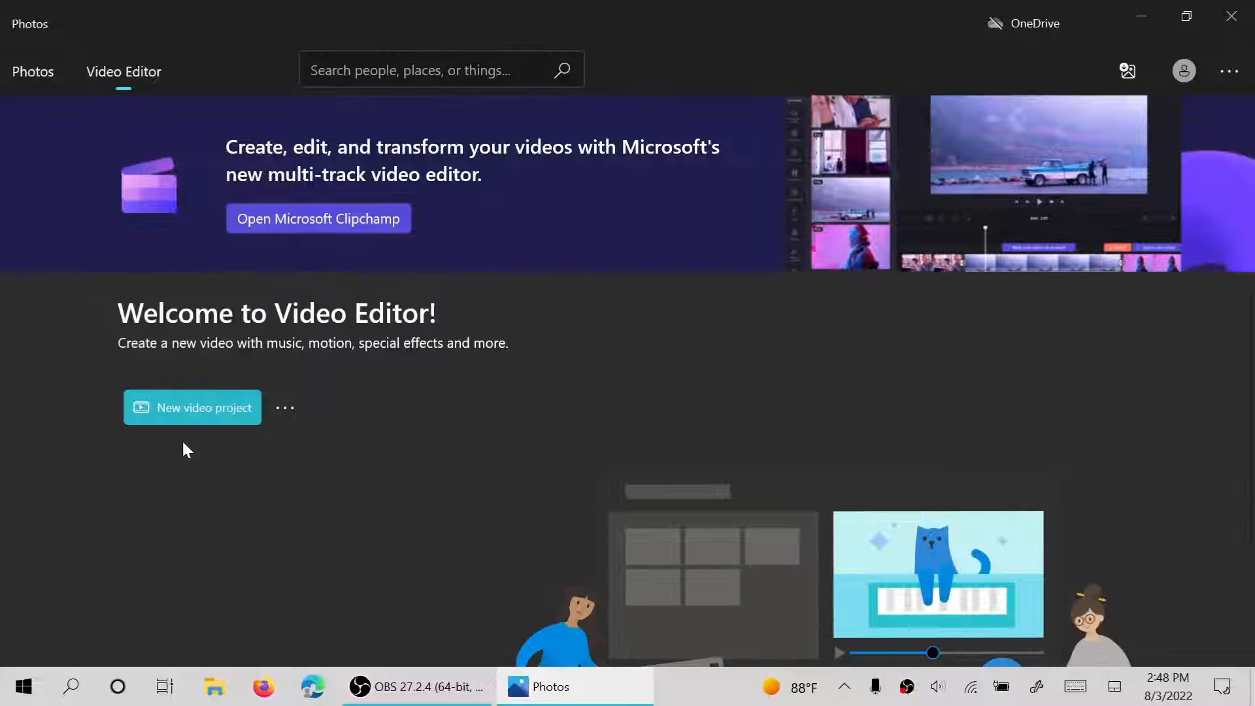
pyautogui.click(169, 410)
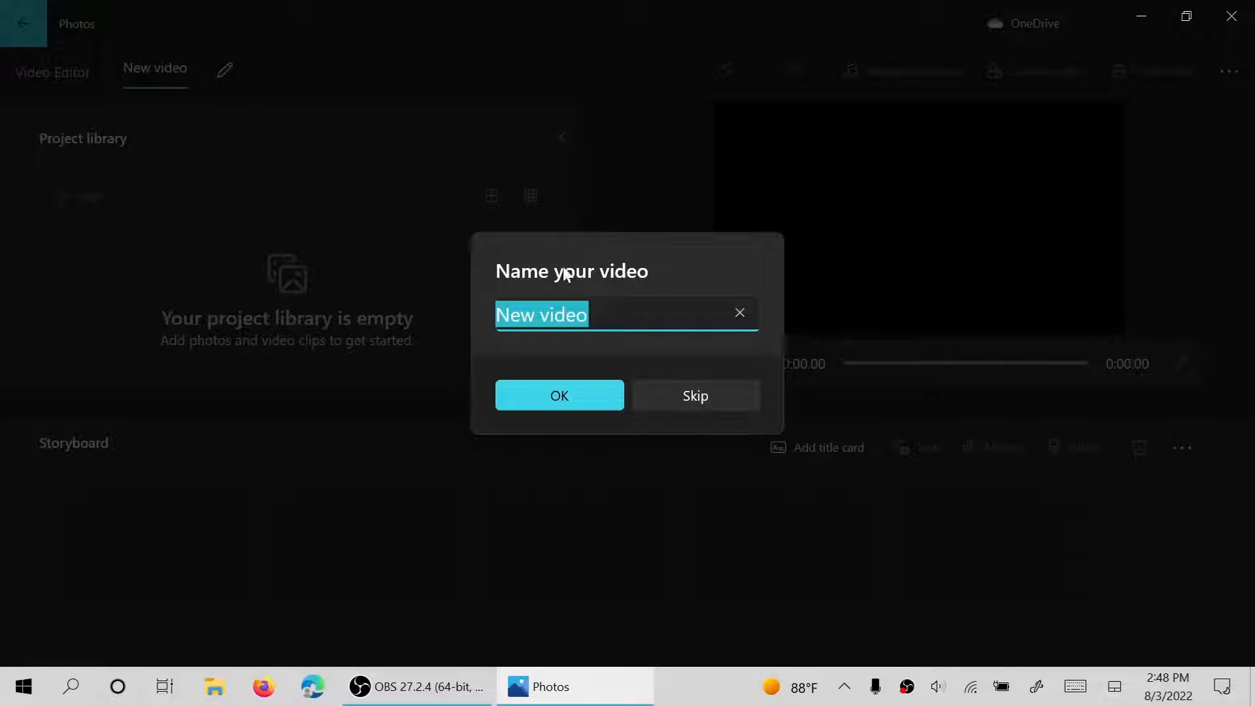
pyautogui.click(661, 401)
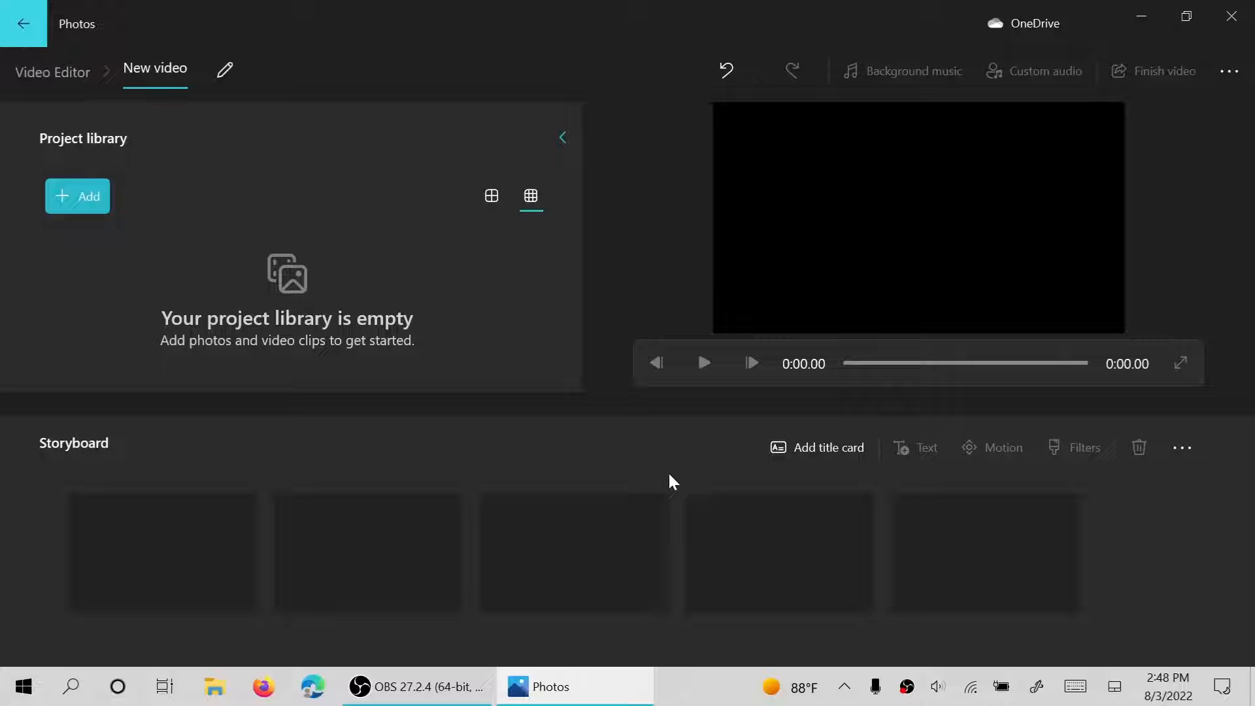
# Step: Bring the file "video i will edit" from the Downloads folder in File Explorer into the project library
pyautogui.click(213, 688)
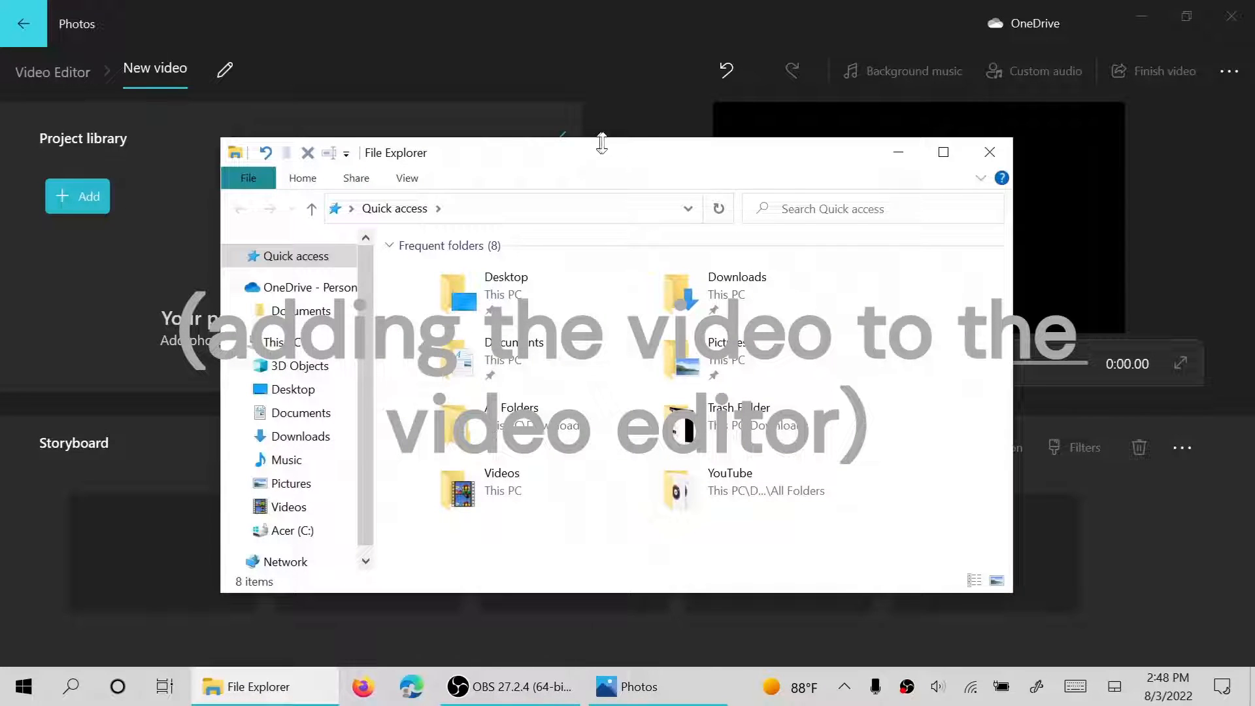
pyautogui.moveTo(697, 145); pyautogui.dragTo(954, 192)
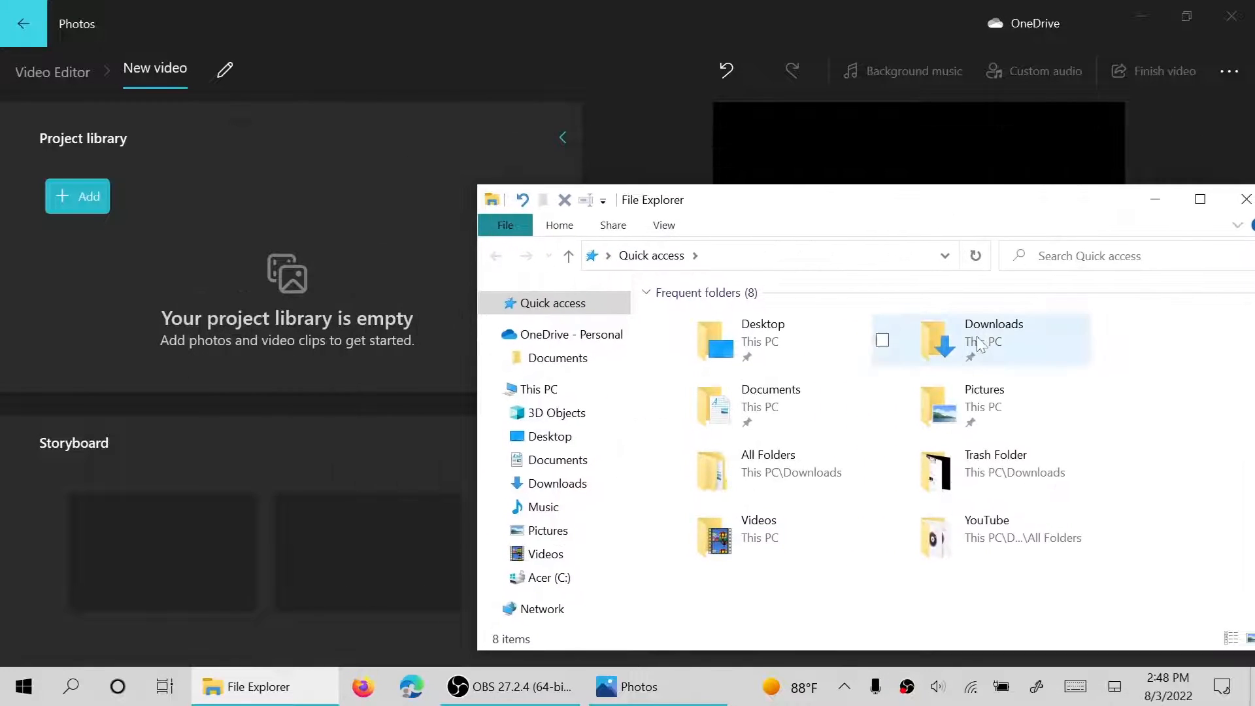
pyautogui.doubleClick(978, 345)
pyautogui.click(699, 386)
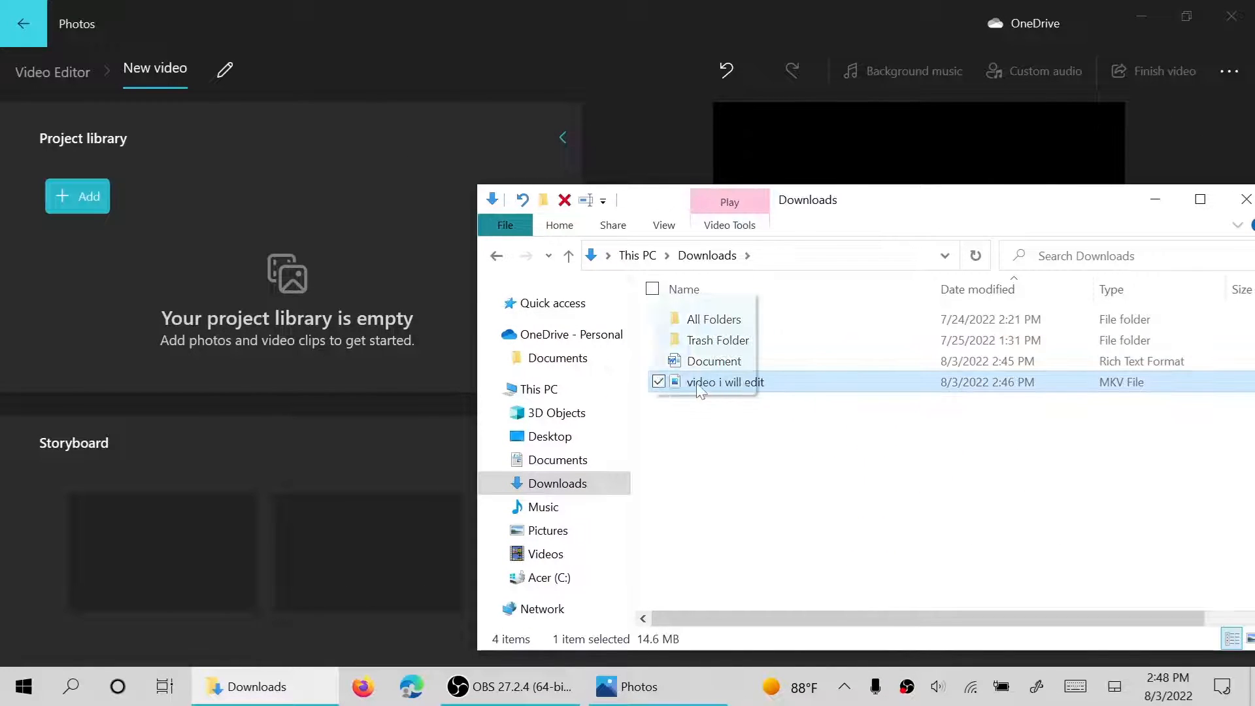
pyautogui.moveTo(699, 391); pyautogui.dragTo(309, 297)
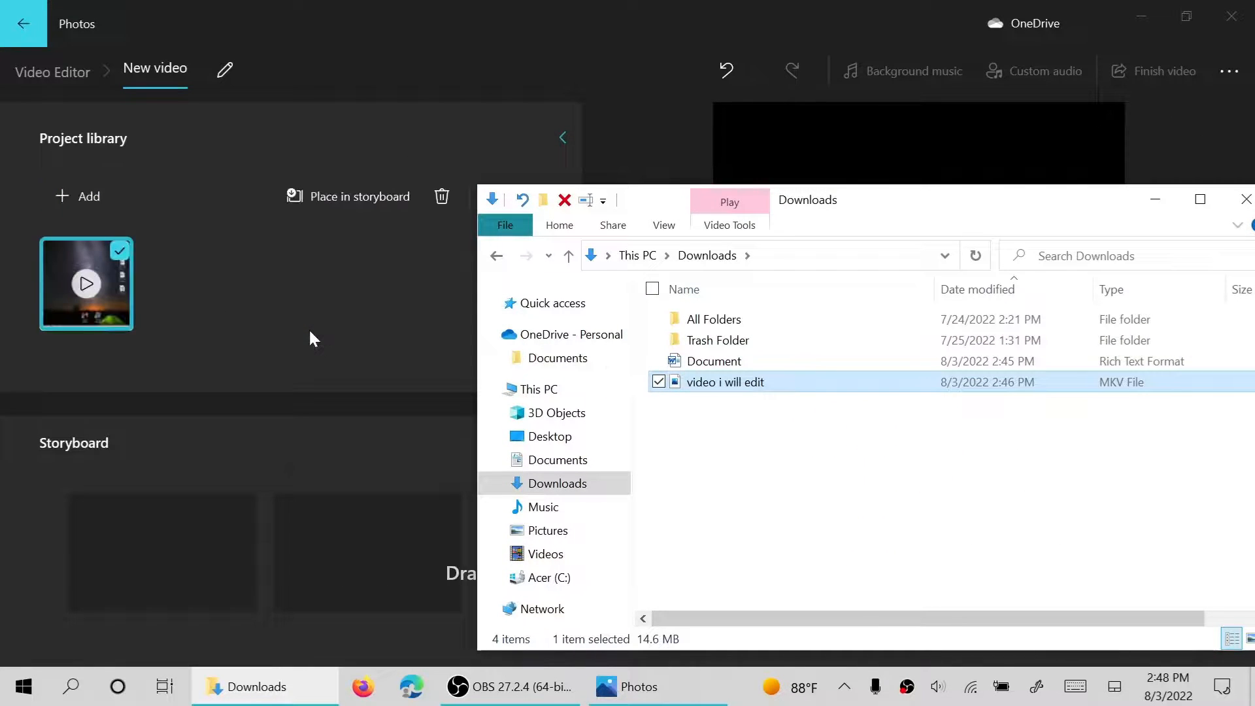
pyautogui.click(95, 194)
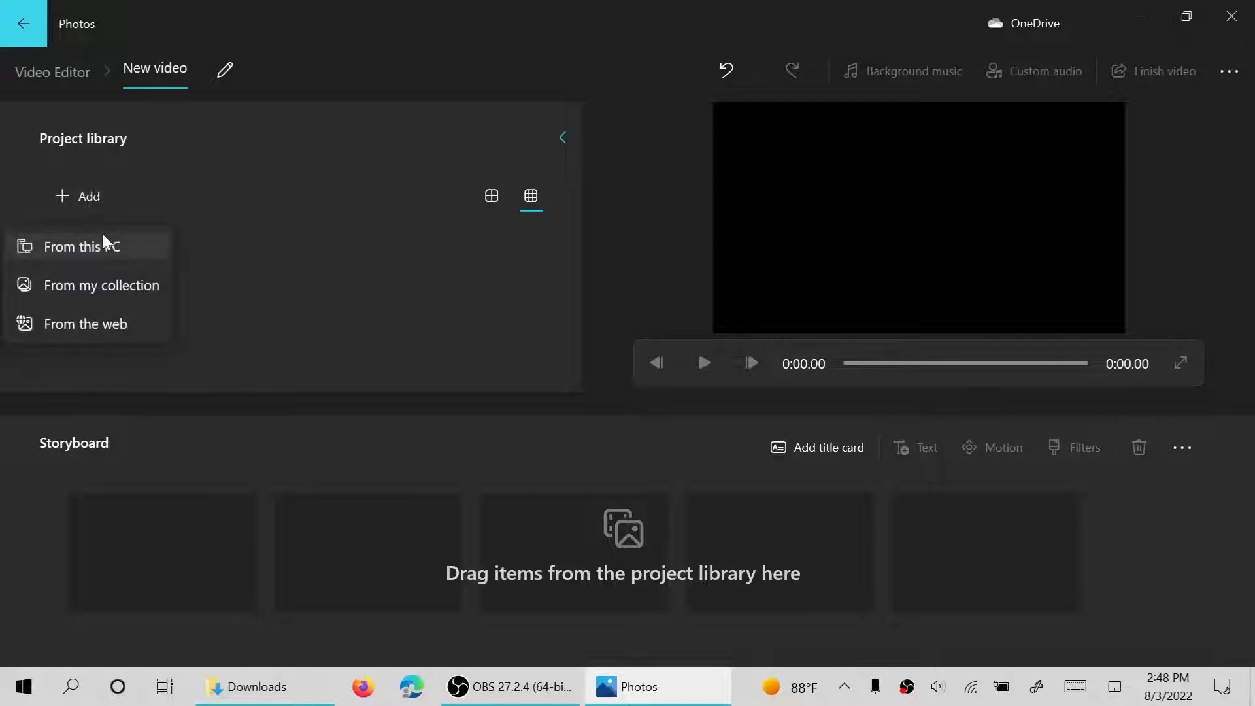
pyautogui.click(330, 504)
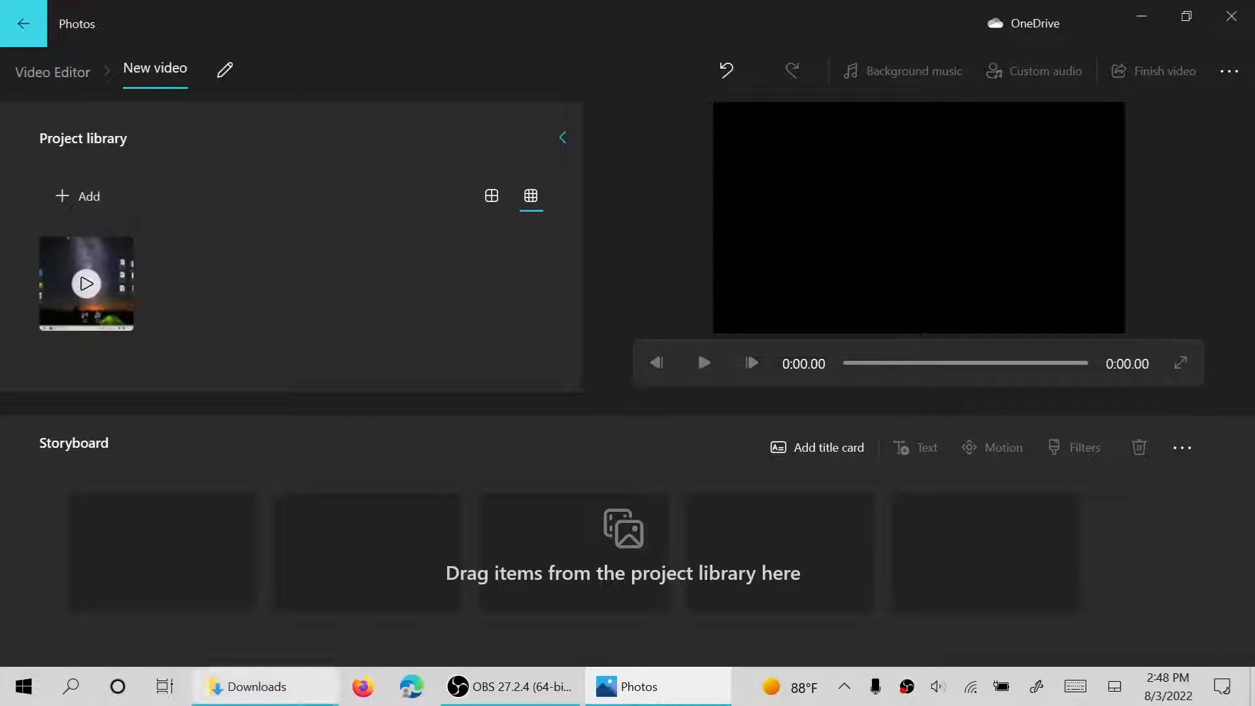
# Step: Close the Downloads window and place the imported clip in the first slot of the storyboard
pyautogui.moveTo(262, 687)
pyautogui.click(347, 562)
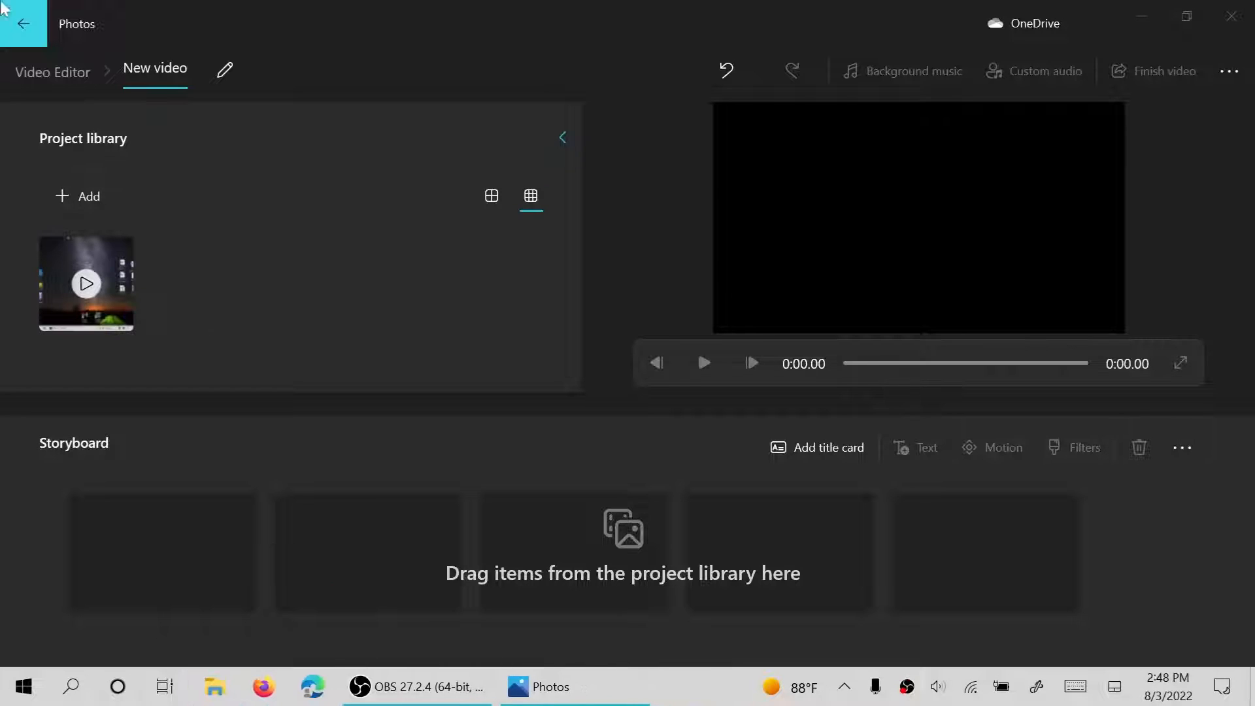
pyautogui.moveTo(70, 289); pyautogui.dragTo(215, 556)
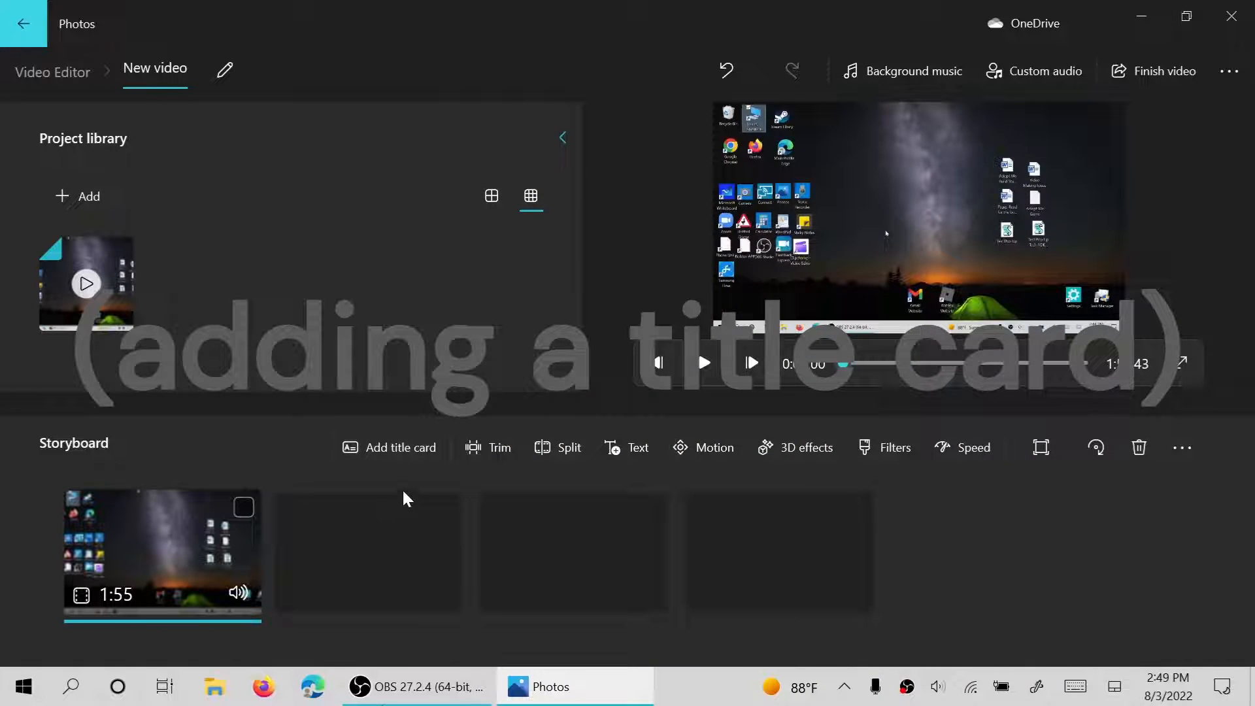
# Step: Add a title card in front of the clip and set its duration to 5 seconds
pyautogui.click(367, 446)
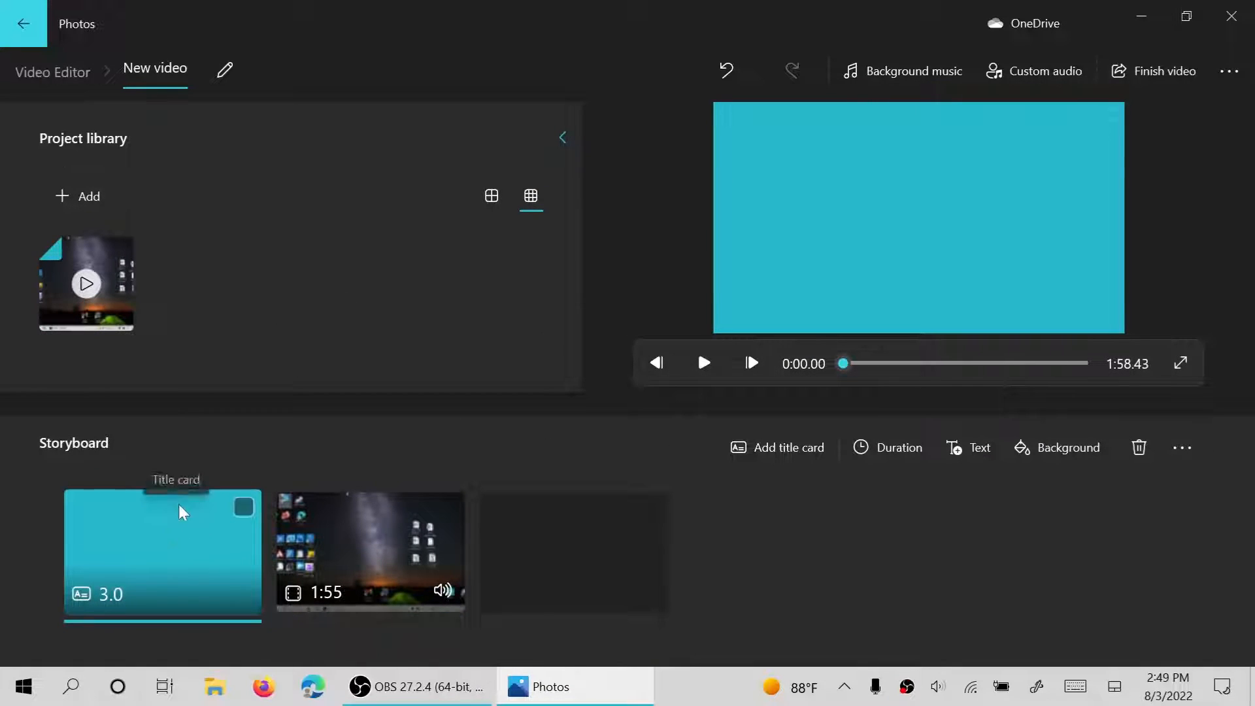
pyautogui.click(859, 458)
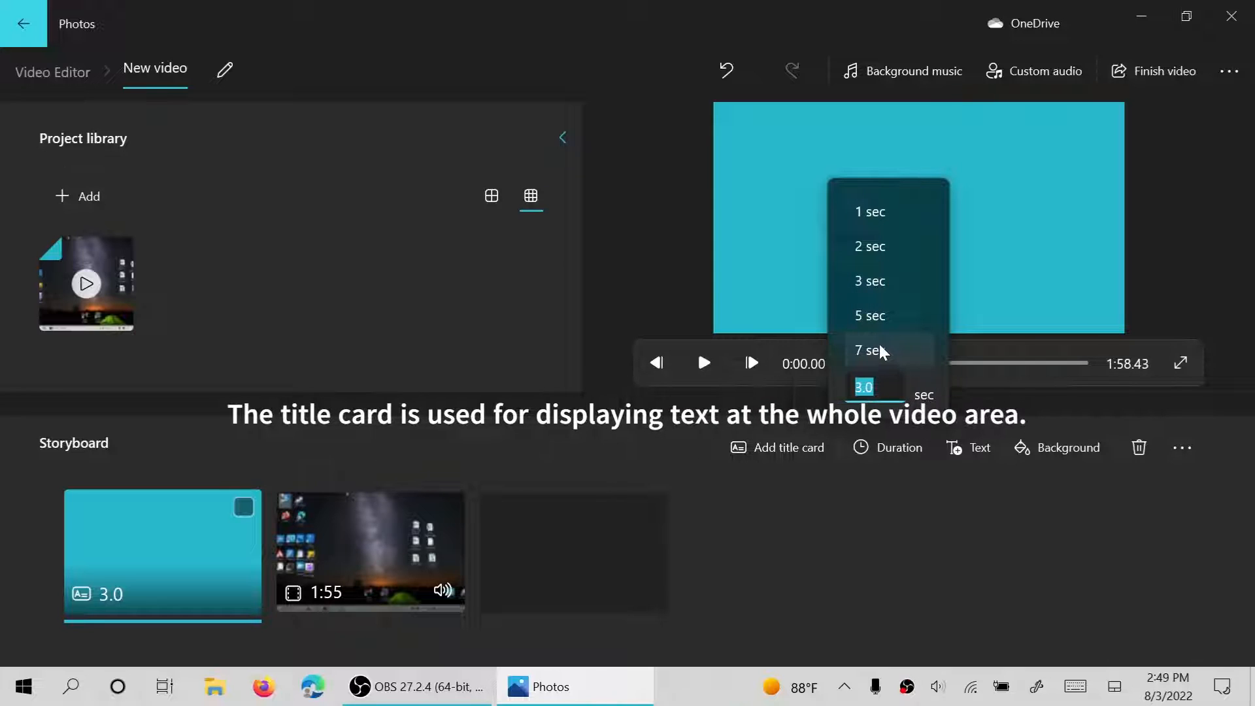
pyautogui.click(873, 316)
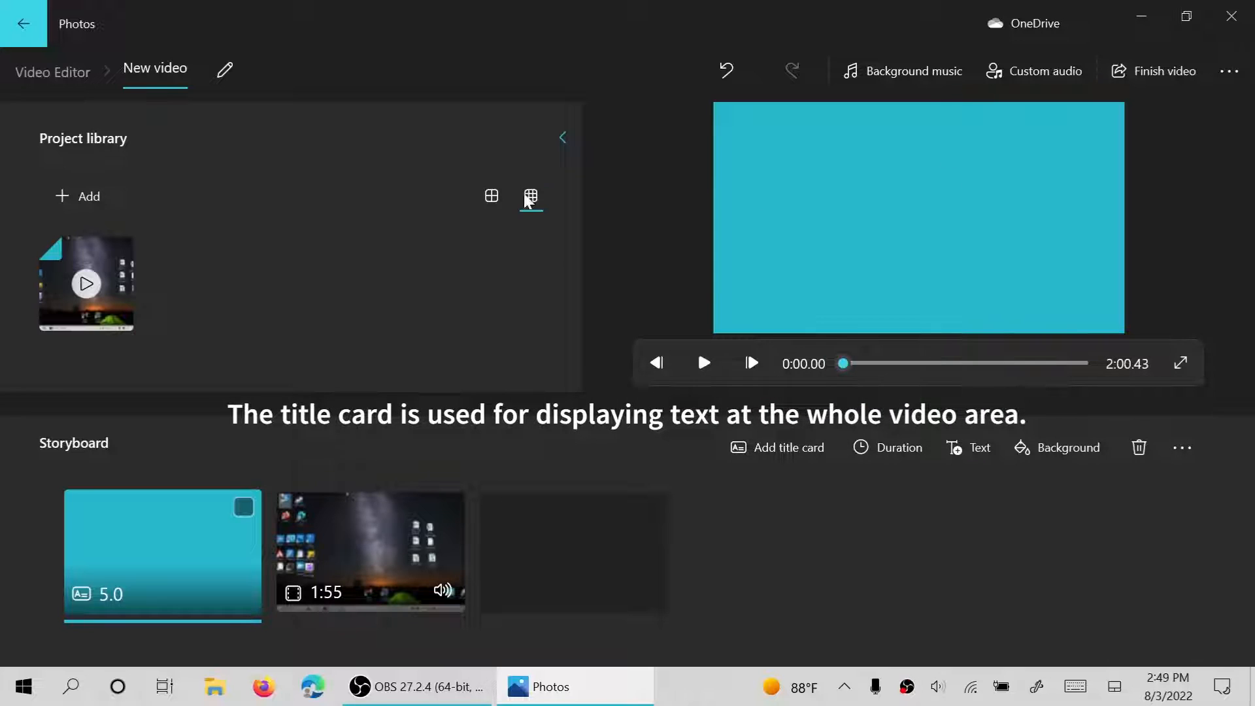
# Step: Preview the desktop recording clip in the storyboard and pause the playback after several seconds
pyautogui.click(366, 543)
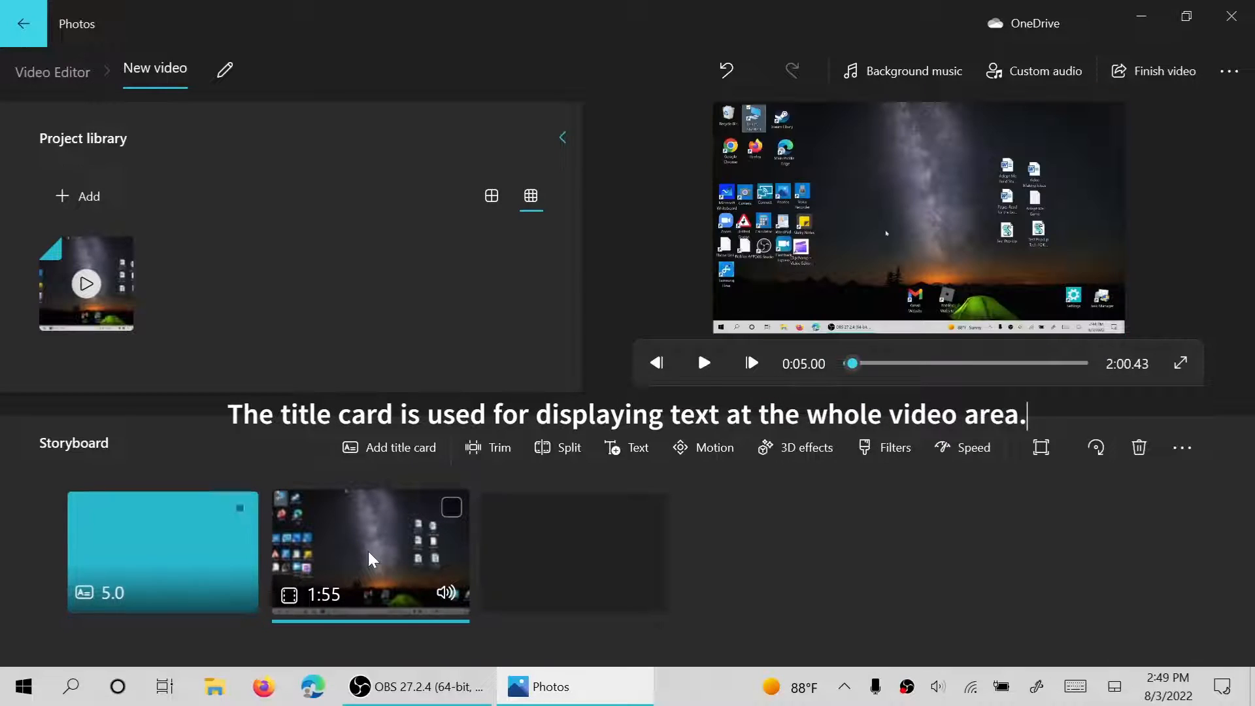
pyautogui.click(704, 367)
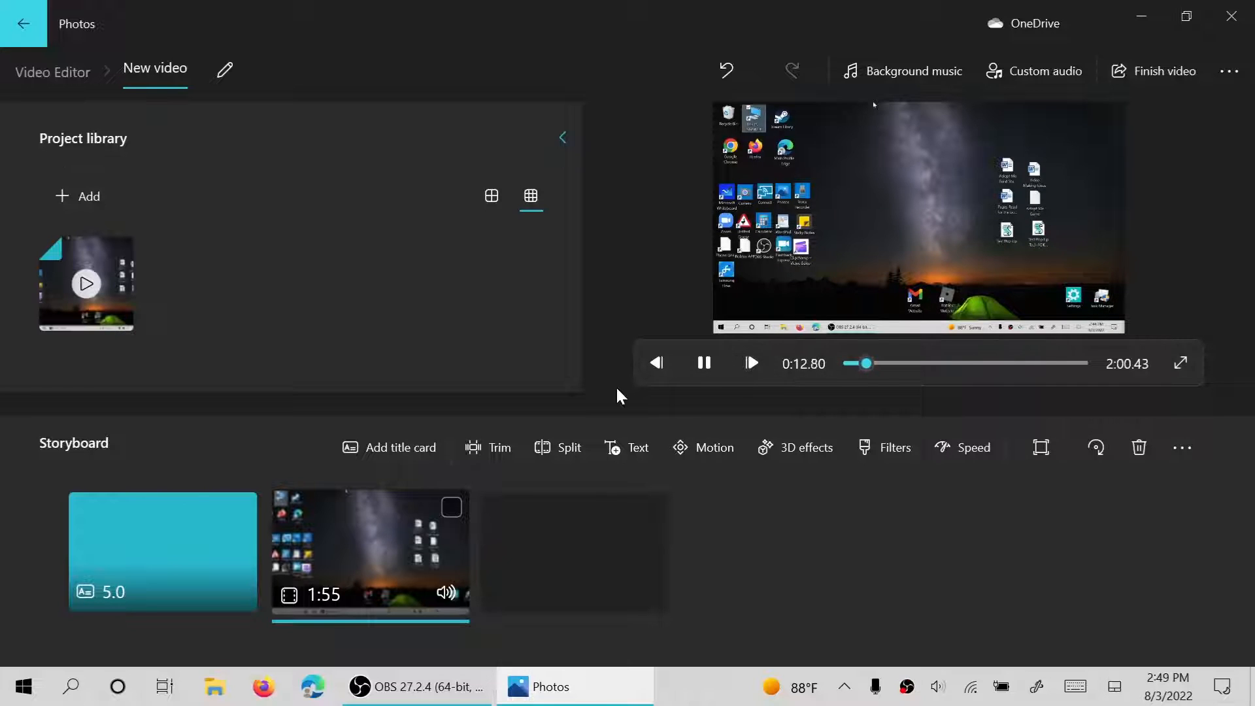
pyautogui.click(700, 371)
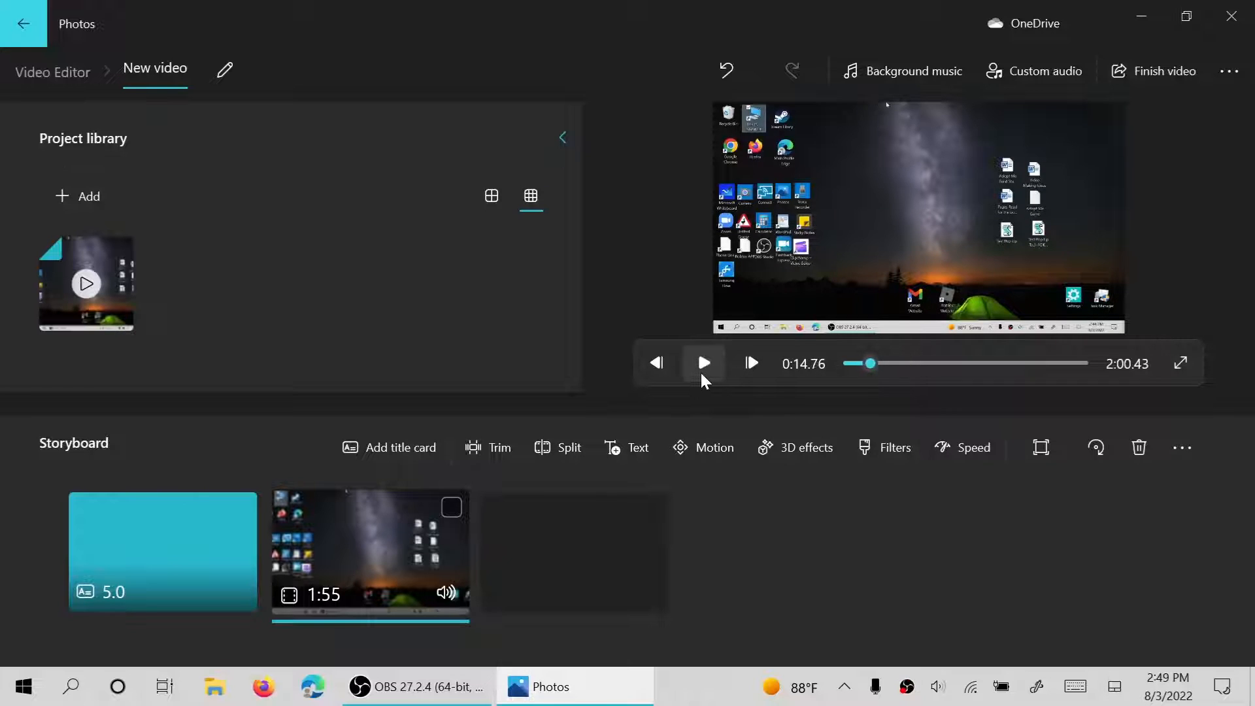
# Step: Open the title card's text editing, apply the Holiday animated style and choose the centered two-line layout
pyautogui.click(204, 540)
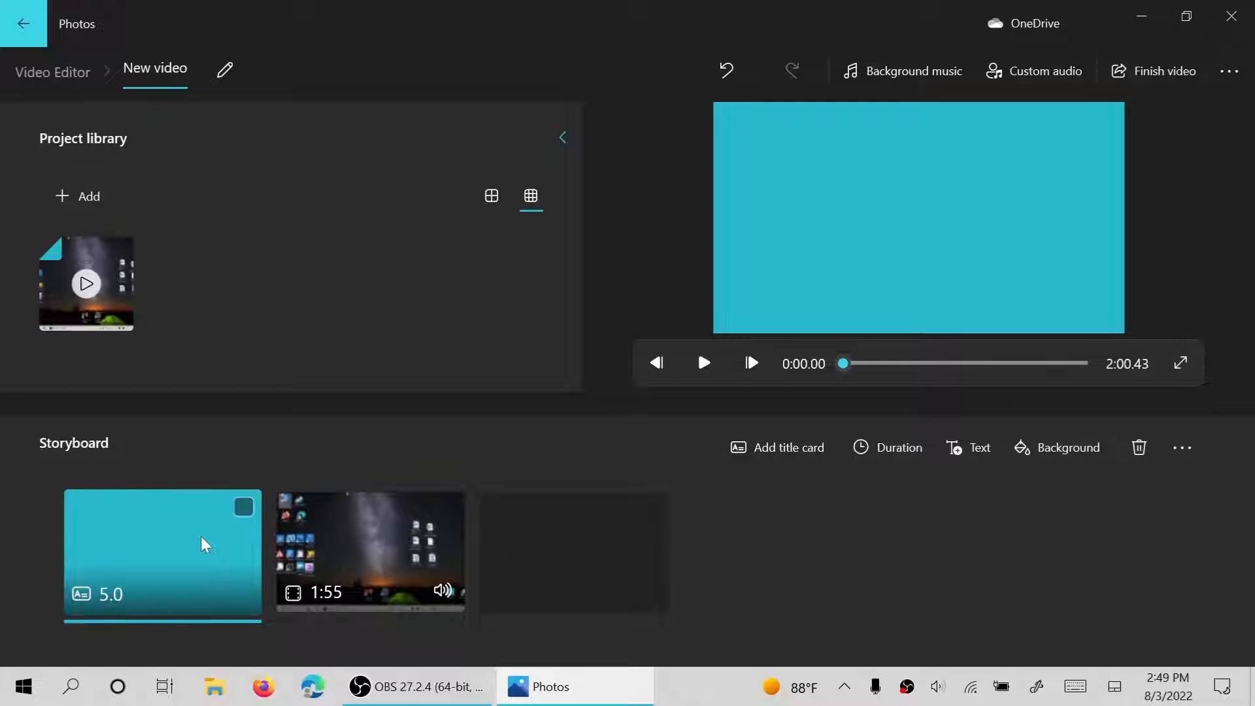
pyautogui.click(992, 450)
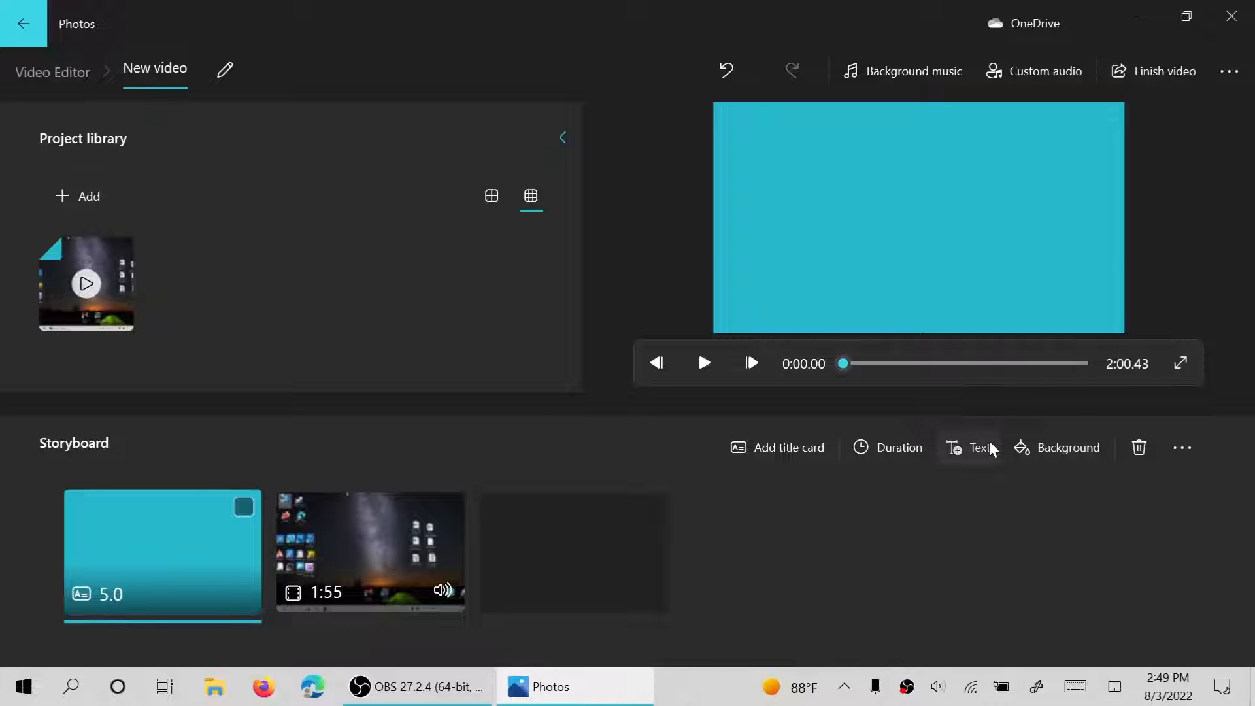
pyautogui.scroll(-10, 1057, 369)
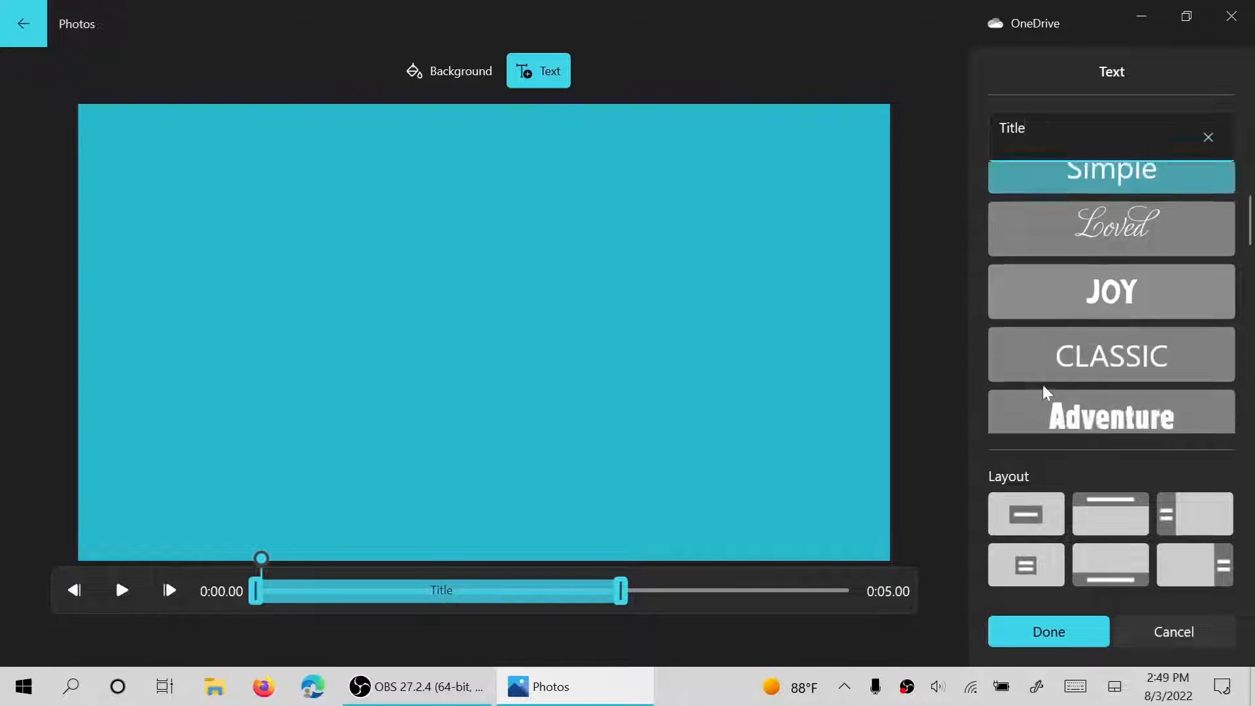
pyautogui.scroll(-4, 1038, 391)
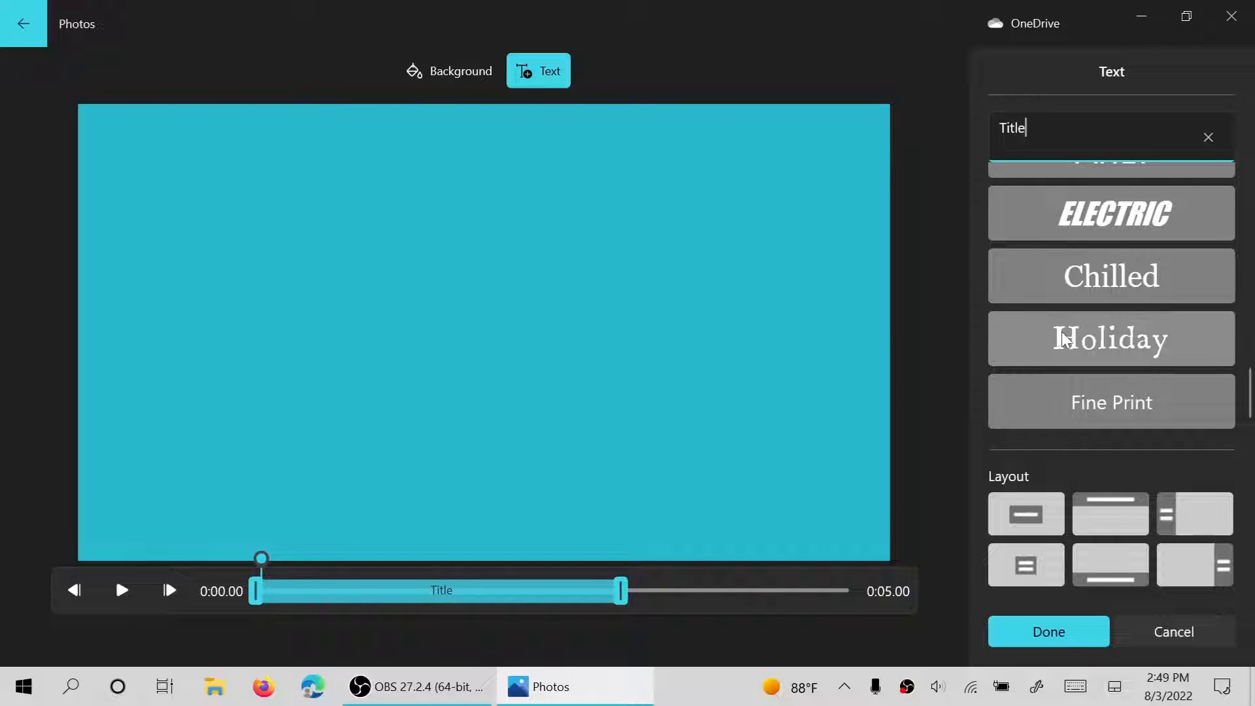
pyautogui.scroll(14, 1061, 331)
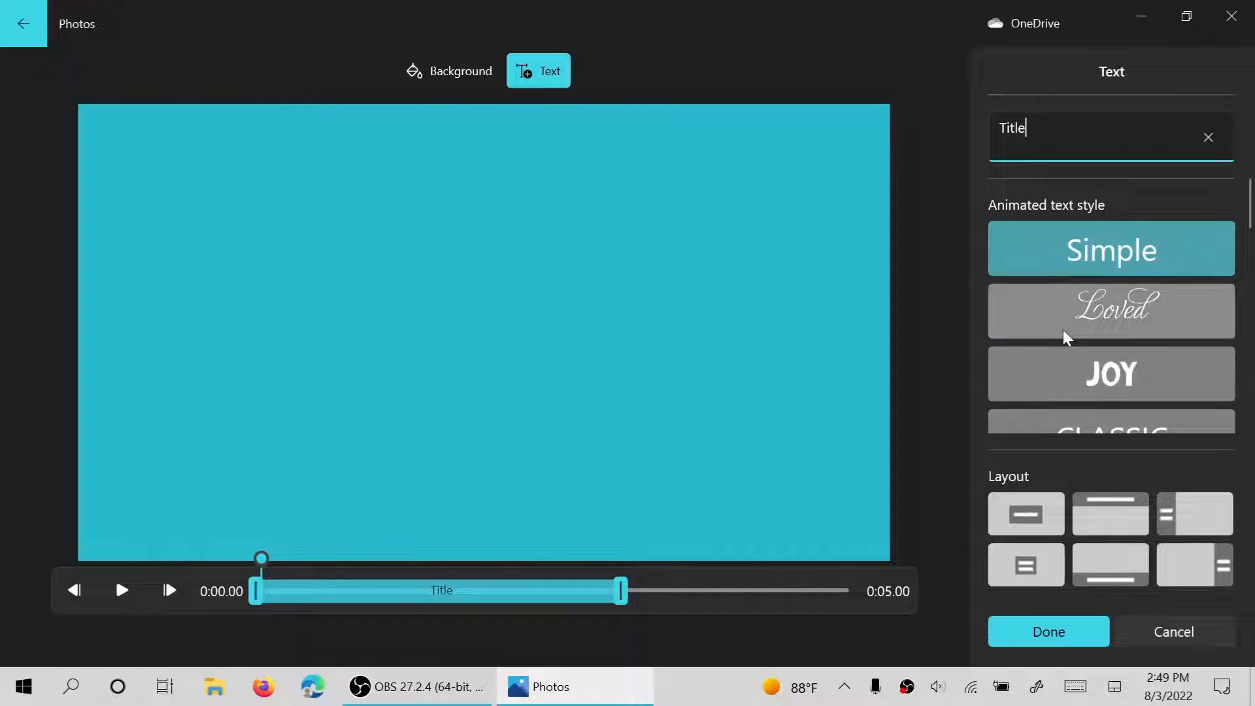
pyautogui.scroll(-14, 1067, 337)
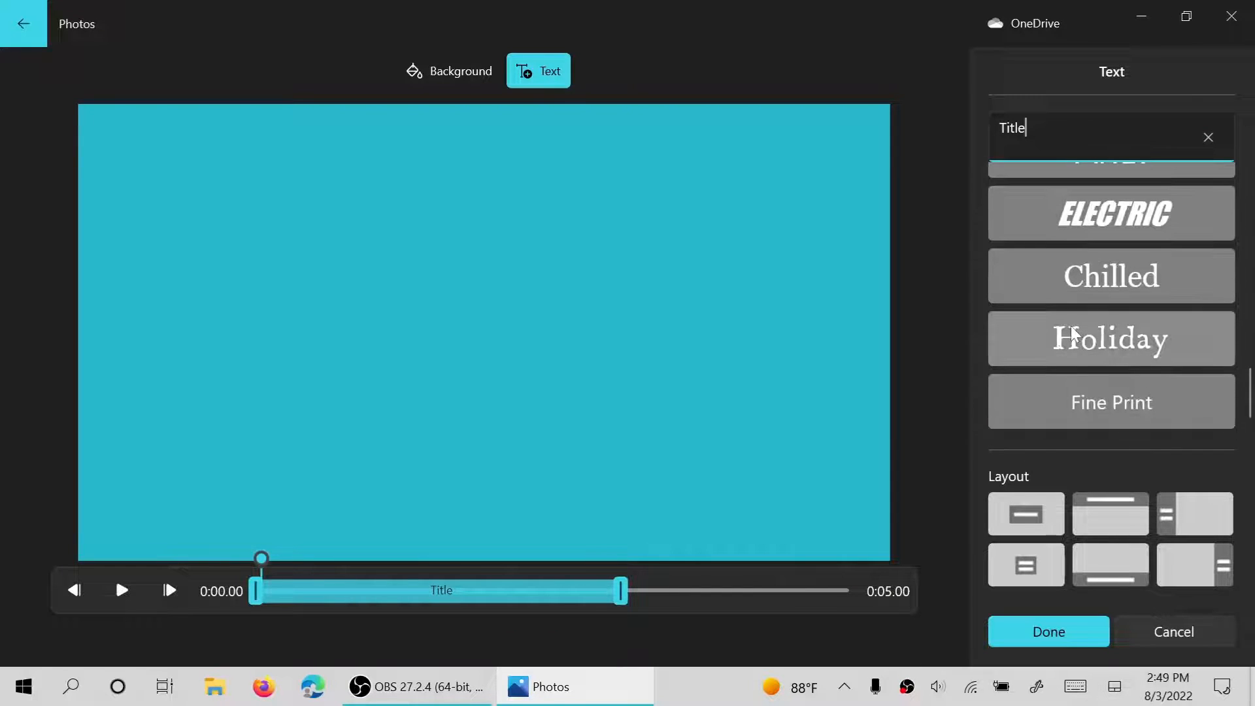
pyautogui.click(1072, 335)
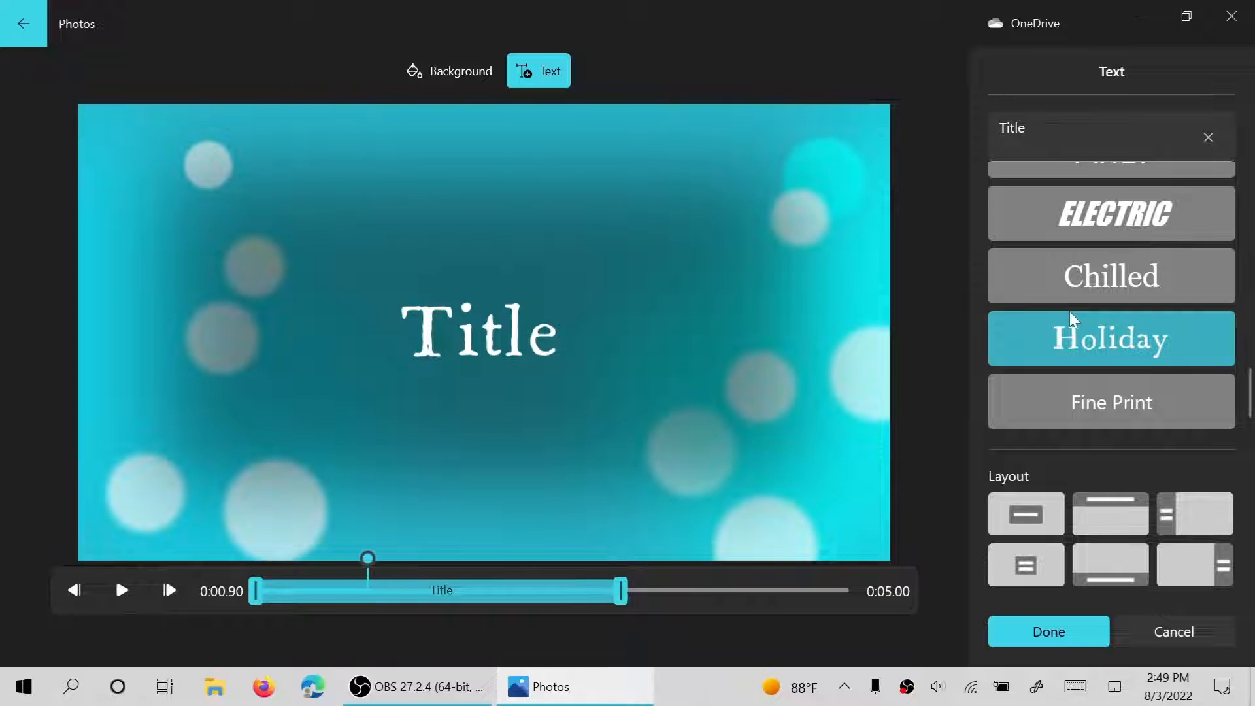
pyautogui.click(1028, 565)
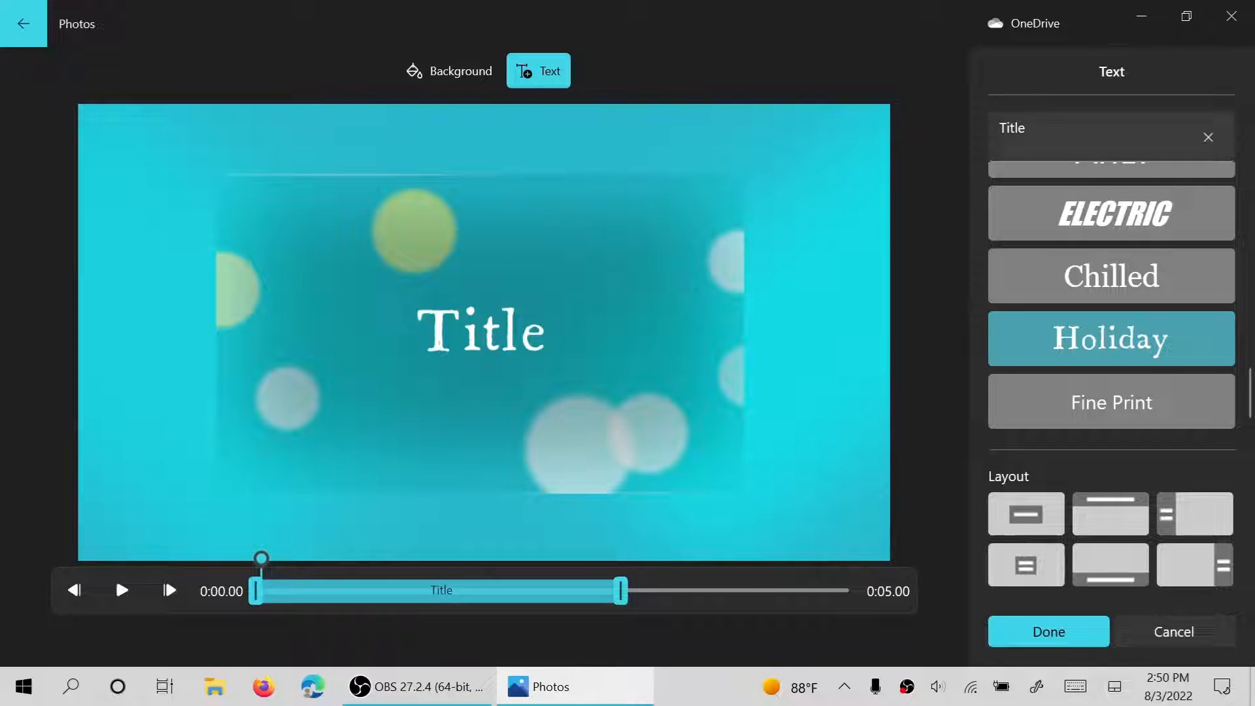
# Step: Adjust the title text's display span to run from the card's start to slightly past its middle, and apply the text settings
pyautogui.click(1026, 128)
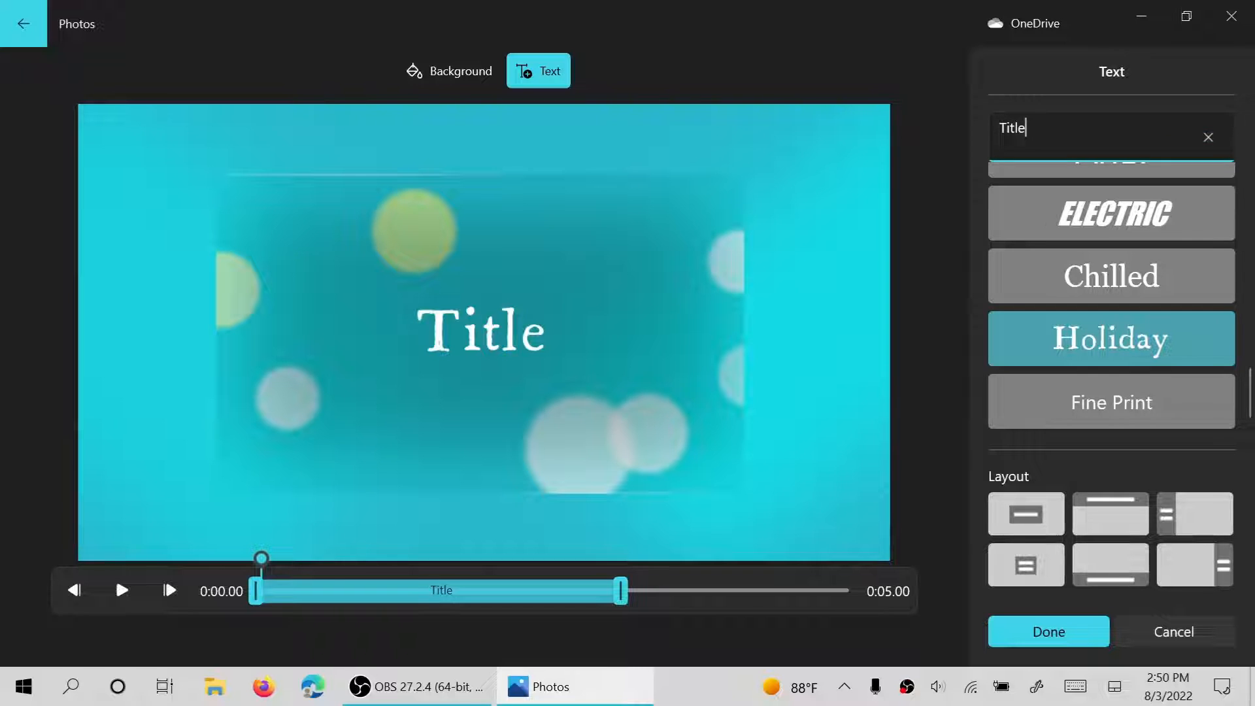
pyautogui.hotkey('ctrl', 'a')
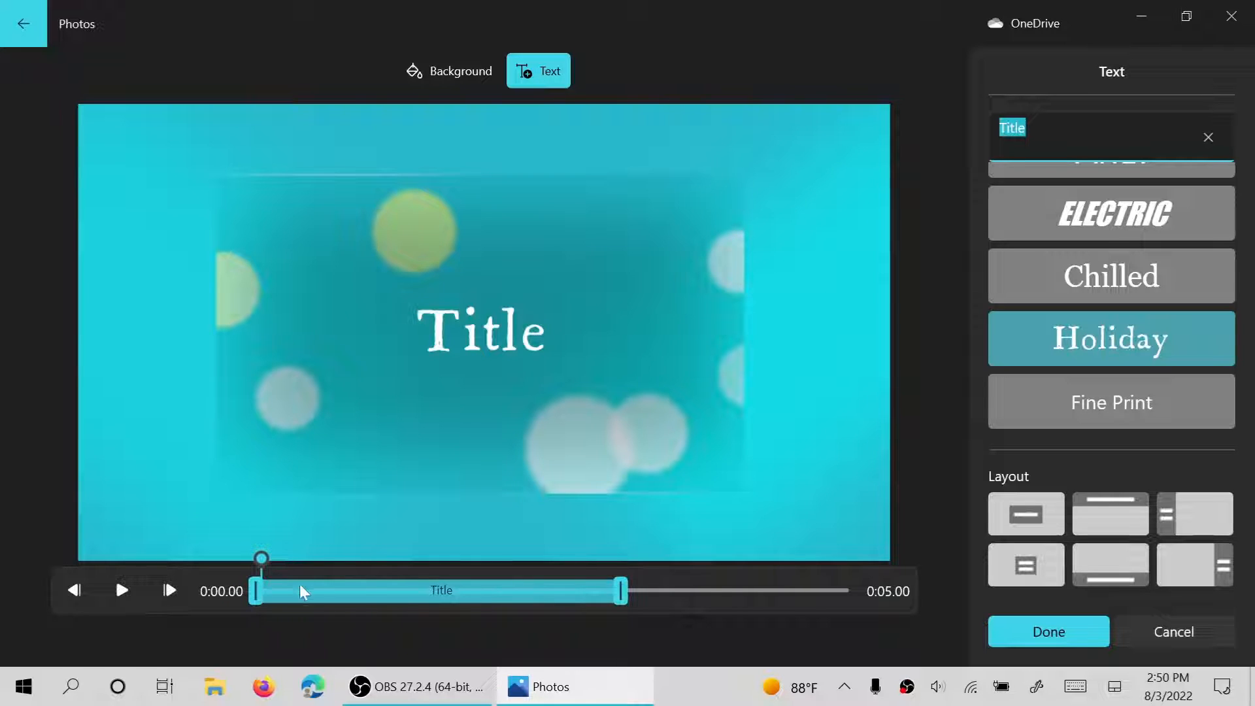
pyautogui.moveTo(620, 591); pyautogui.dragTo(855, 591)
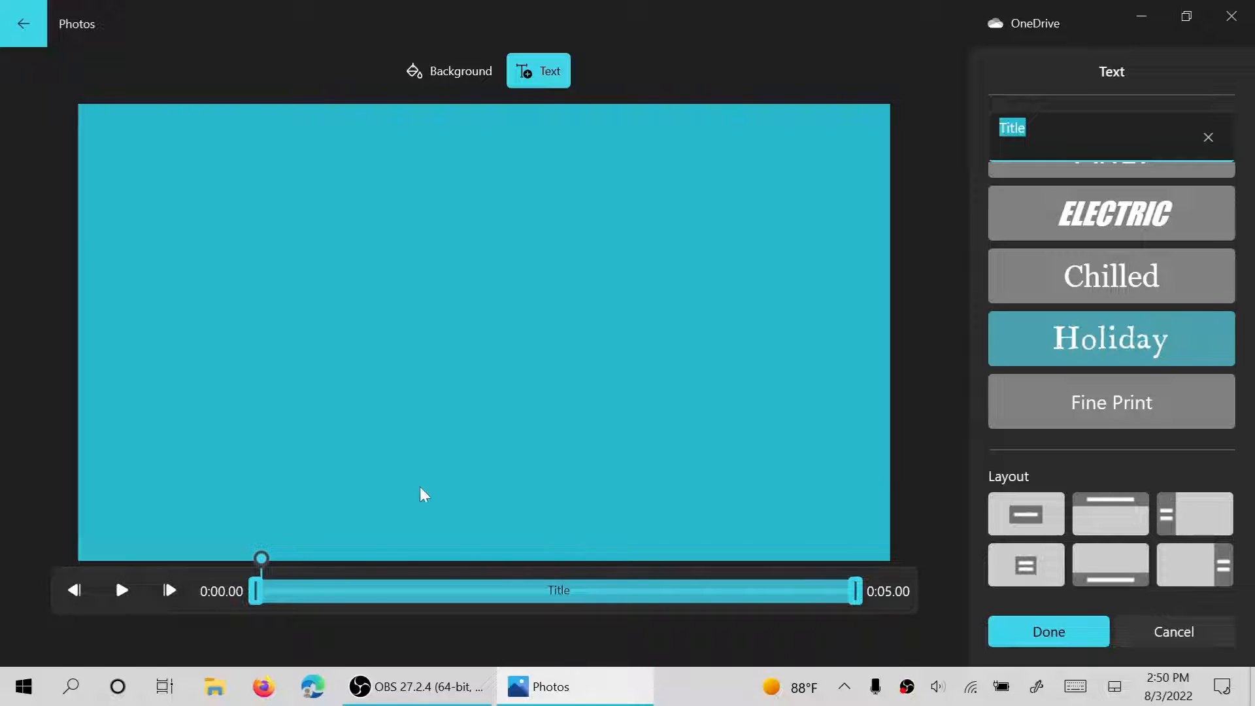
pyautogui.moveTo(869, 591); pyautogui.dragTo(597, 640)
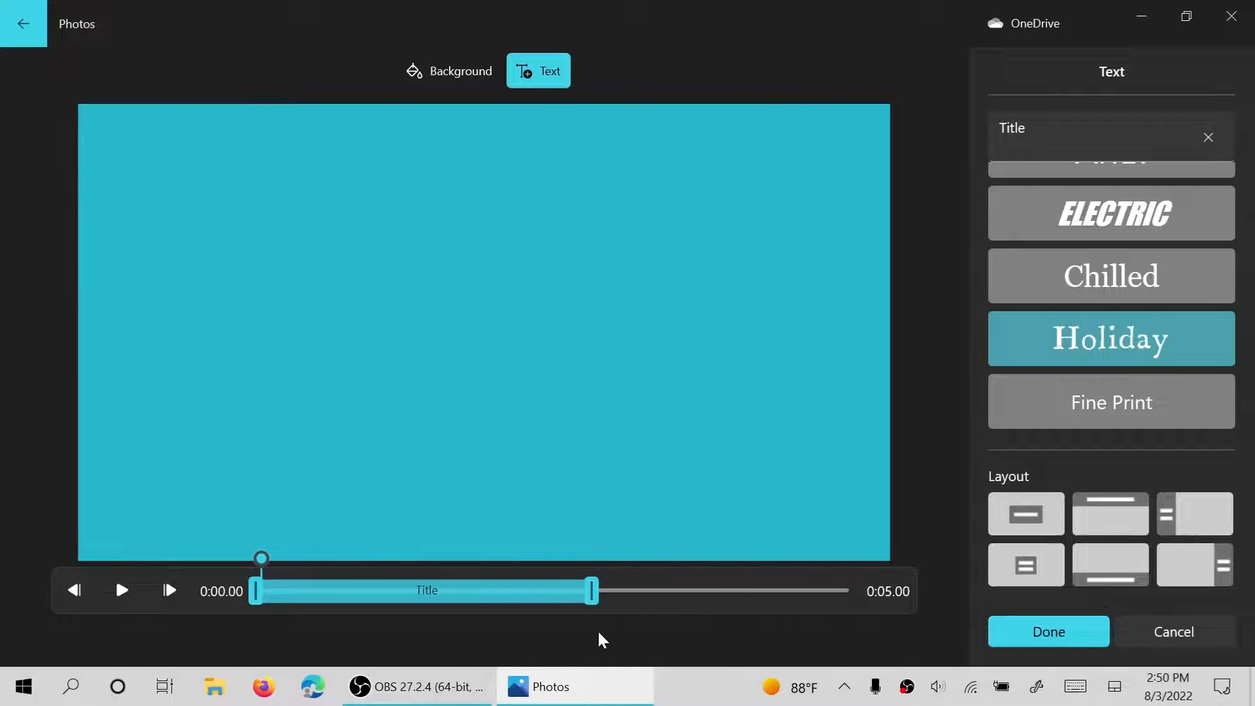
pyautogui.click(1016, 633)
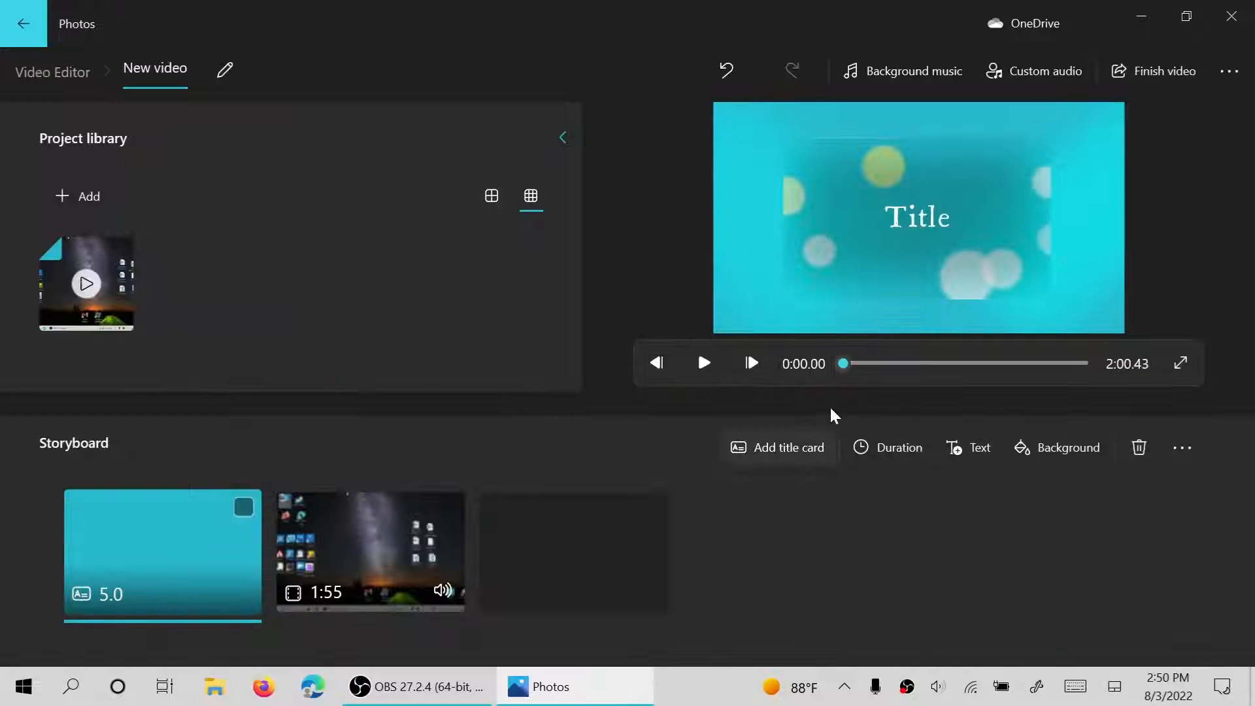
# Step: Preview the title card from its start, pause the playback and select the card in the storyboard
pyautogui.click(700, 367)
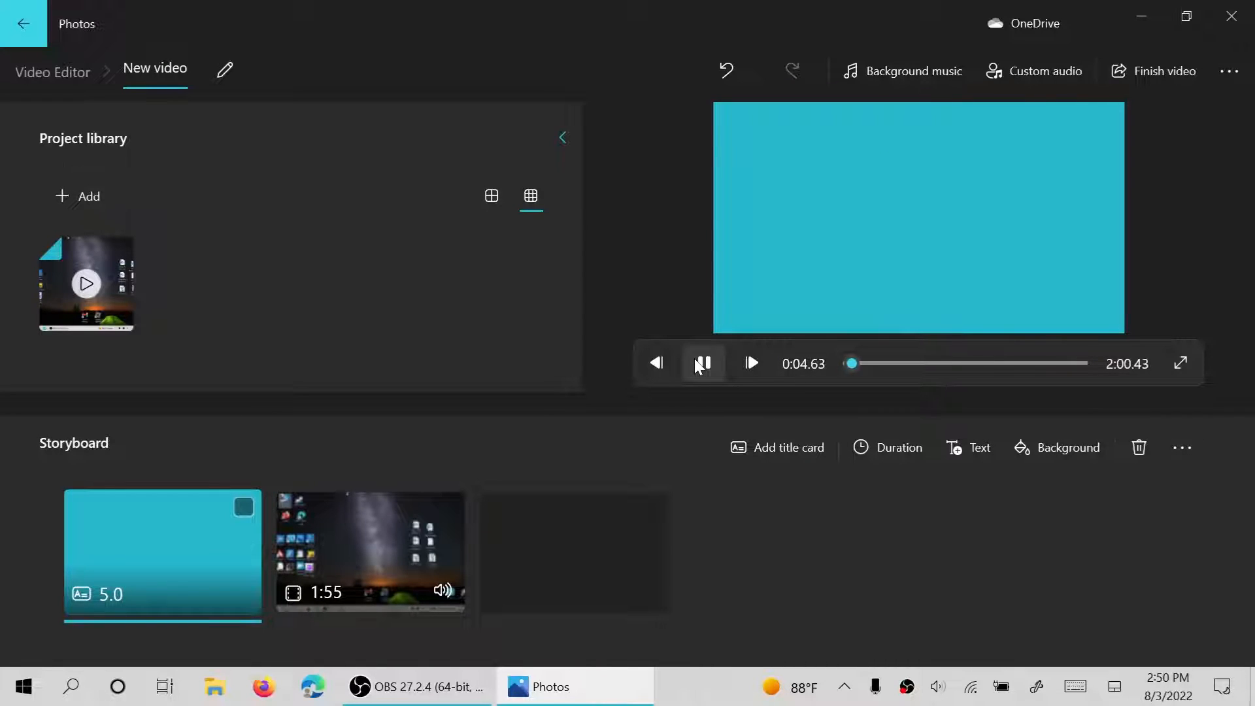
pyautogui.click(700, 365)
pyautogui.click(173, 574)
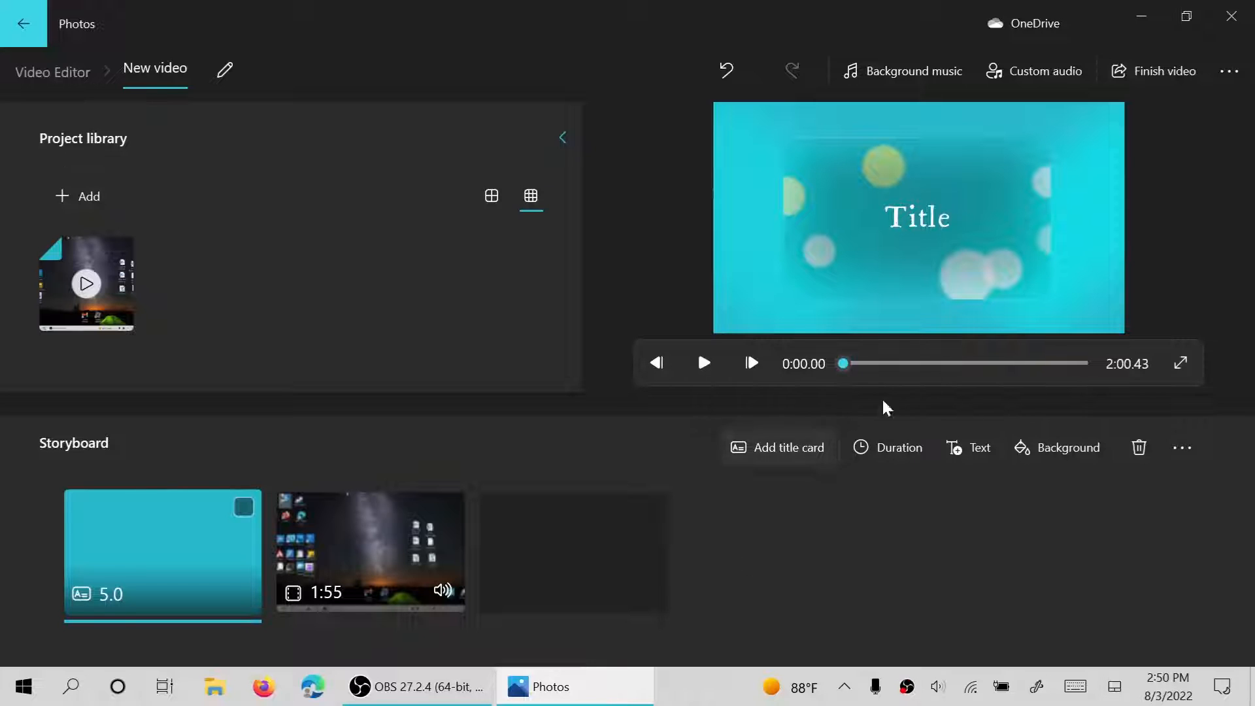
# Step: Extend the title text's display span to the end of the card, set the text to "How to use wordpad" and apply it
pyautogui.click(966, 449)
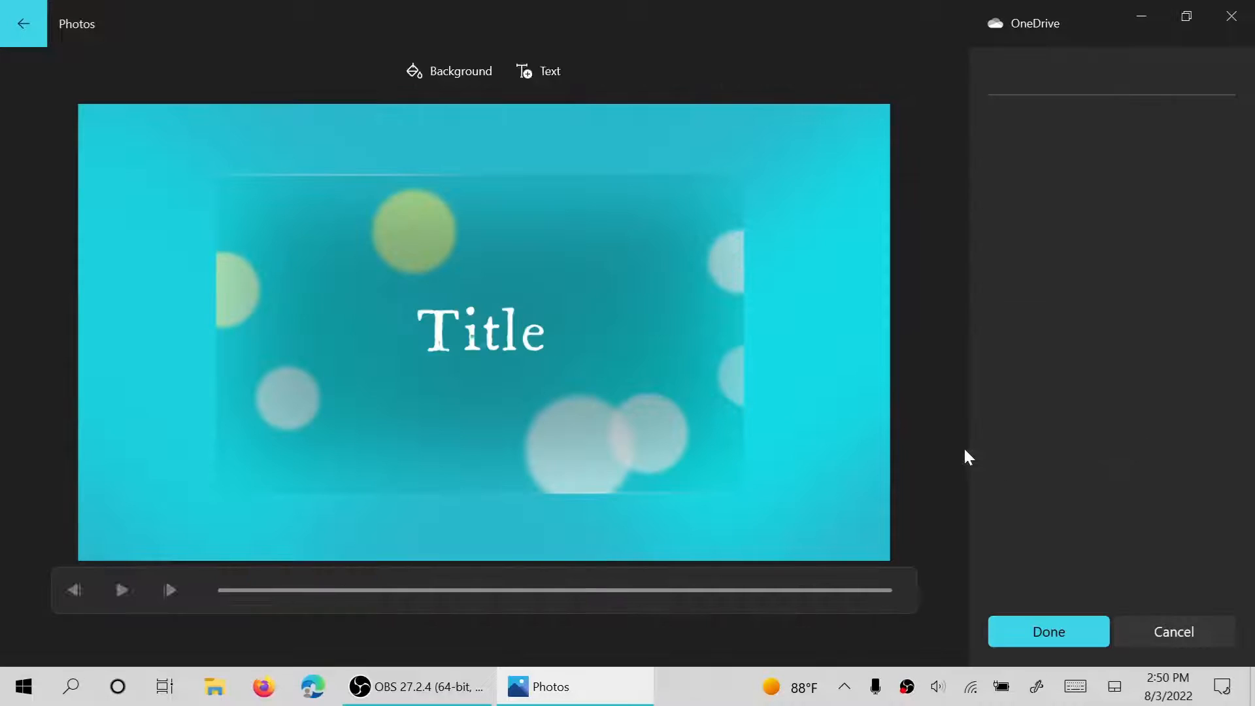
pyautogui.moveTo(589, 591); pyautogui.dragTo(855, 590)
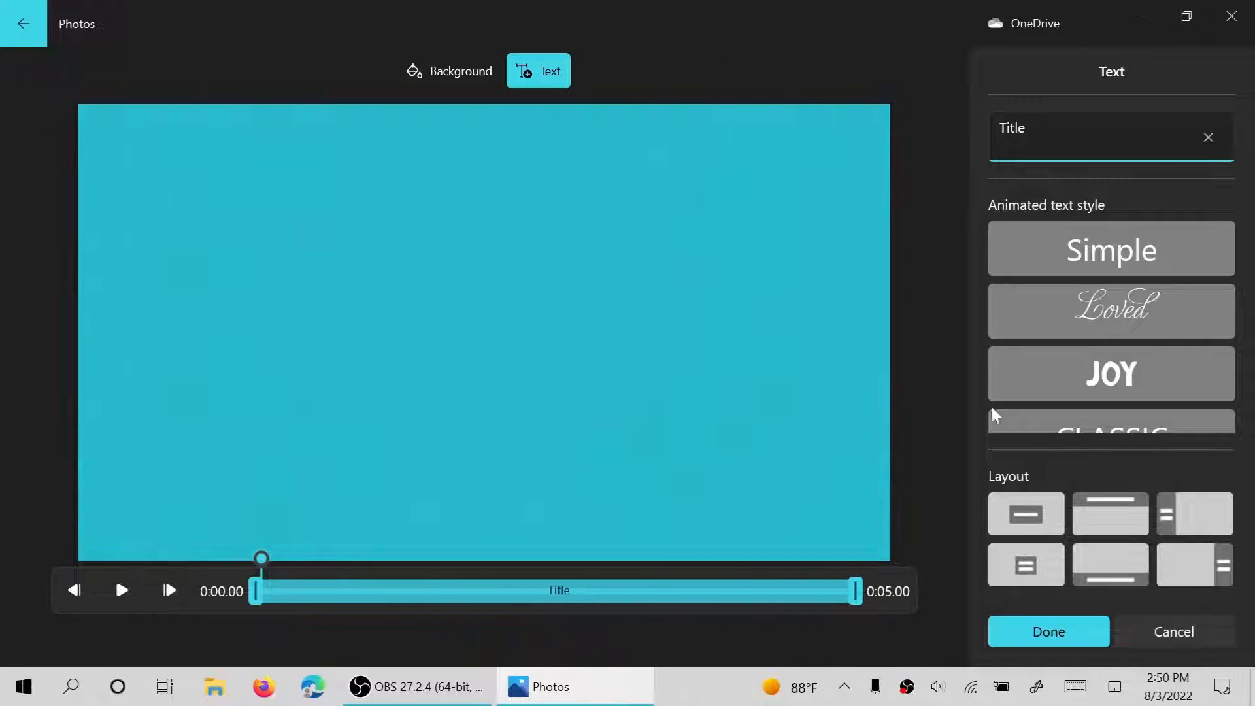
pyautogui.doubleClick(1007, 128)
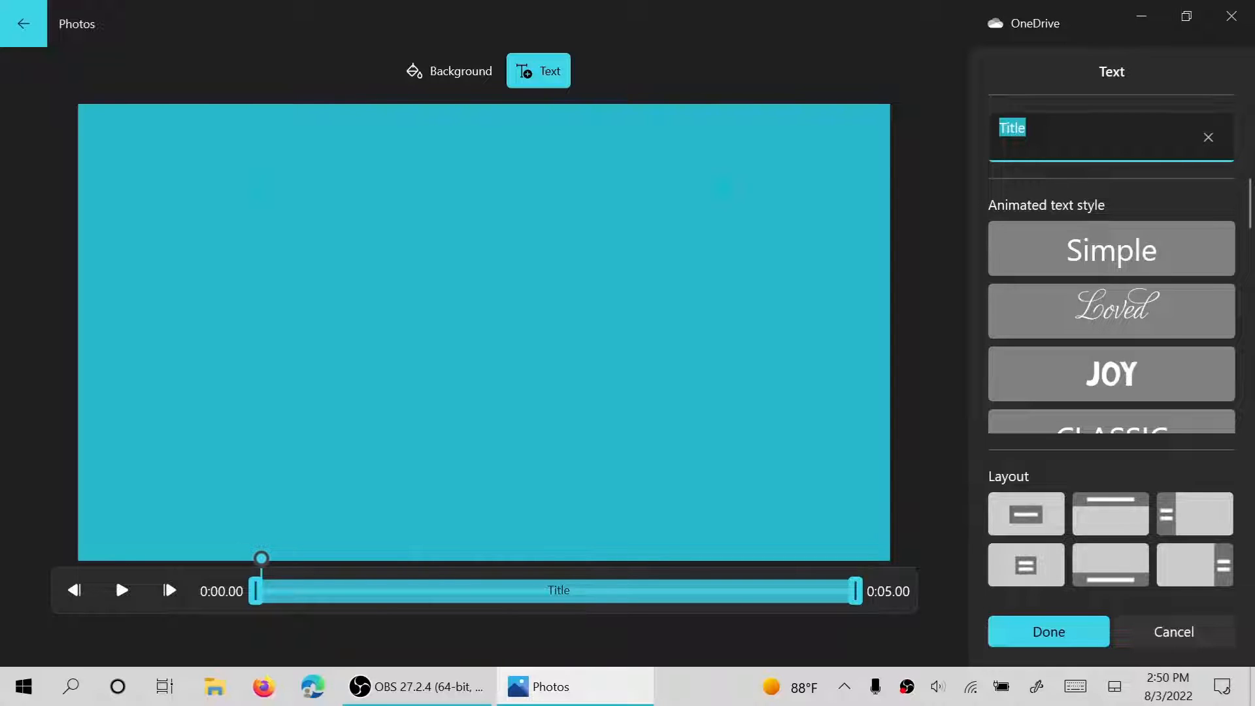
pyautogui.write('How ')
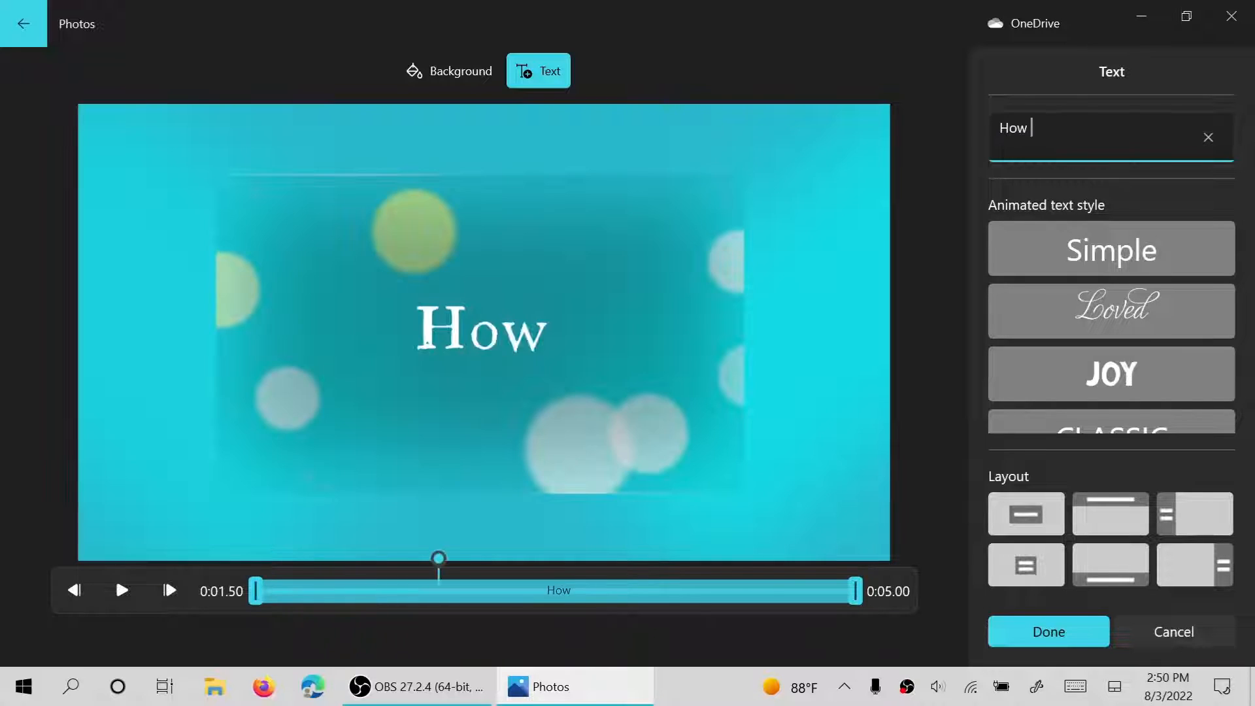
pyautogui.write('to use wordpad')
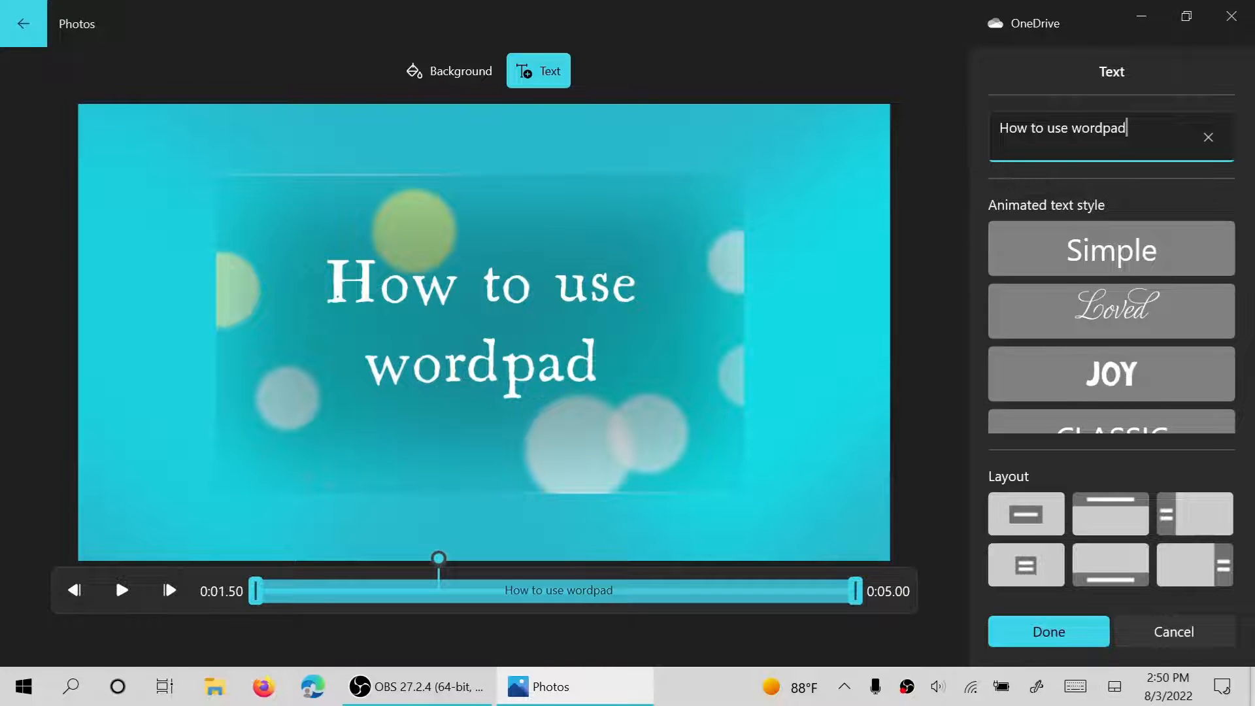
pyautogui.click(1064, 98)
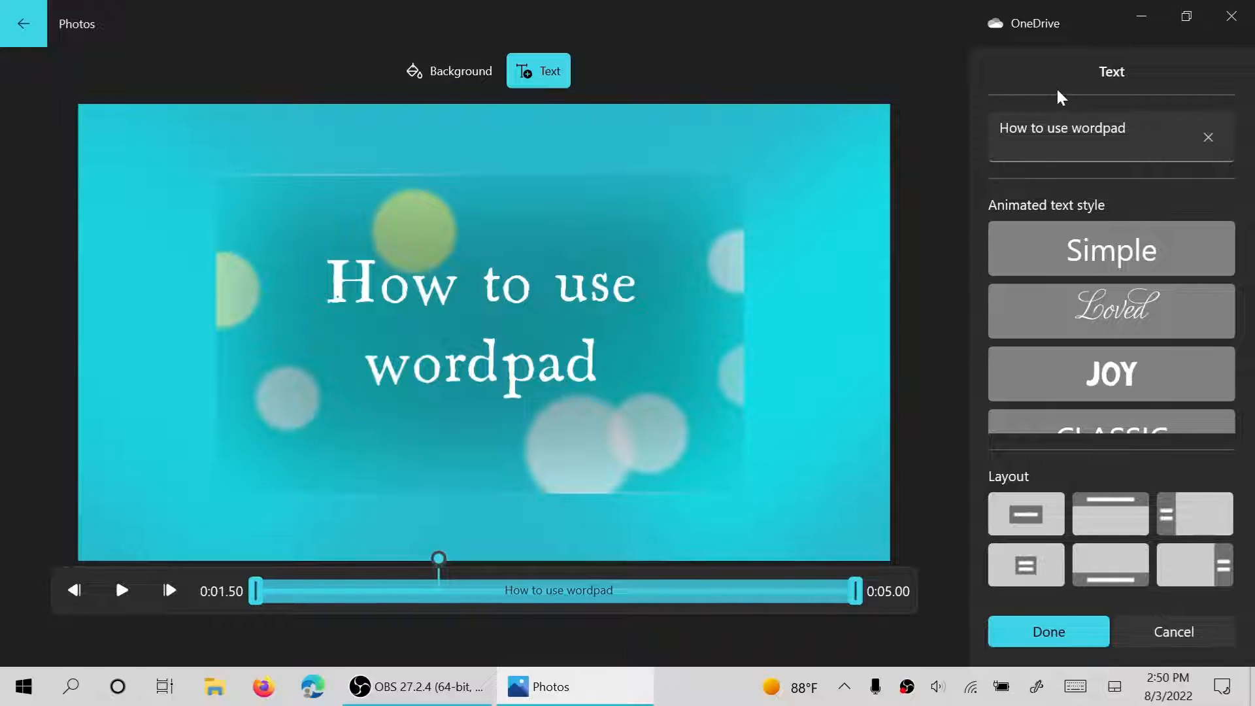
pyautogui.click(1059, 632)
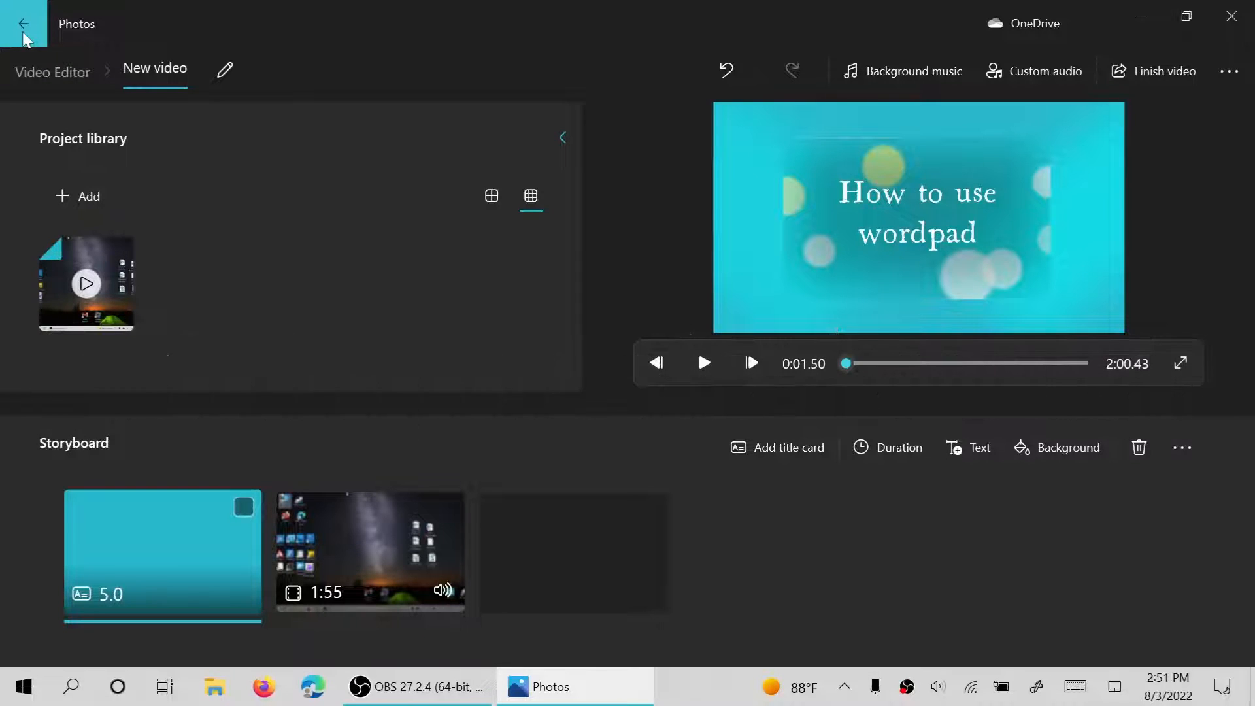
# Step: Look through the available background music tracks without choosing one, and open the custom audio settings
pyautogui.click(850, 81)
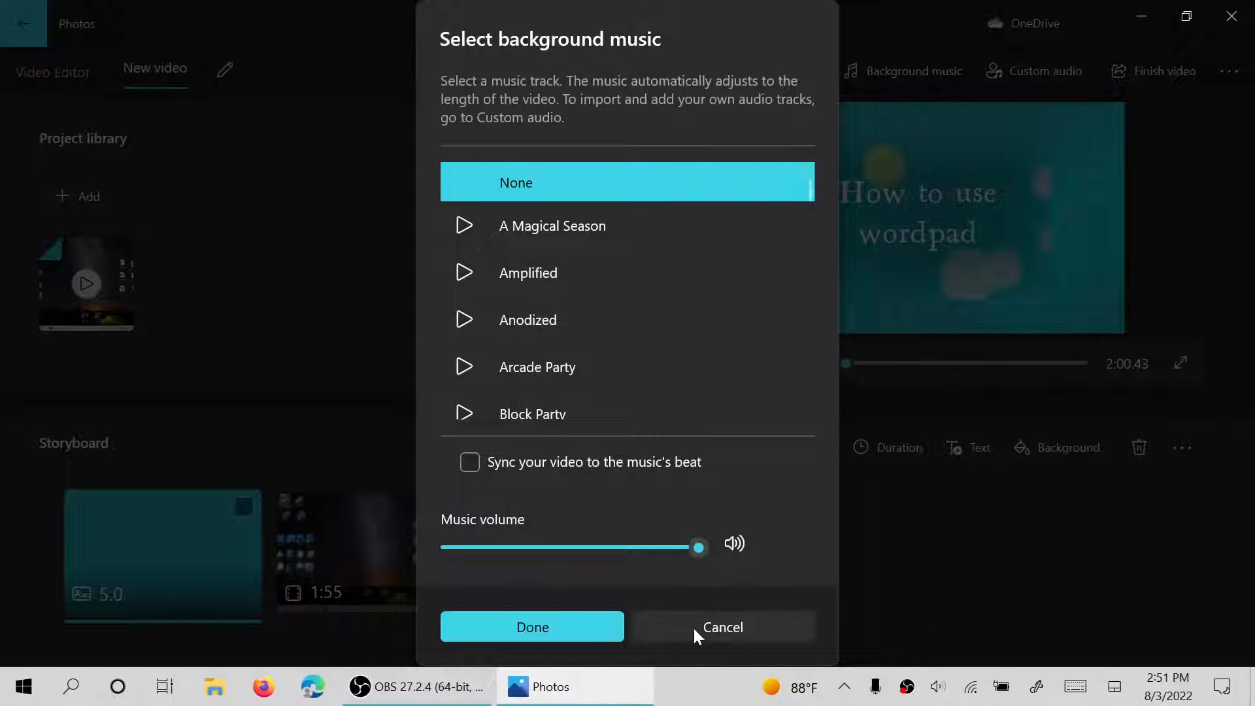
pyautogui.scroll(-3, 555, 275)
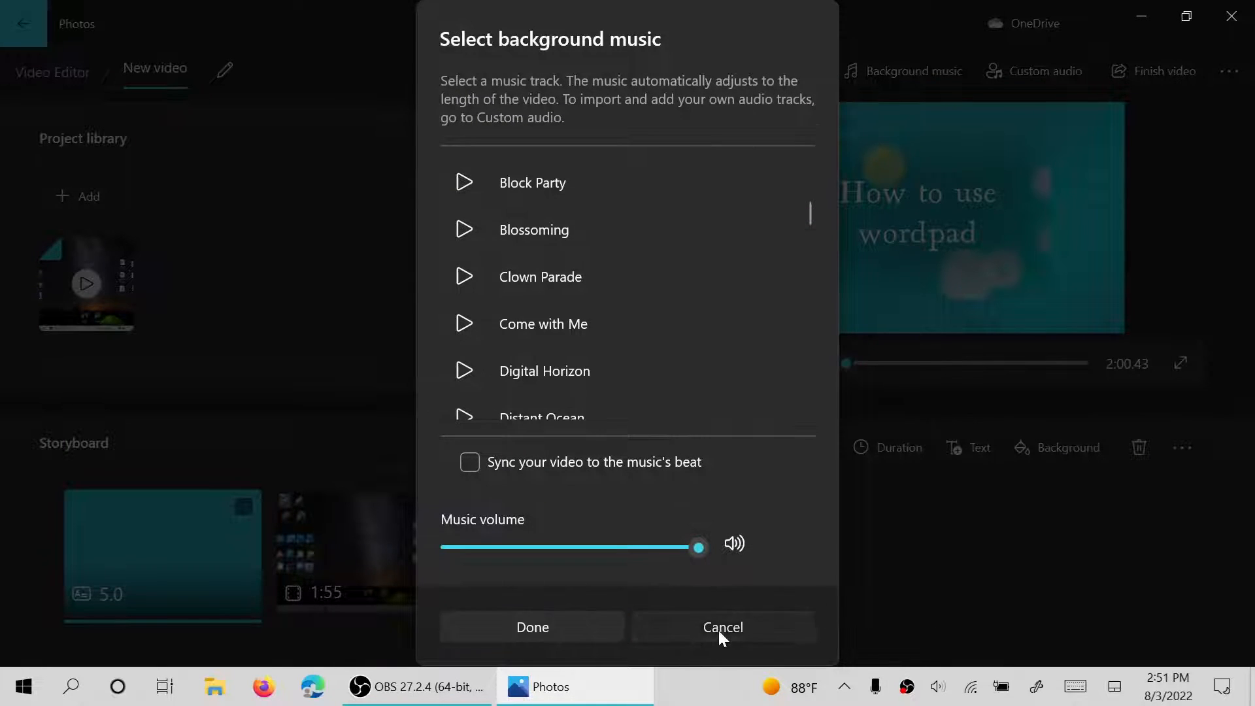
pyautogui.click(719, 630)
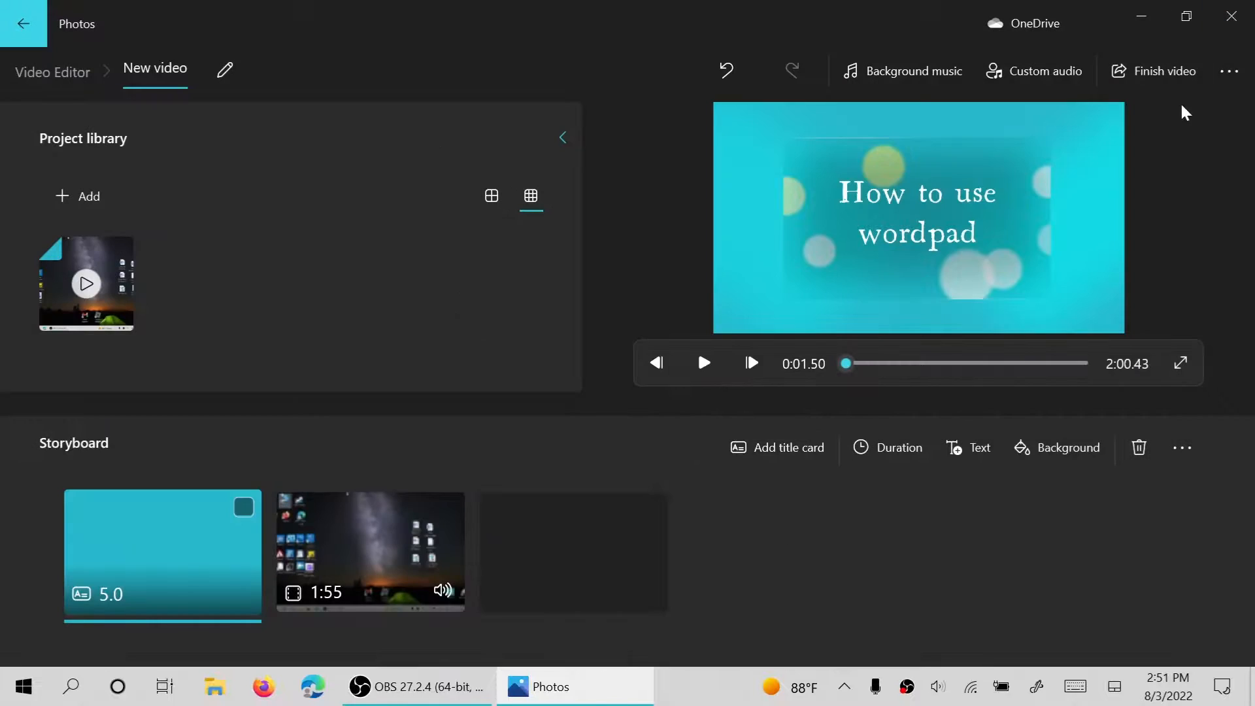
pyautogui.click(1044, 86)
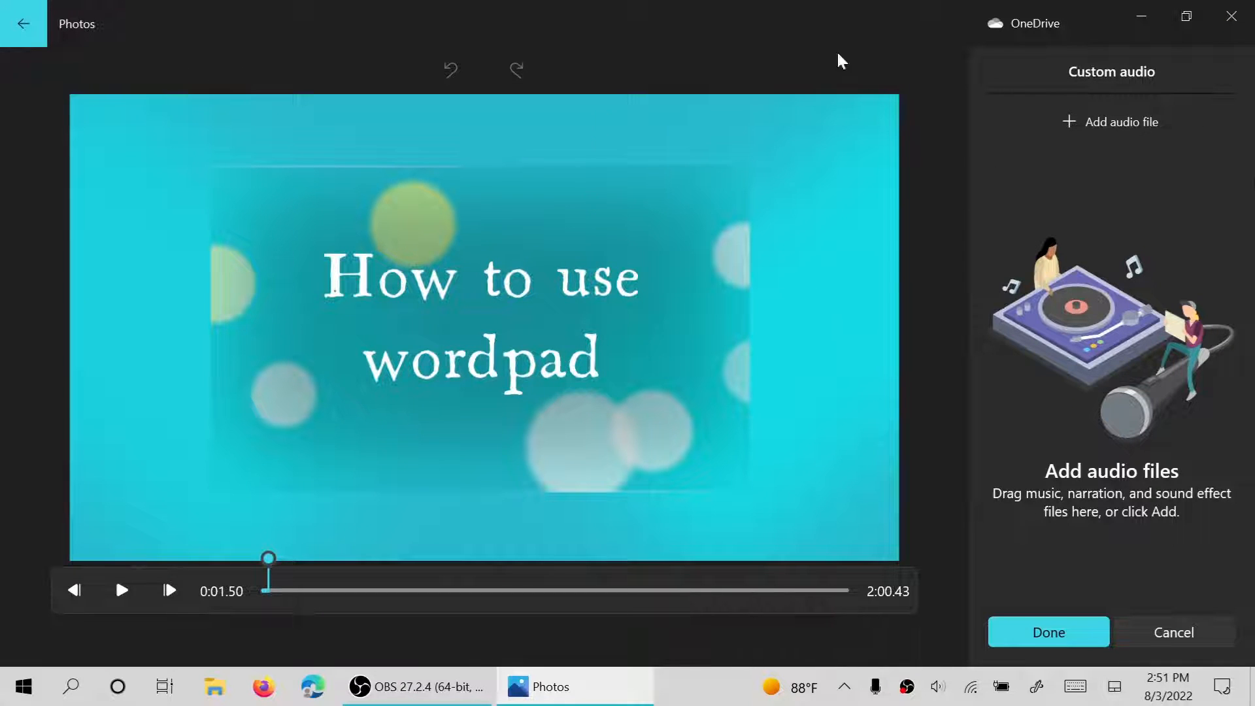
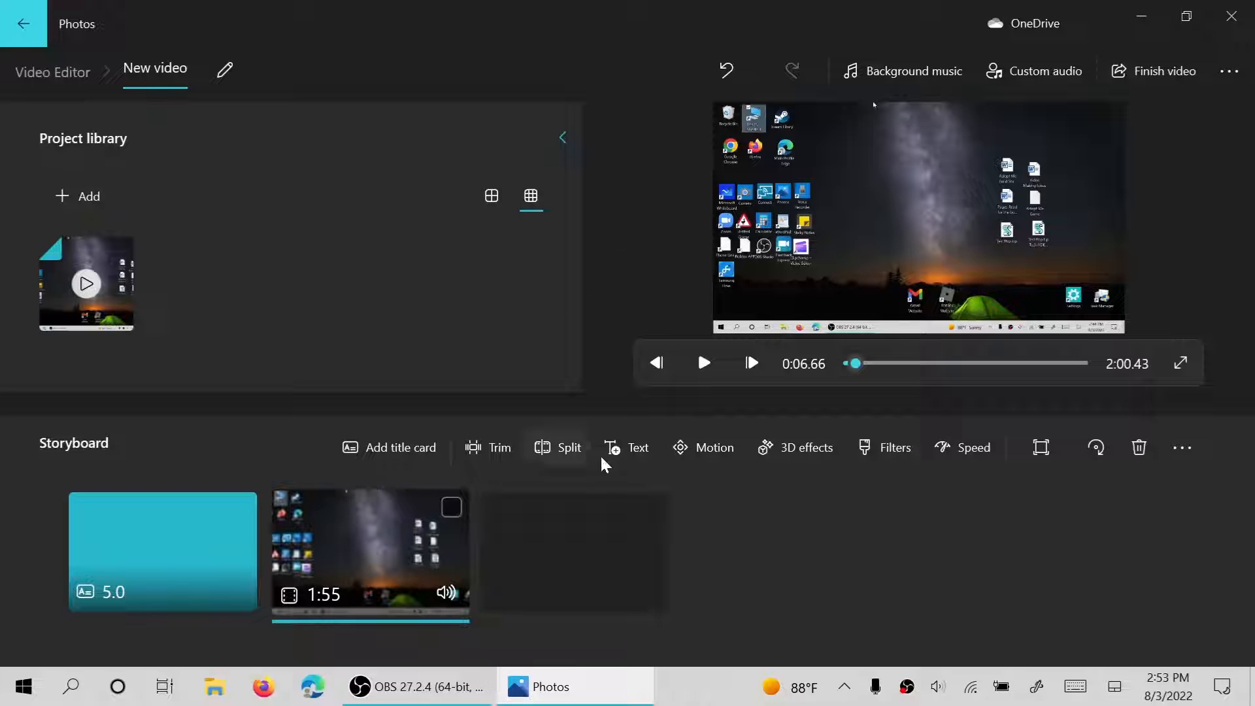
# Step: Lower the volume of the custom audio track Sunny Morning.m4a slightly and apply the audio settings
pyautogui.click(1028, 69)
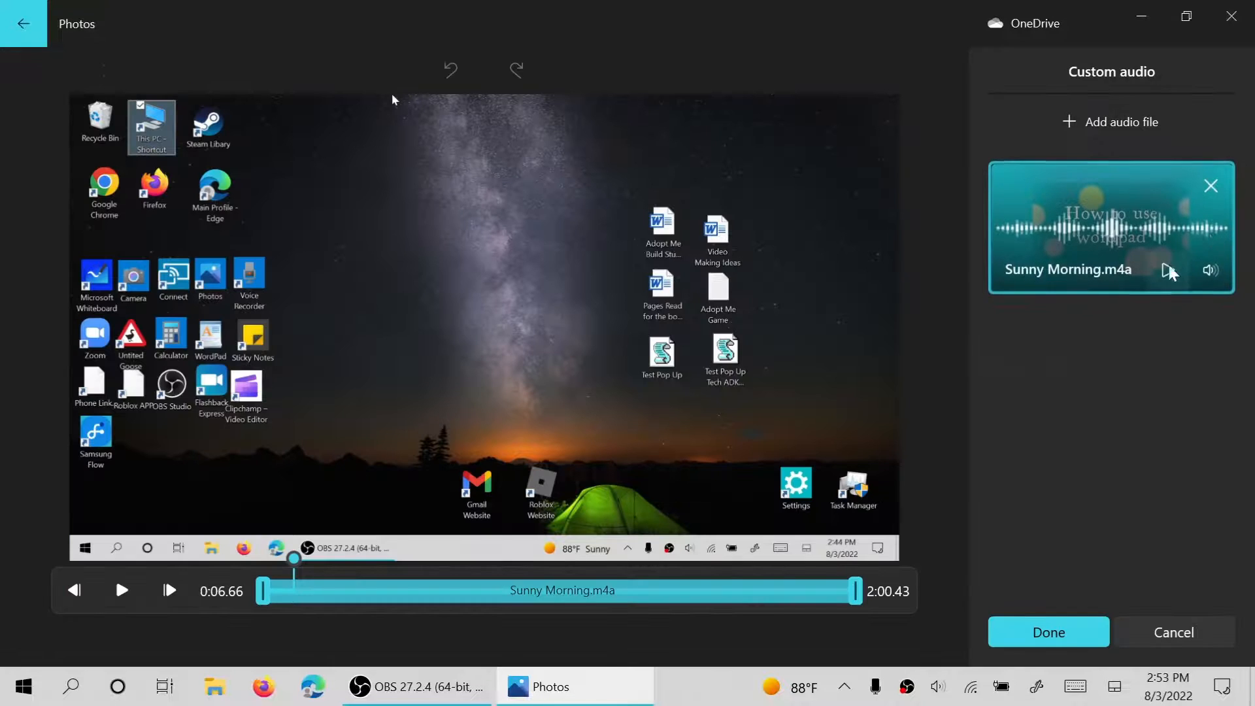
pyautogui.click(1214, 271)
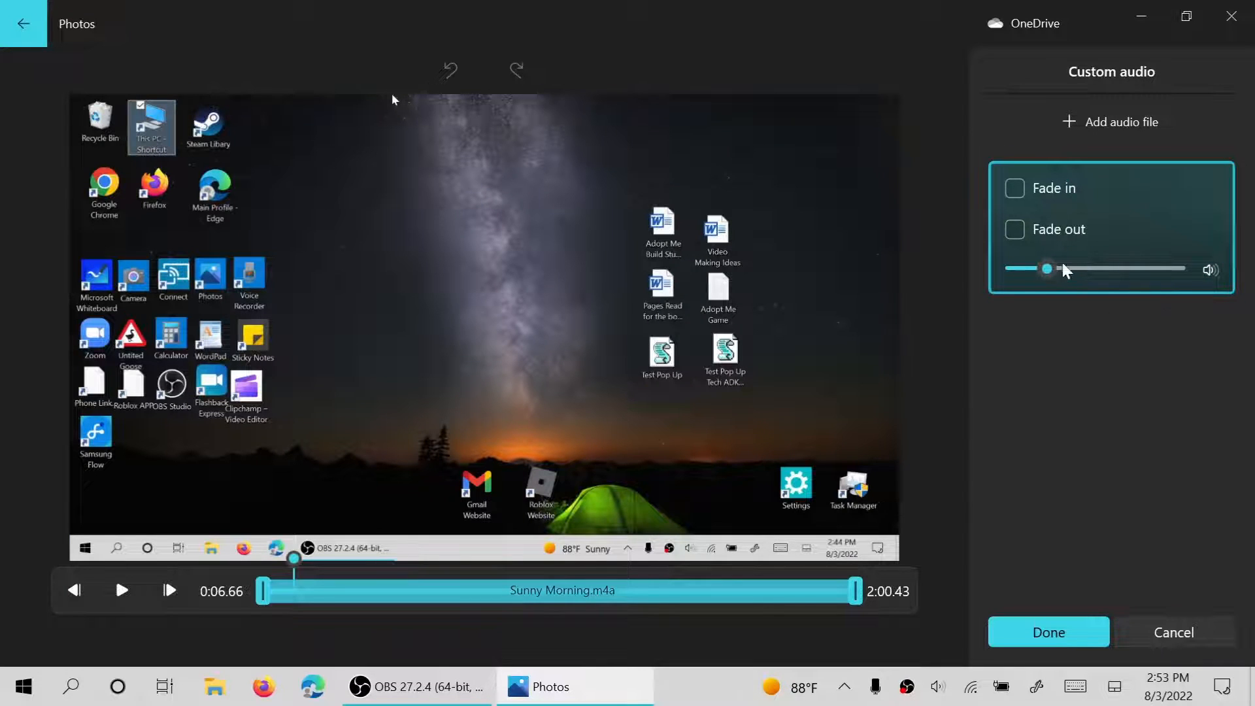
pyautogui.moveTo(1046, 271); pyautogui.dragTo(1031, 297)
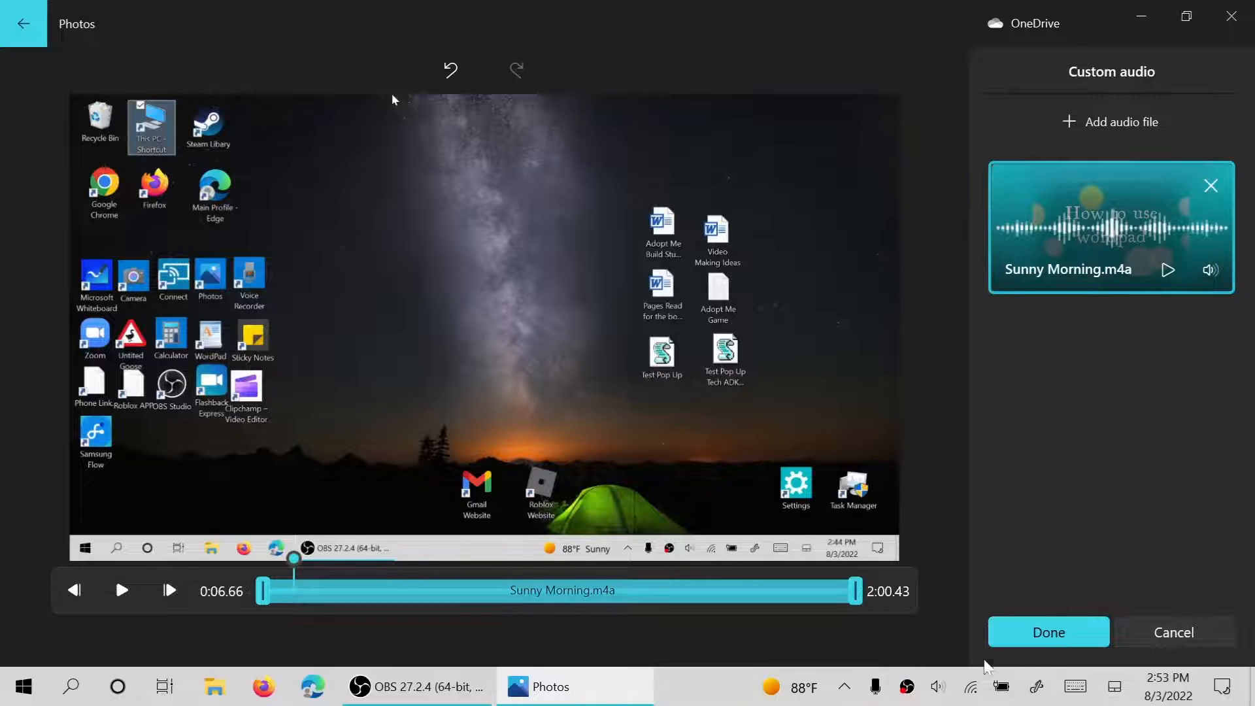
pyautogui.click(1025, 644)
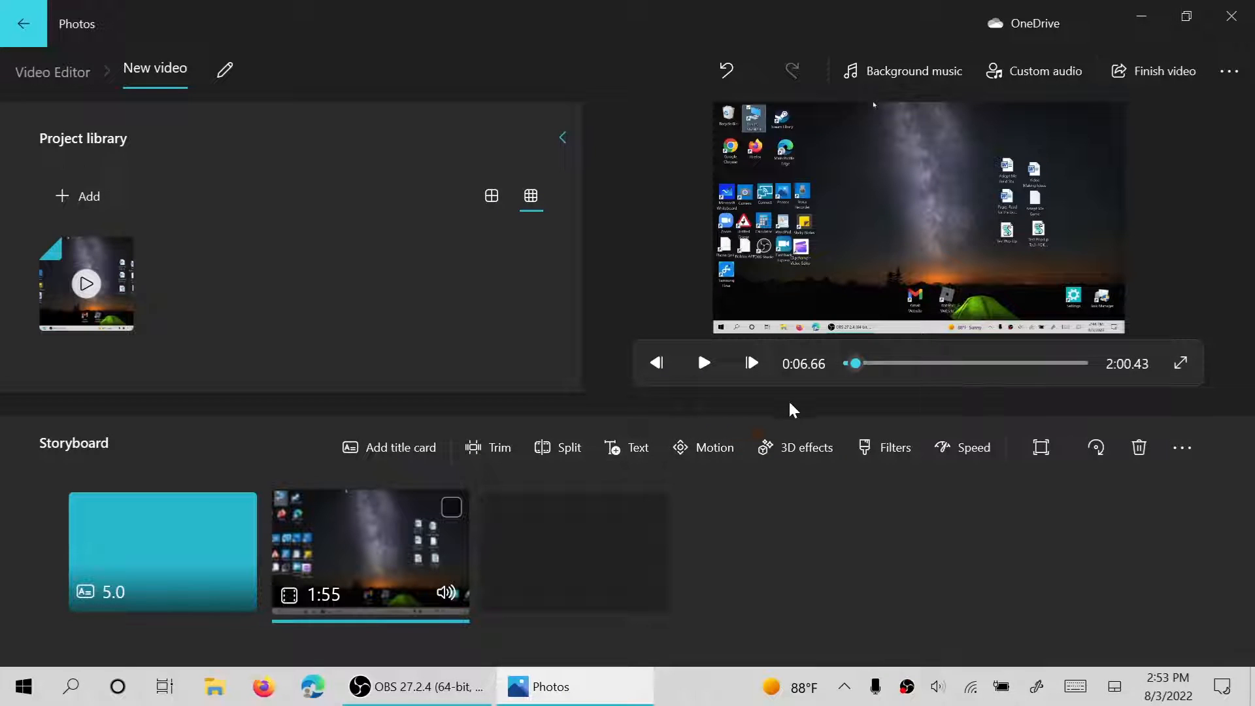
# Step: Play the project from the beginning to listen to the music volume, pausing just after the title card
pyautogui.moveTo(855, 363); pyautogui.dragTo(730, 368)
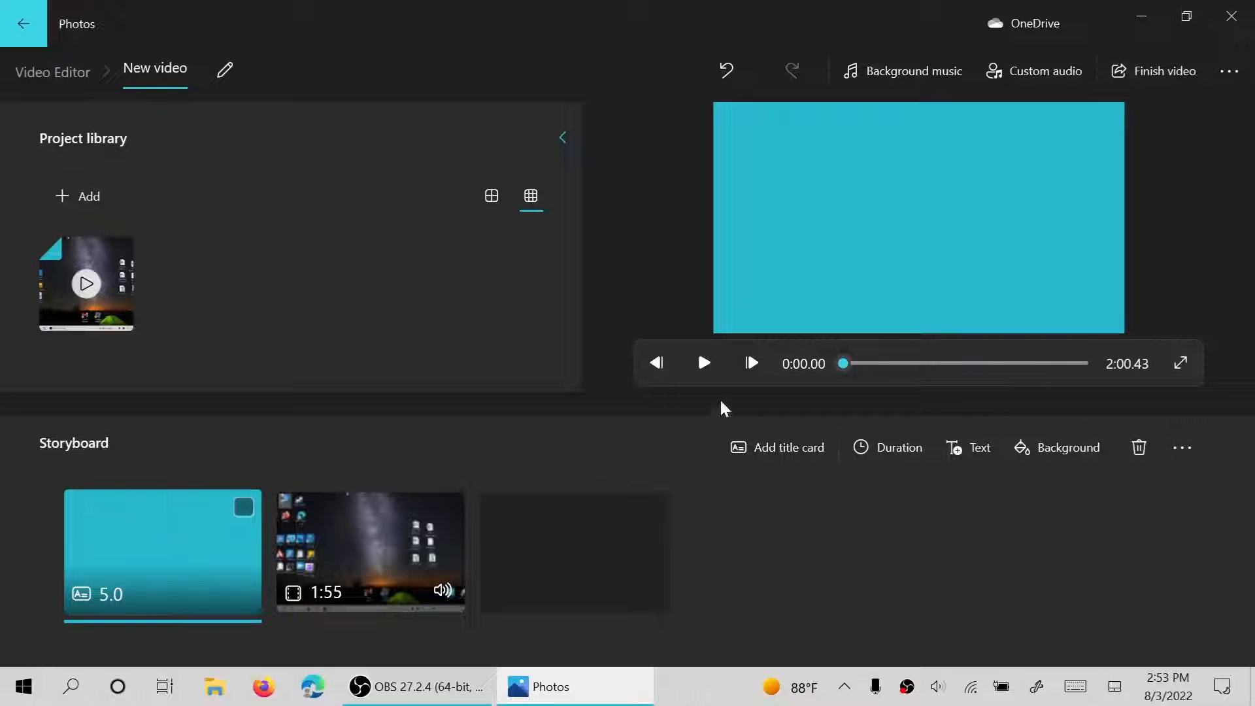
pyautogui.click(701, 364)
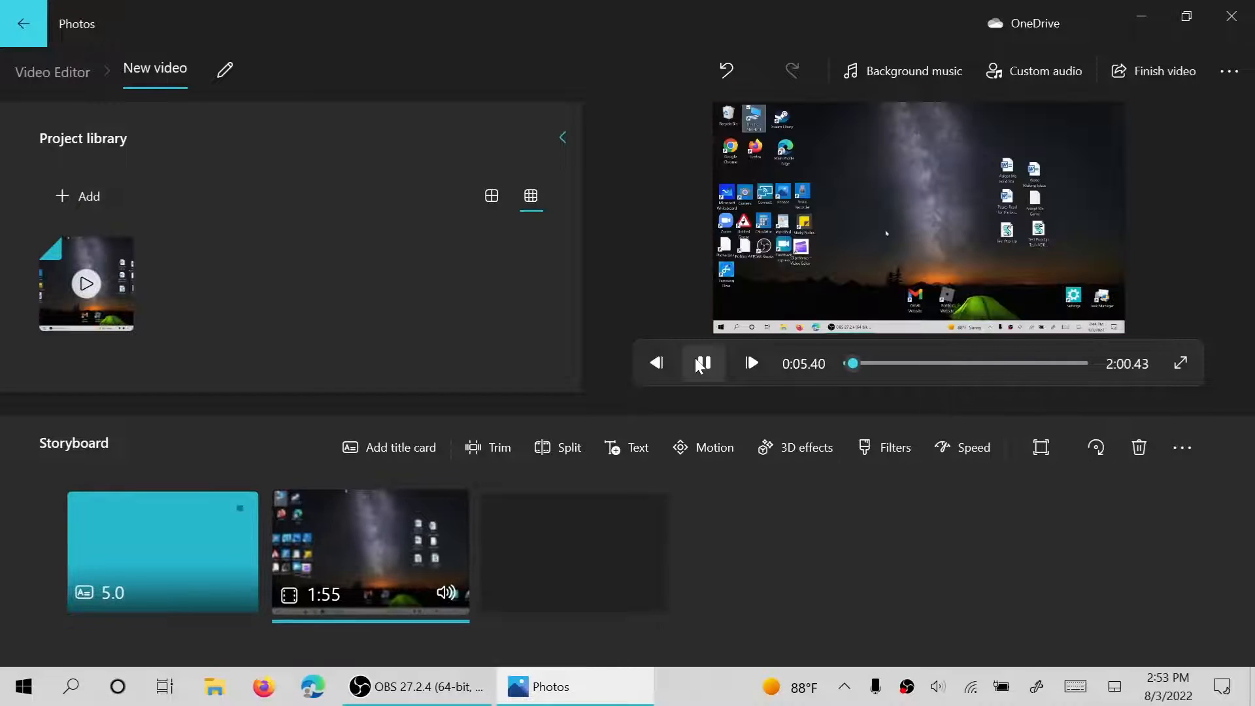
pyautogui.click(698, 361)
# Step: Raise the Sunny Morning.m4a volume slightly, apply it and preview the project with the adjusted music
pyautogui.click(1039, 71)
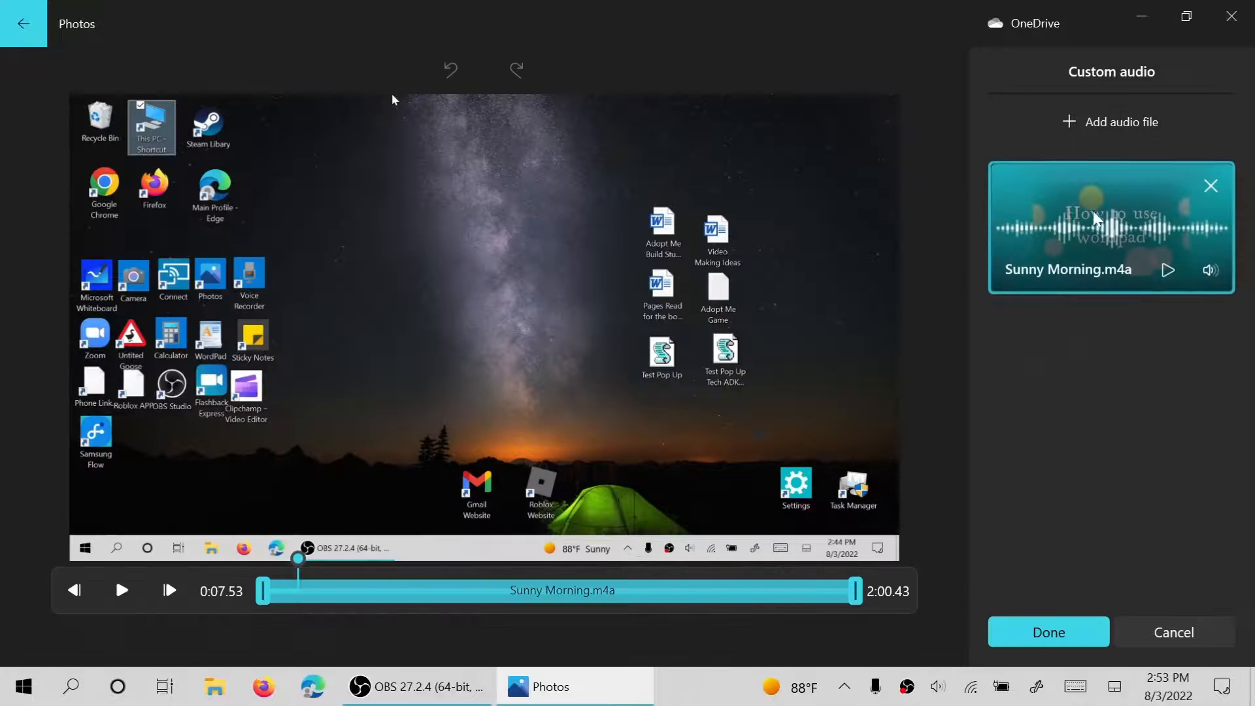
pyautogui.click(1210, 269)
pyautogui.moveTo(1035, 271); pyautogui.dragTo(1045, 272)
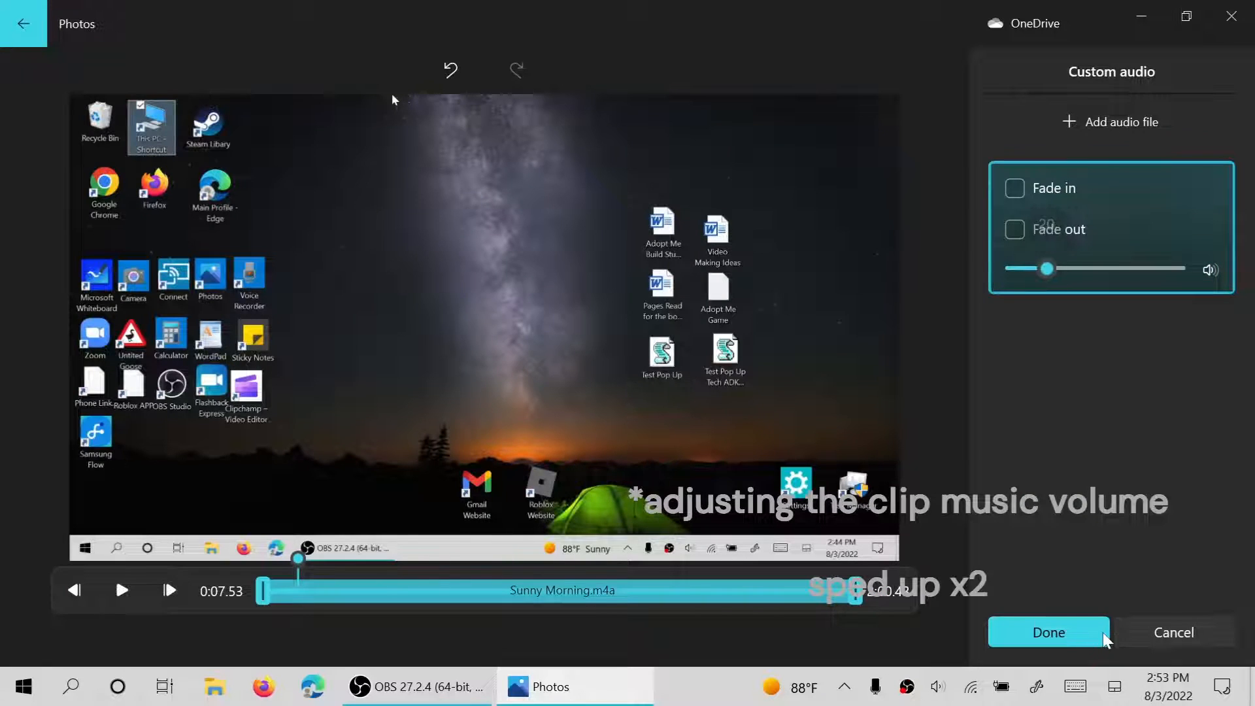
pyautogui.click(1085, 632)
pyautogui.click(704, 364)
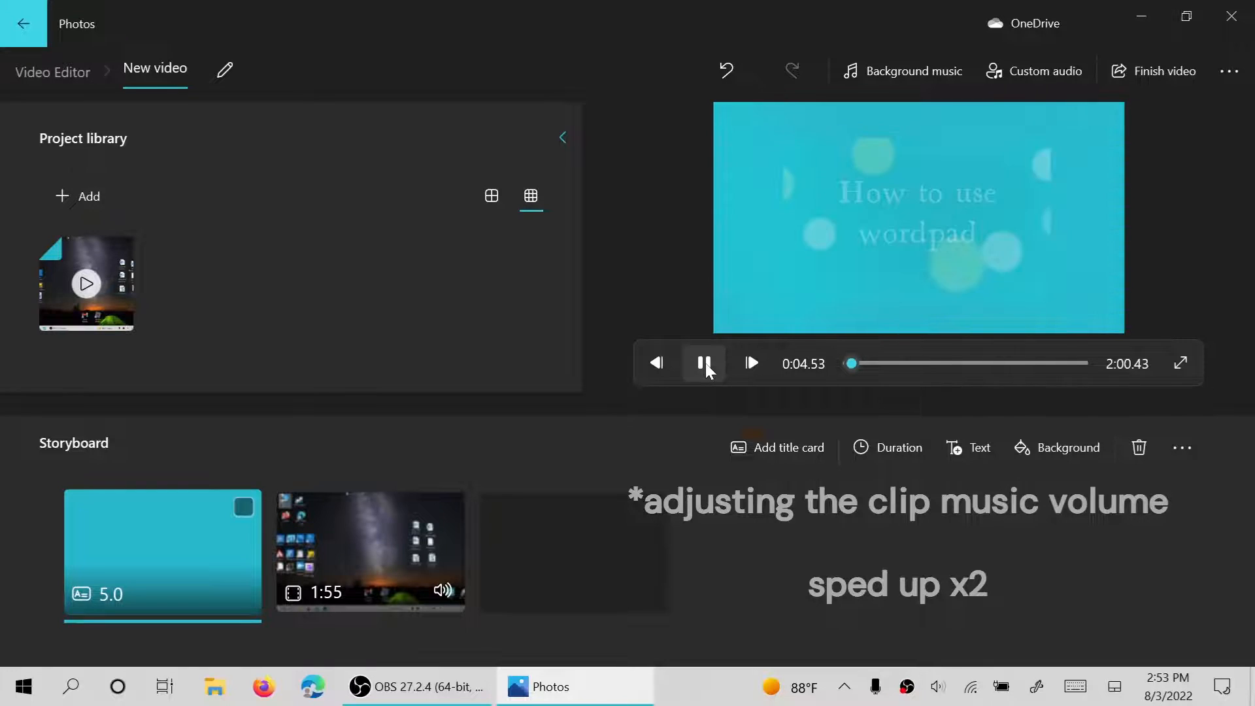
pyautogui.click(704, 364)
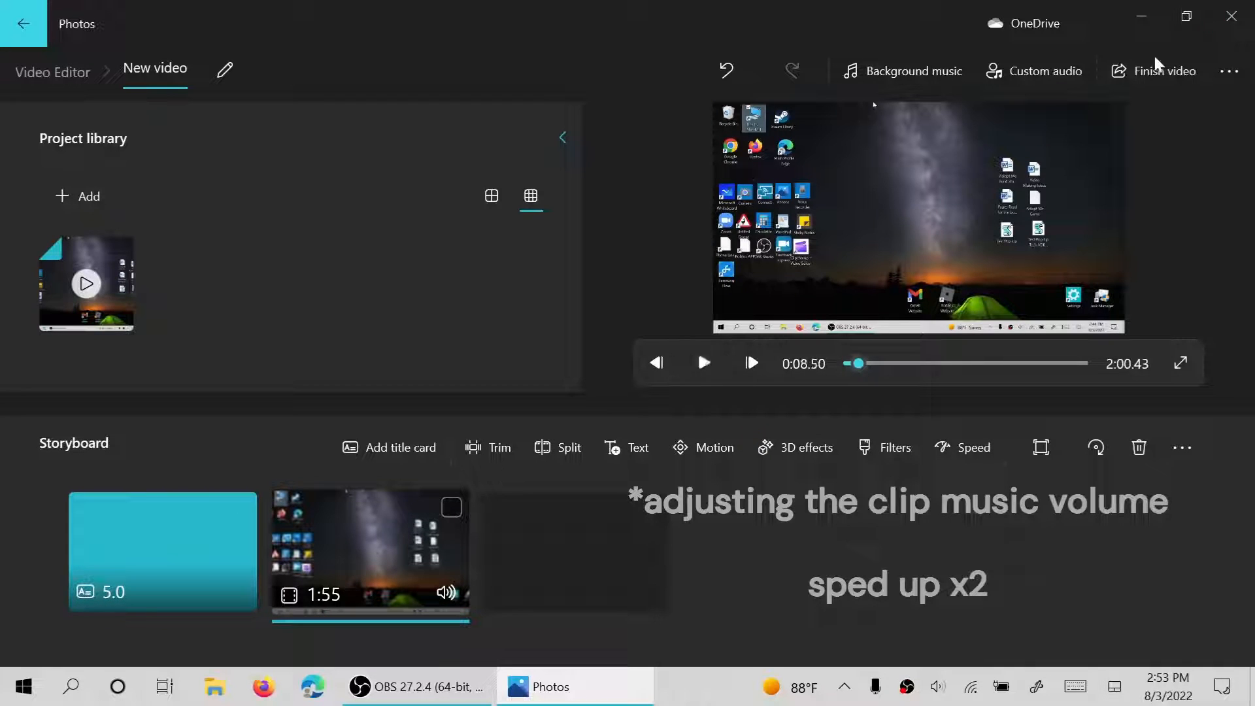
# Step: Set the Sunny Morning.m4a volume to 28, enable Fade in and Fade out, and apply the audio settings
pyautogui.click(1034, 70)
pyautogui.click(1225, 264)
pyautogui.moveTo(1045, 268); pyautogui.dragTo(1060, 268)
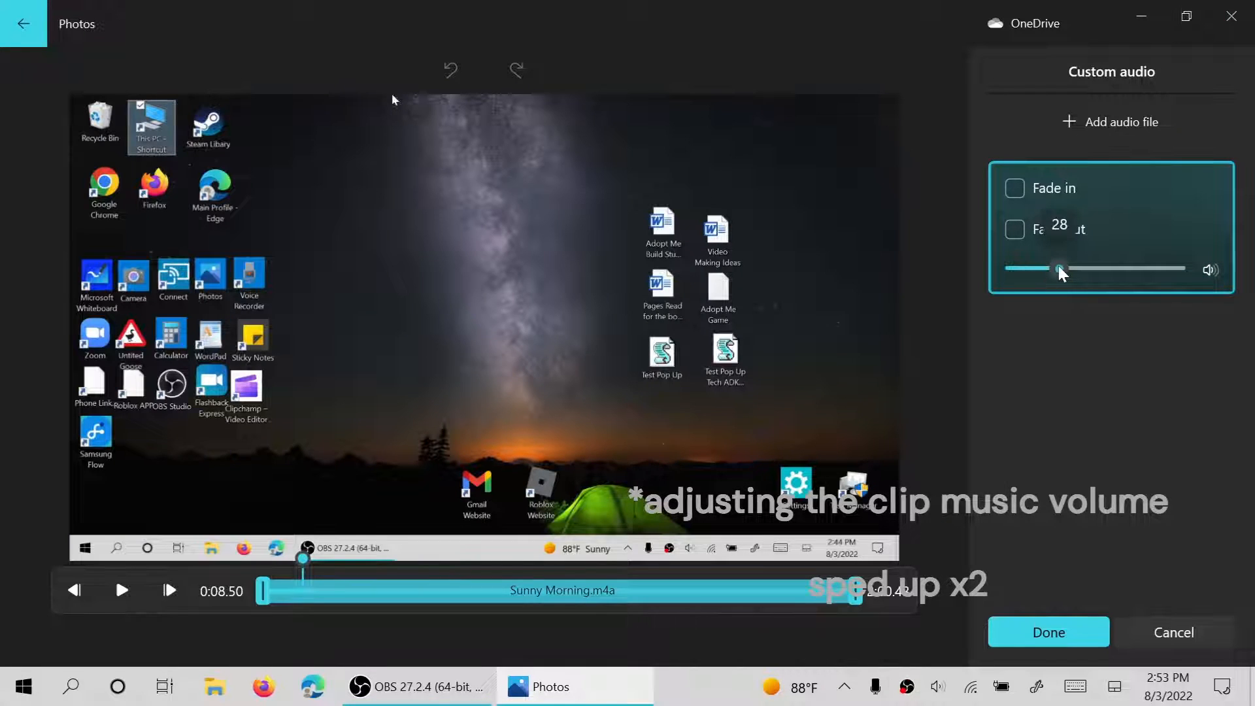
pyautogui.click(1015, 189)
pyautogui.click(1014, 228)
pyautogui.click(1041, 631)
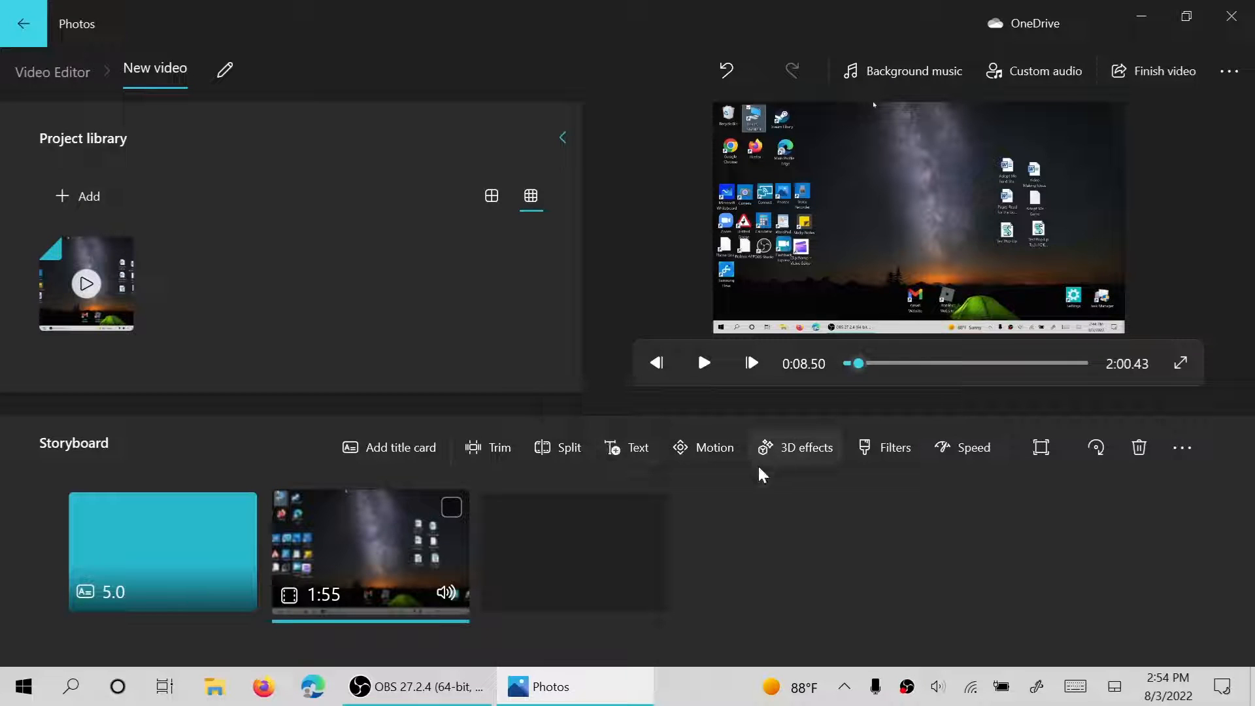
# Step: View the camera motion options for the desktop recording clip and leave them without applying any
pyautogui.click(719, 448)
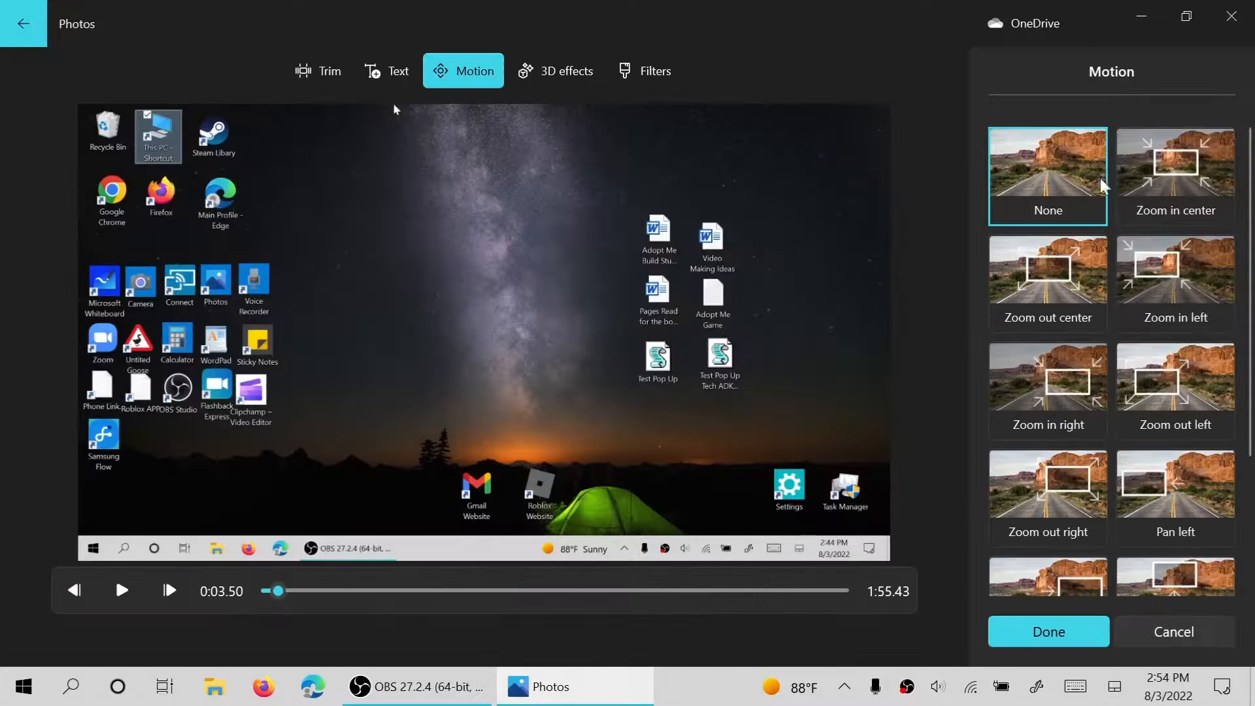
pyautogui.click(1203, 643)
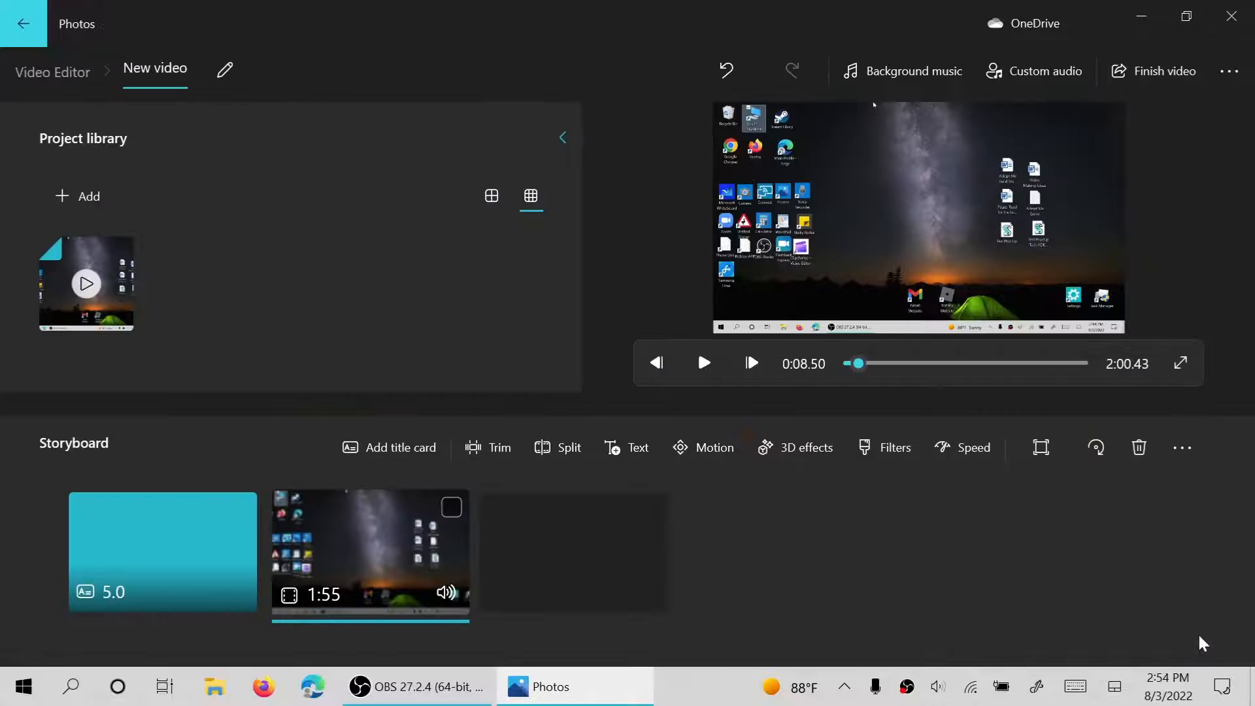
# Step: Add the Breaking news 3D effect to the desktop recording clip and move it to the lower-left part of the frame
pyautogui.click(787, 456)
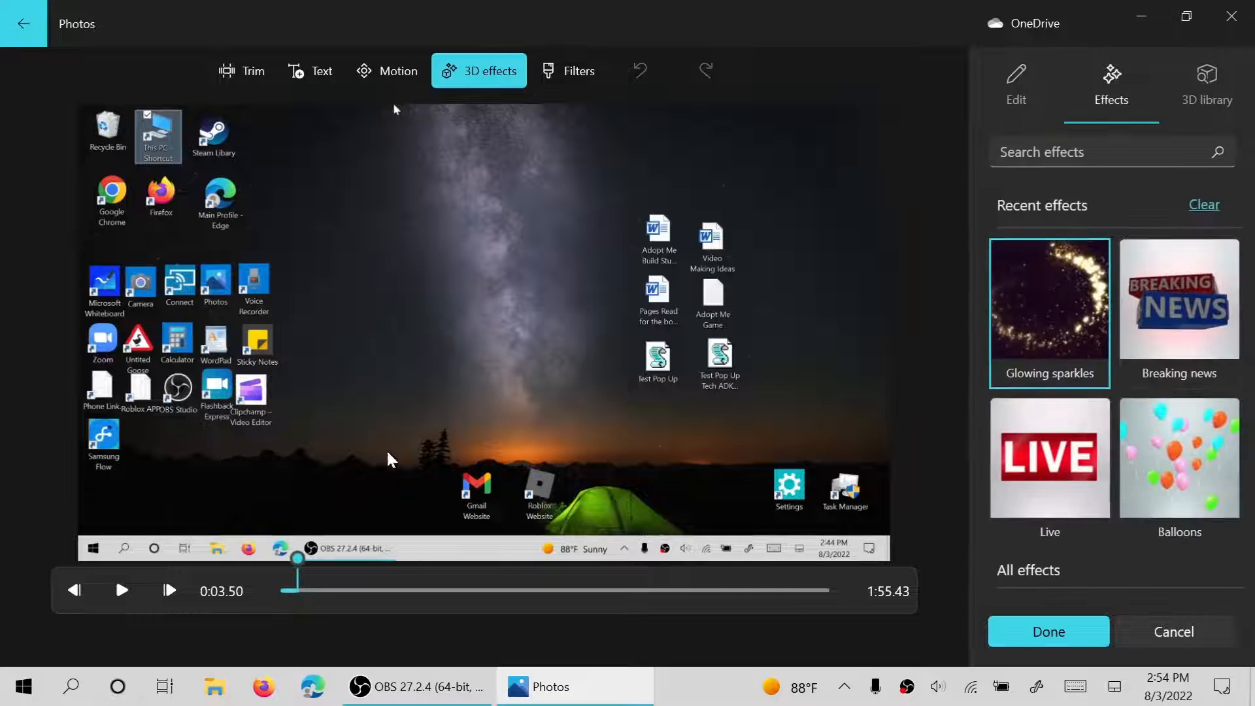
pyautogui.scroll(-2, 1046, 393)
pyautogui.scroll(-1, 1063, 405)
pyautogui.scroll(3, 1062, 405)
pyautogui.click(1179, 314)
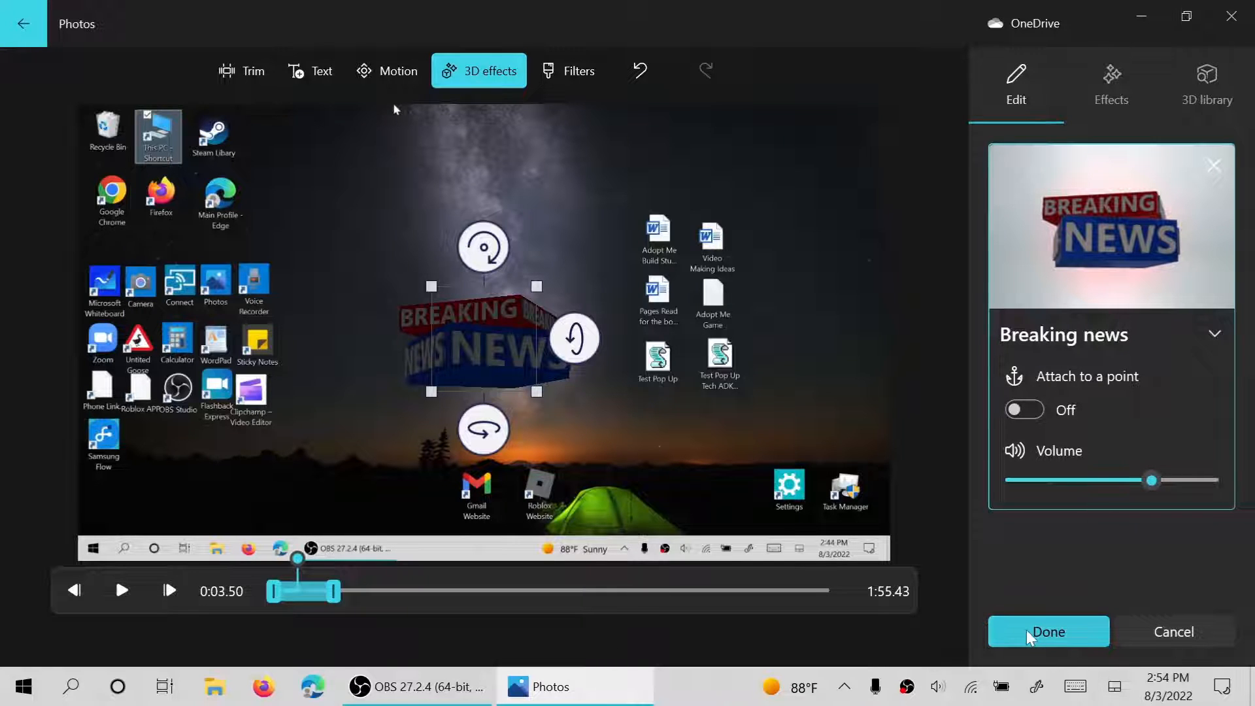
pyautogui.moveTo(477, 369); pyautogui.dragTo(200, 494)
# Step: Preview the Breaking news effect from the clip's start, apply it to the clip and resume the project playback
pyautogui.moveTo(297, 559); pyautogui.dragTo(188, 583)
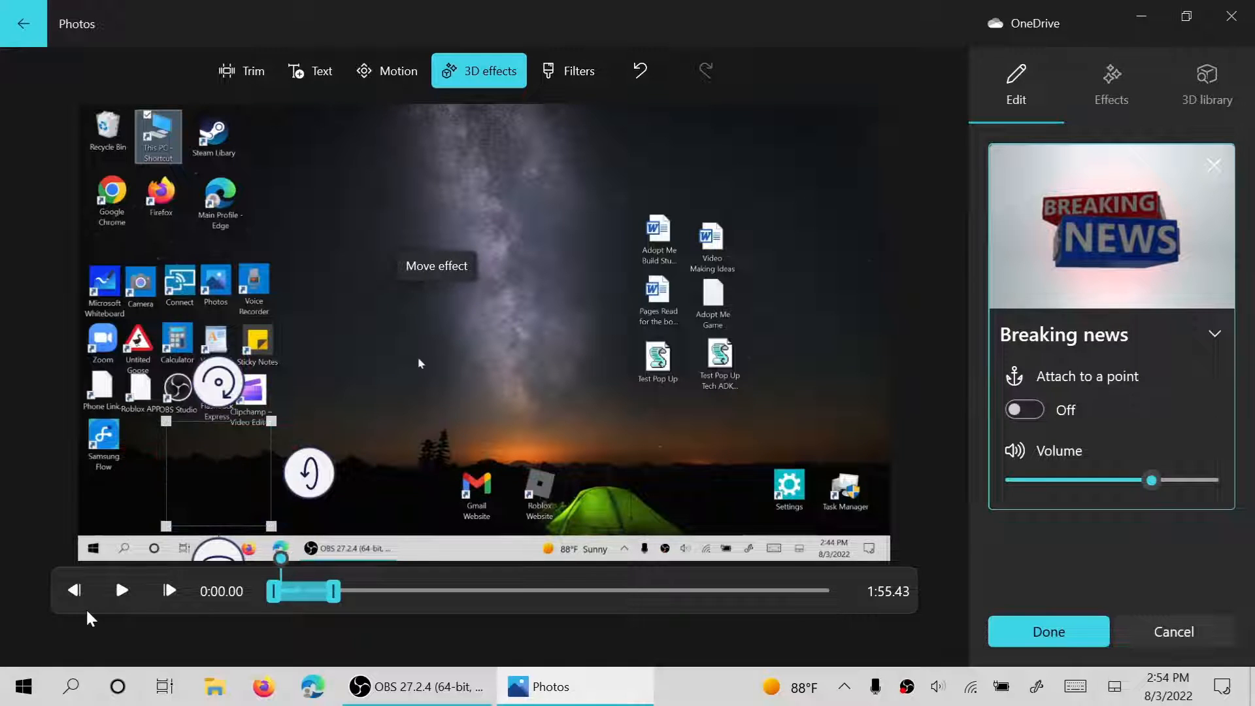
pyautogui.click(120, 591)
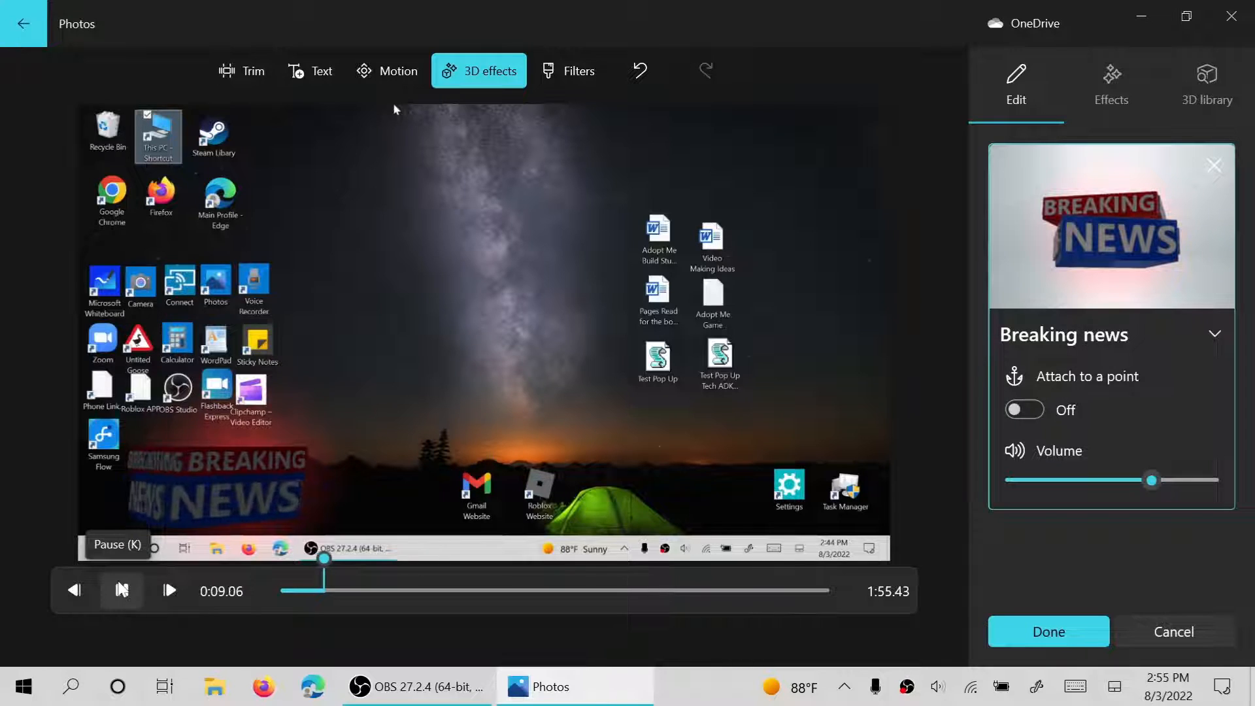
pyautogui.click(121, 590)
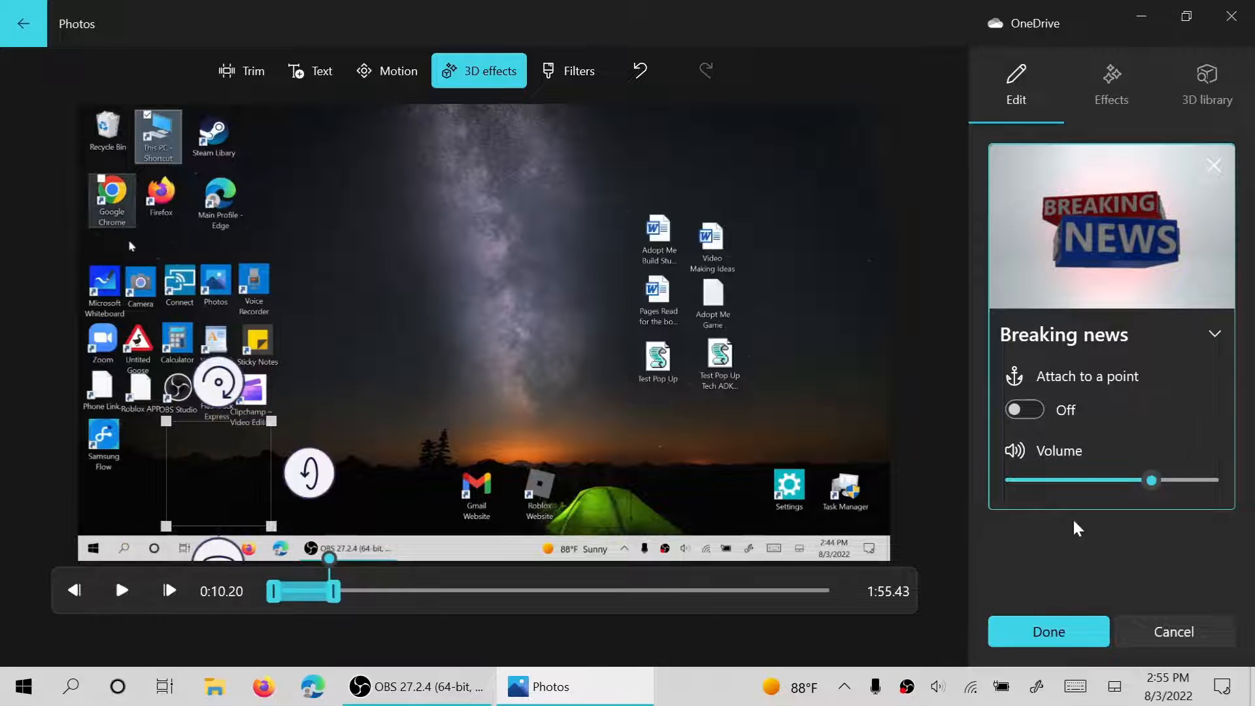
pyautogui.click(1049, 643)
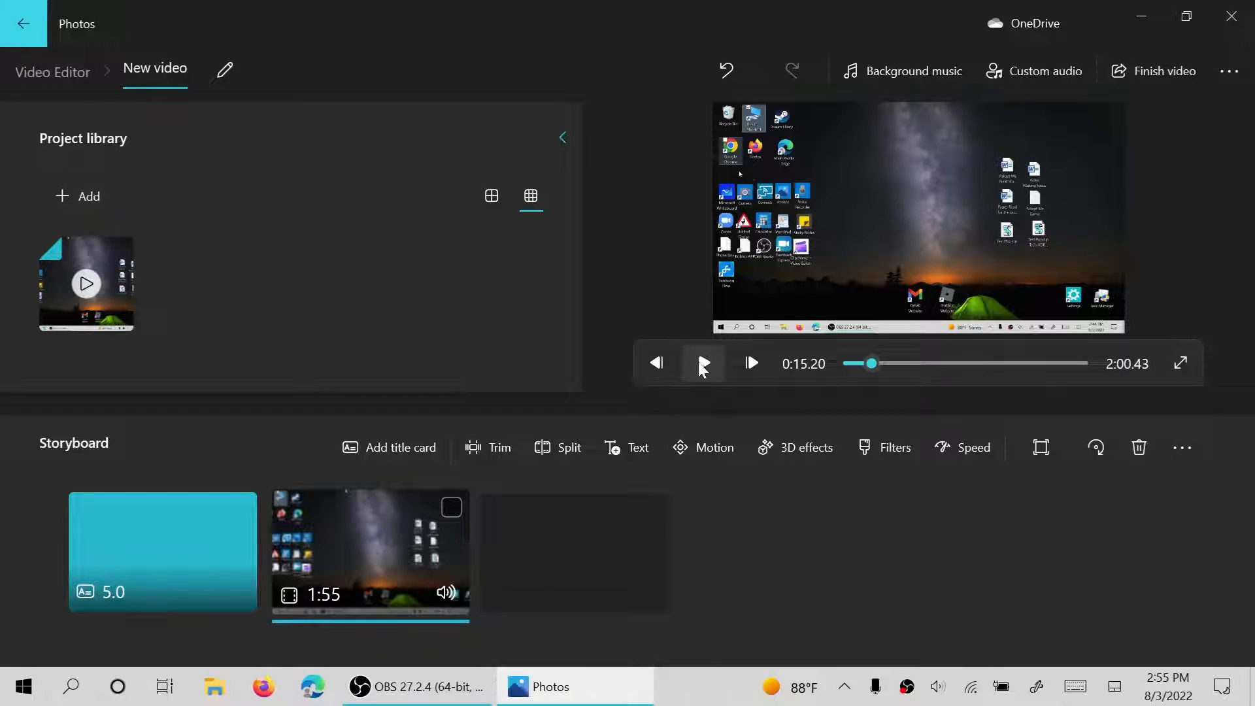
pyautogui.click(702, 362)
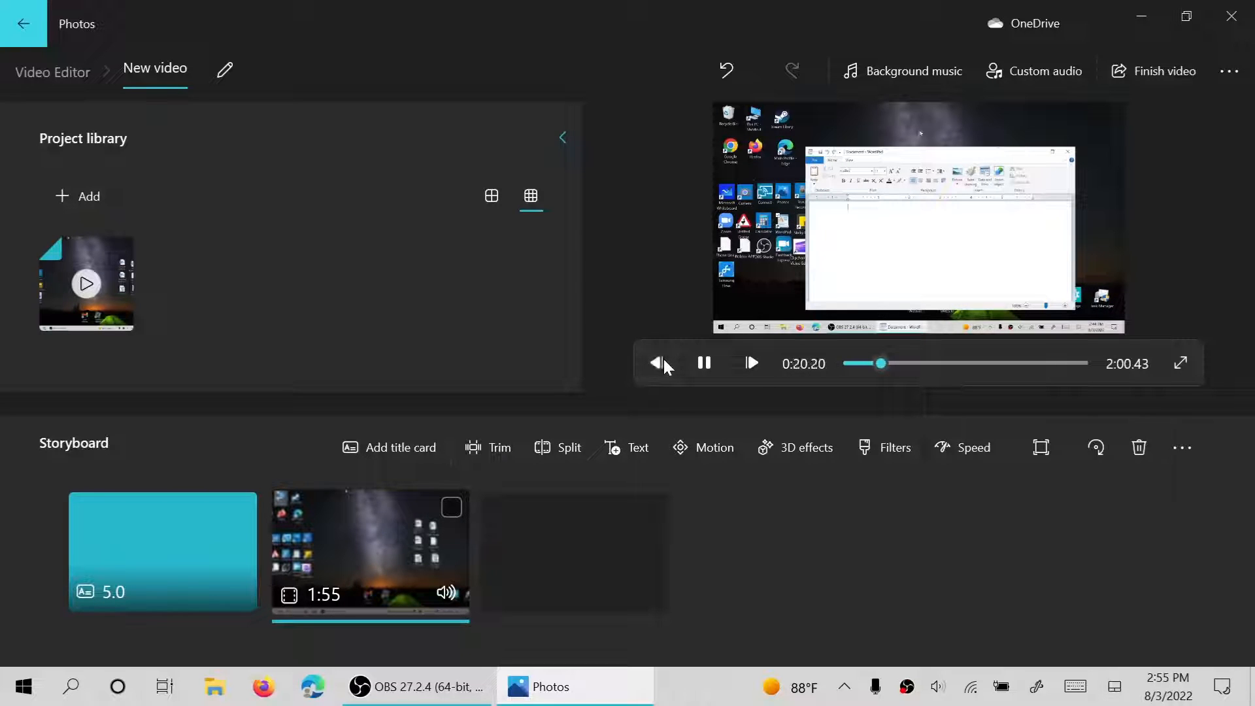
# Step: Pause the playback where the WordPad window opens and start a text overlay on the clip with the Joy style and Right layout
pyautogui.moveTo(881, 363); pyautogui.dragTo(870, 364)
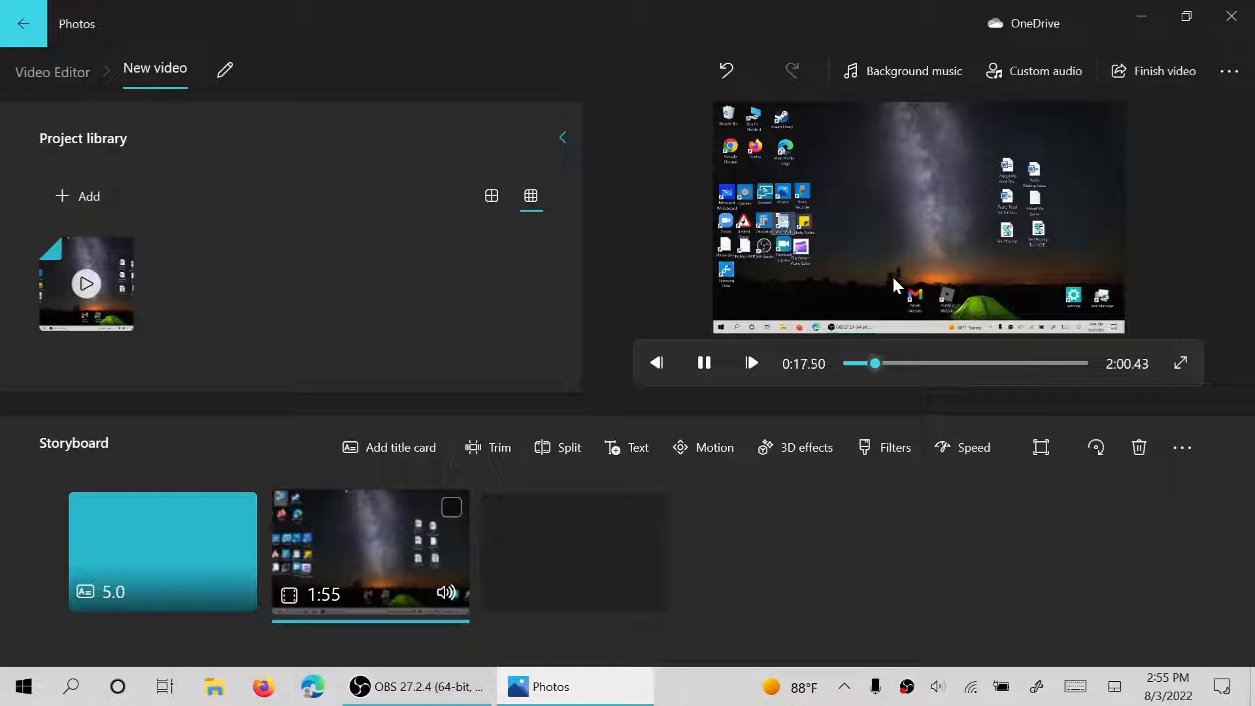
pyautogui.click(704, 364)
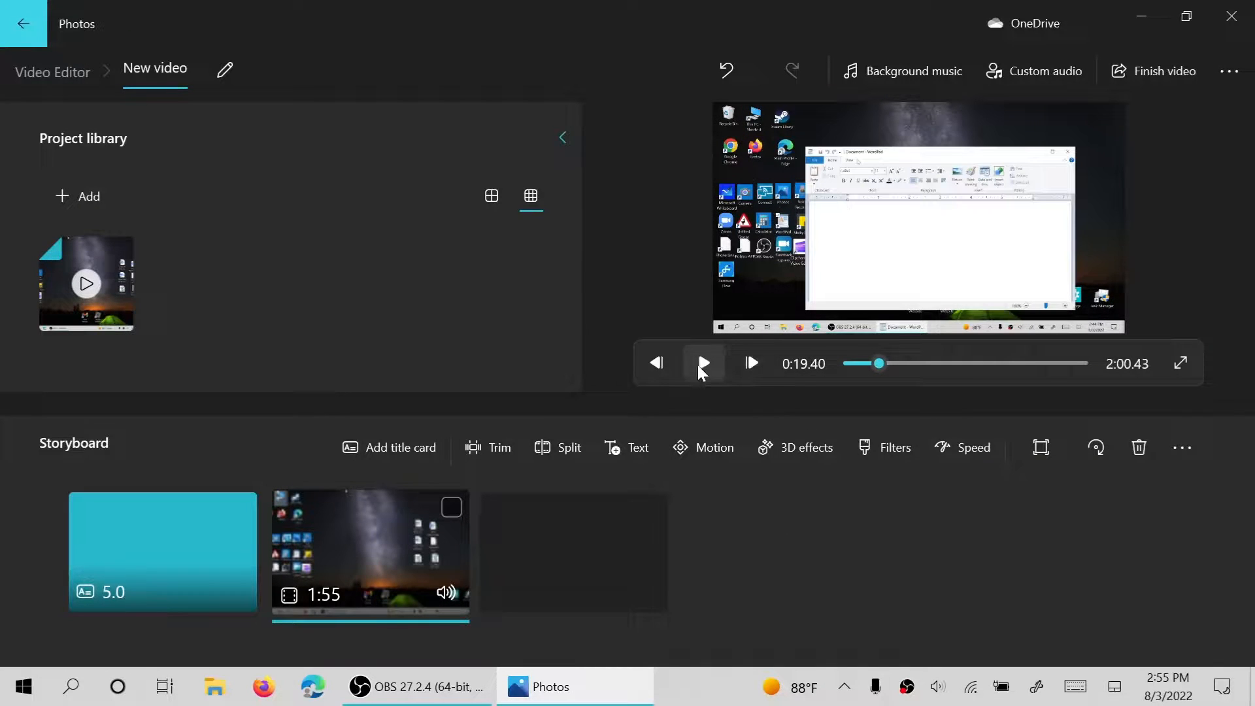
pyautogui.click(618, 442)
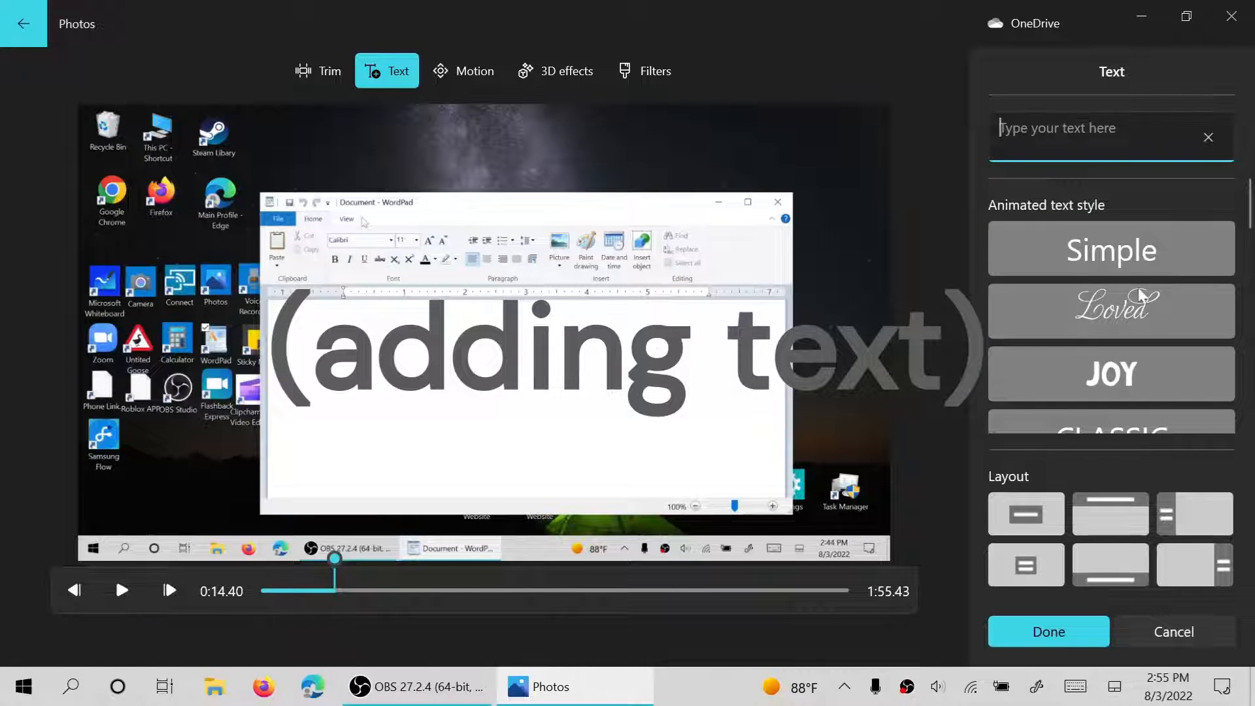
pyautogui.scroll(-3, 1059, 353)
pyautogui.scroll(3, 1067, 331)
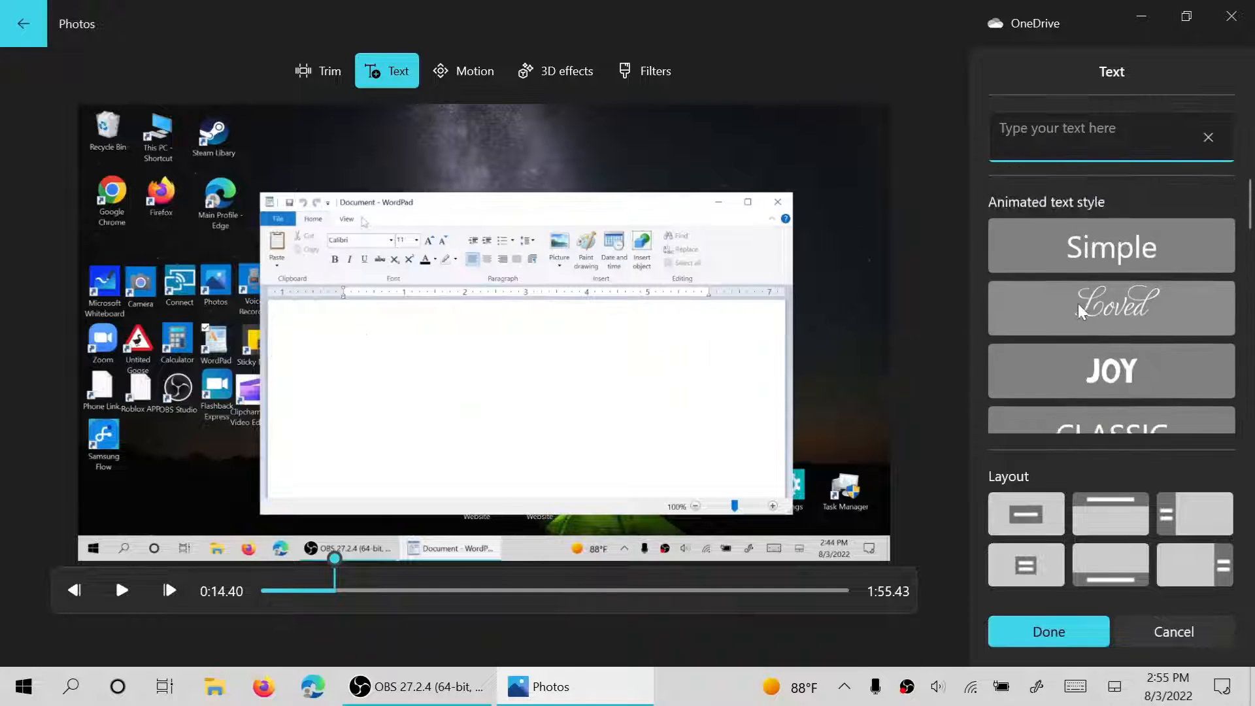
pyautogui.click(1184, 395)
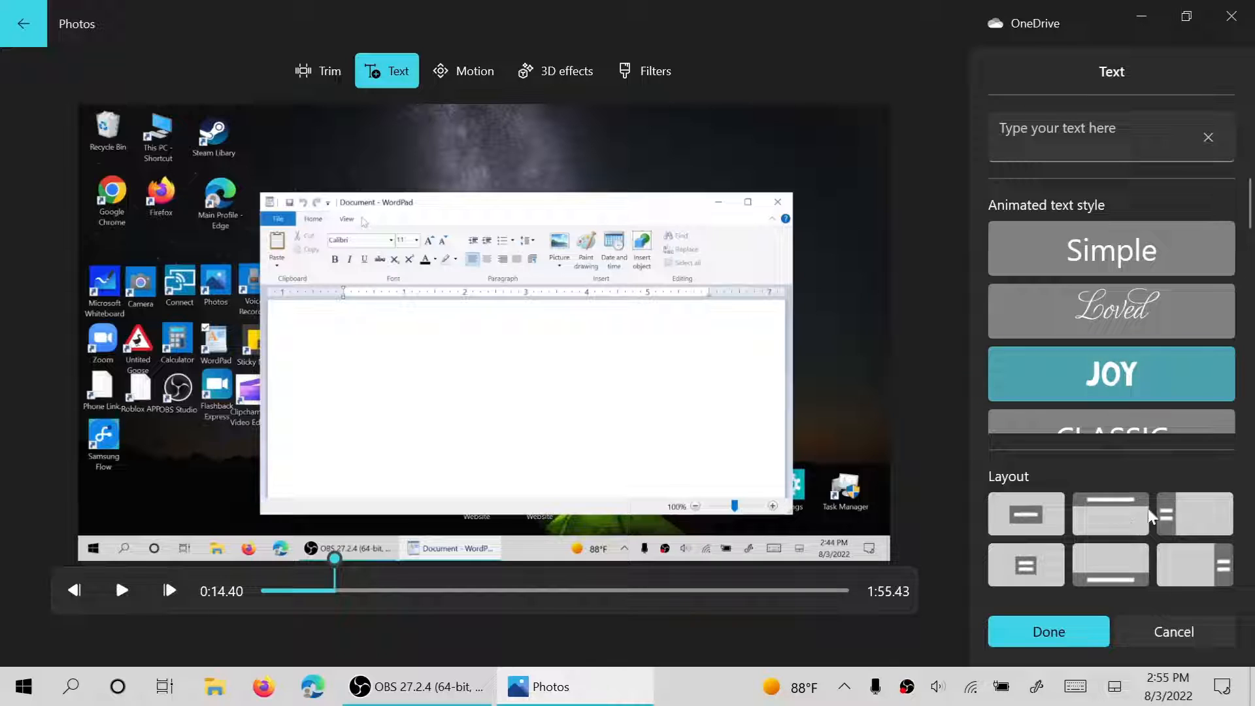
pyautogui.click(1202, 566)
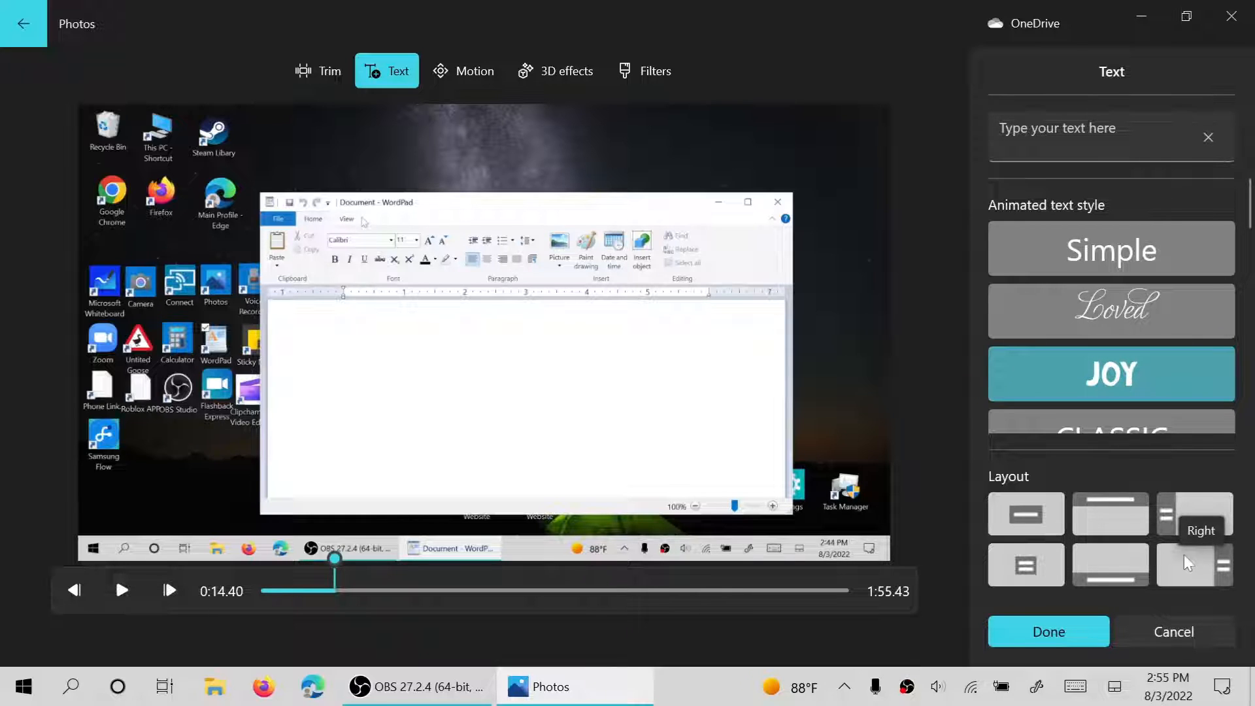
pyautogui.click(1219, 571)
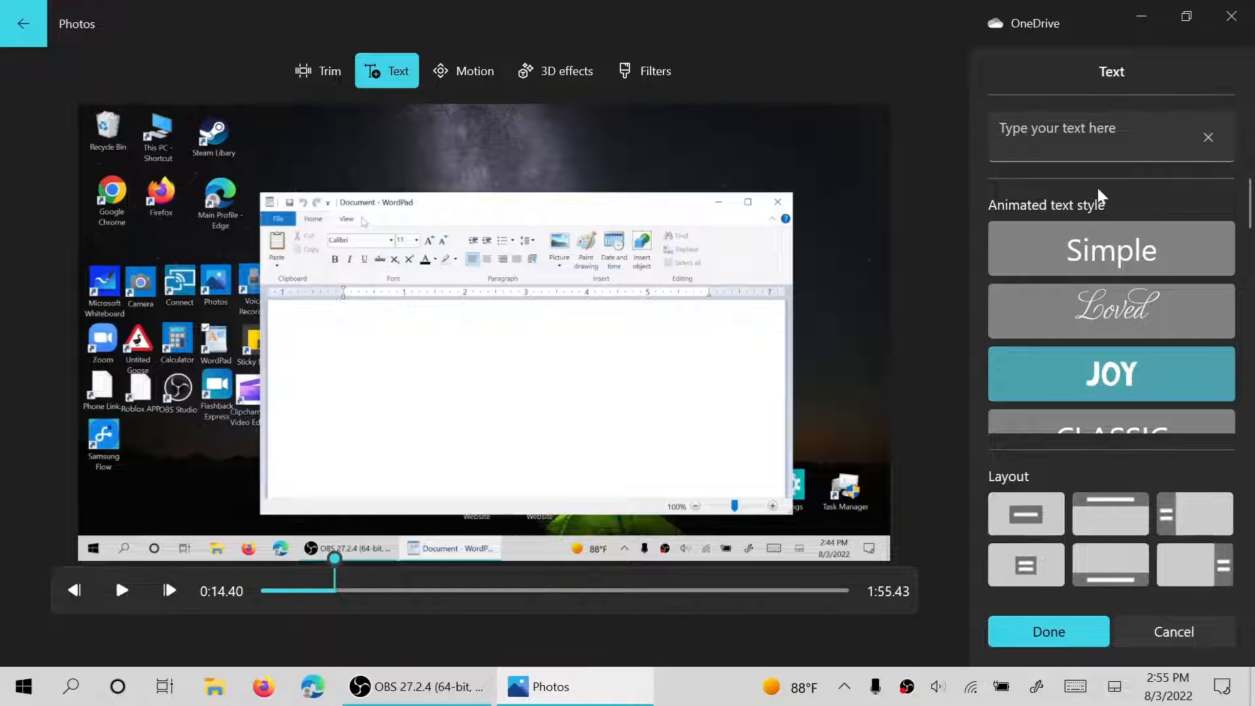
# Step: Enter "How to use wordpad" as the text of the overlay on the desktop recording clip
pyautogui.click(1075, 125)
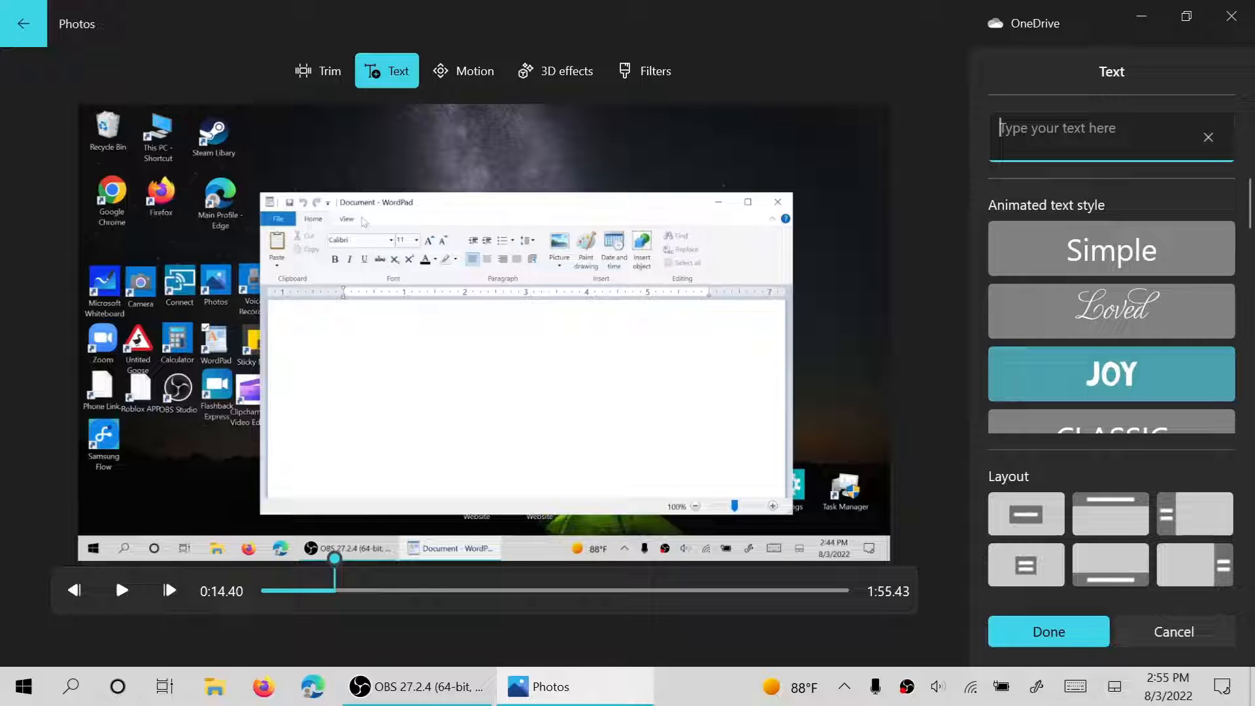
pyautogui.write('H')
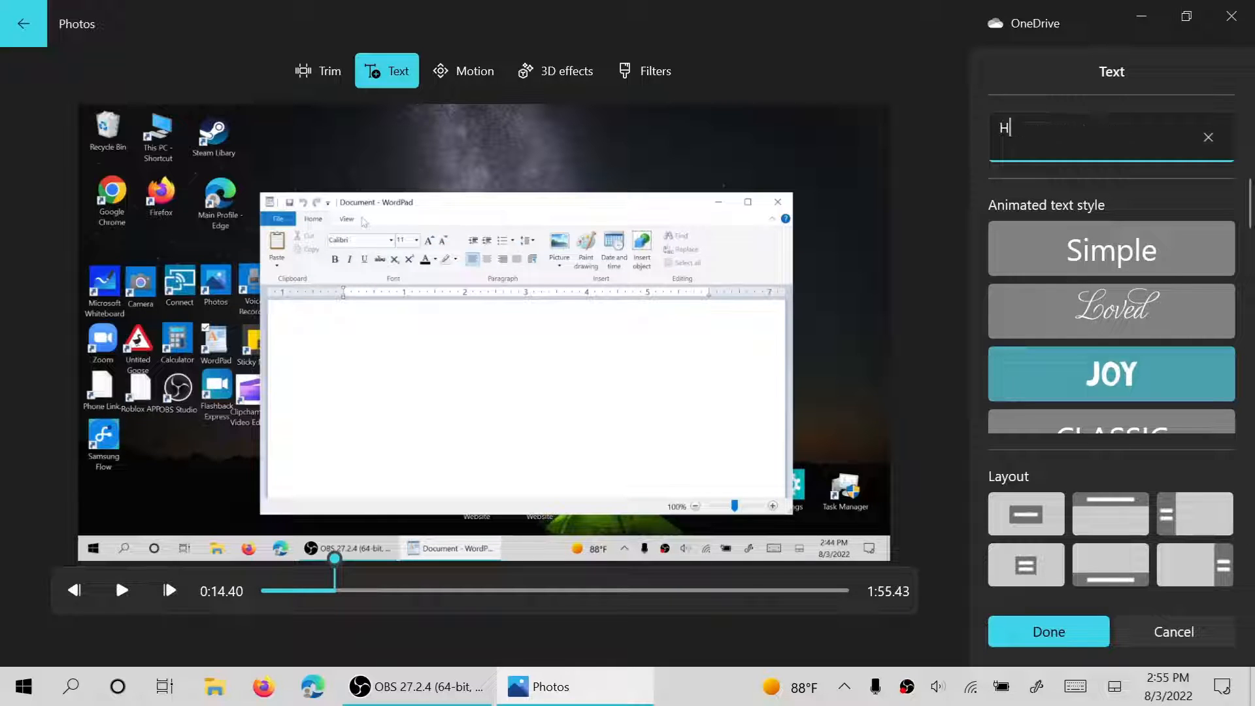
pyautogui.write('ow t')
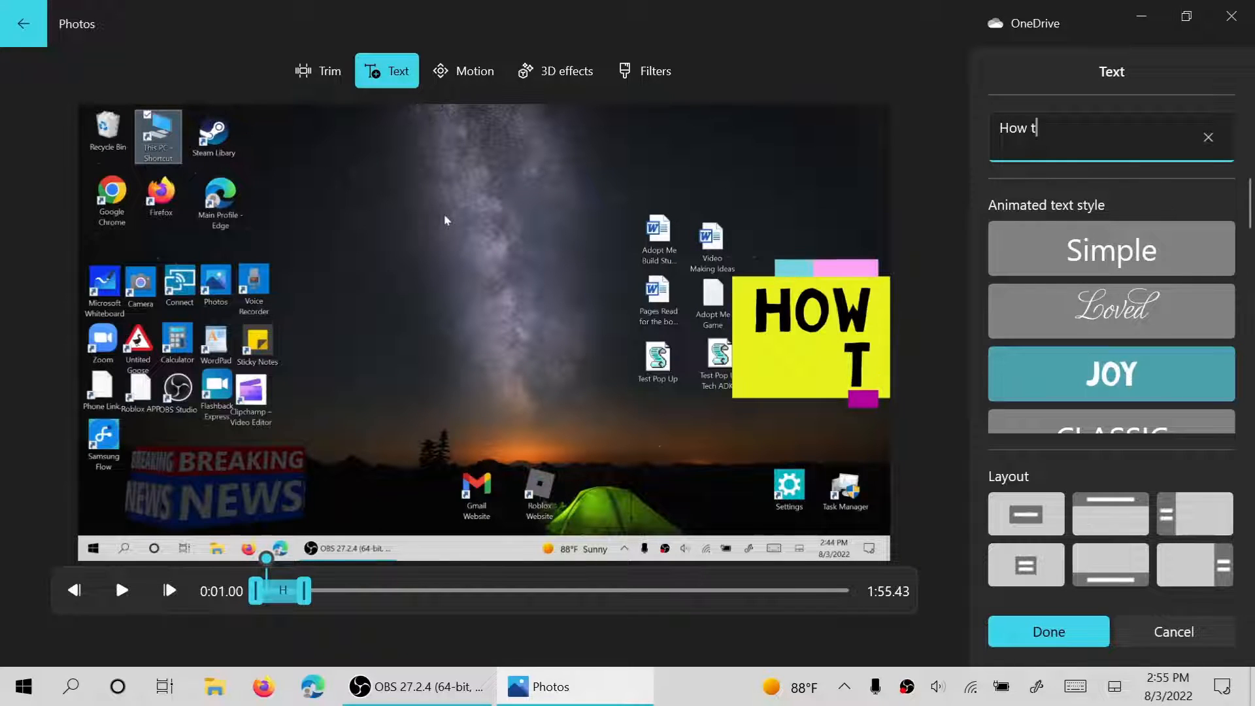
pyautogui.write('o use ')
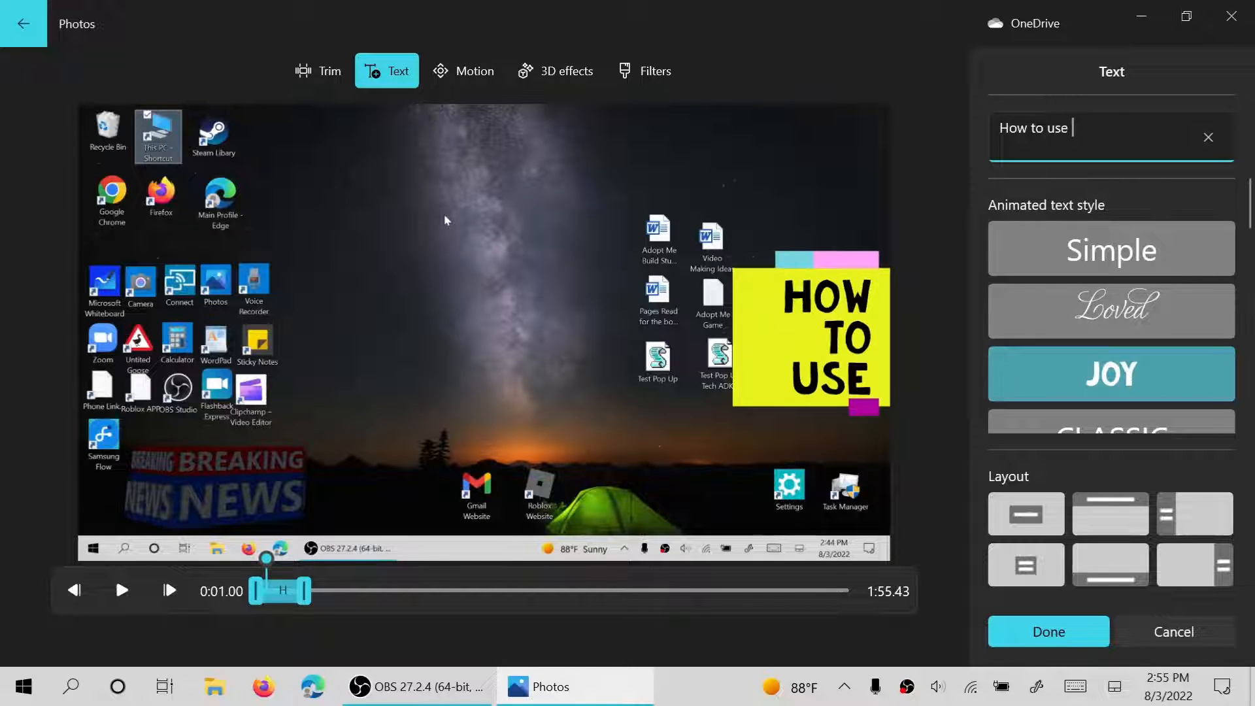
pyautogui.write('wordpad')
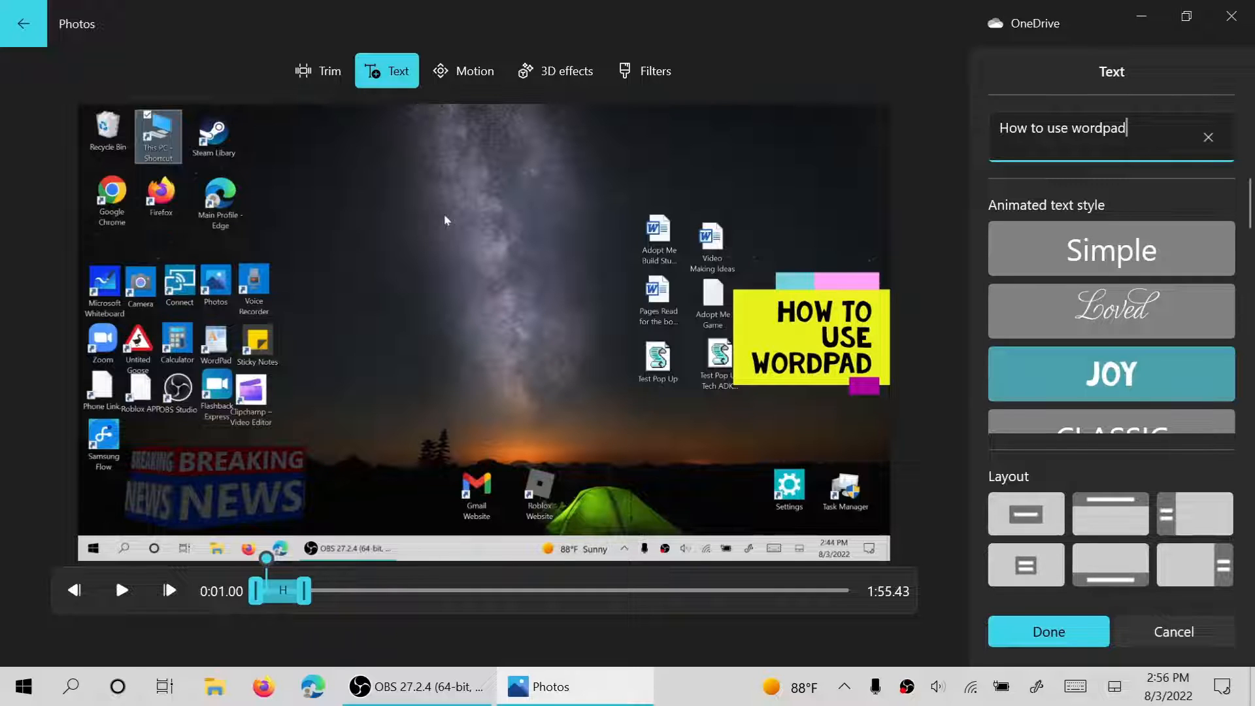
# Step: Play the clip up to 0:14.30, where the WordPad window opens, and move the overlay's duration block to start there
pyautogui.click(133, 591)
pyautogui.click(134, 595)
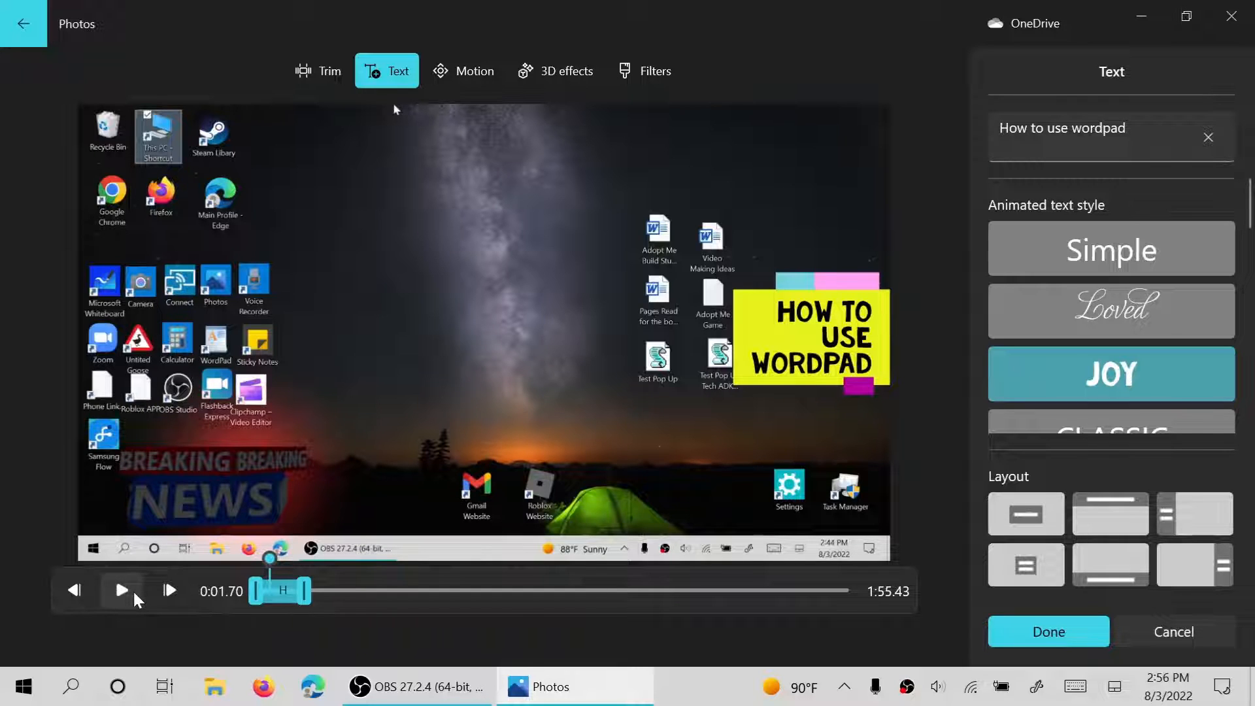
pyautogui.click(110, 596)
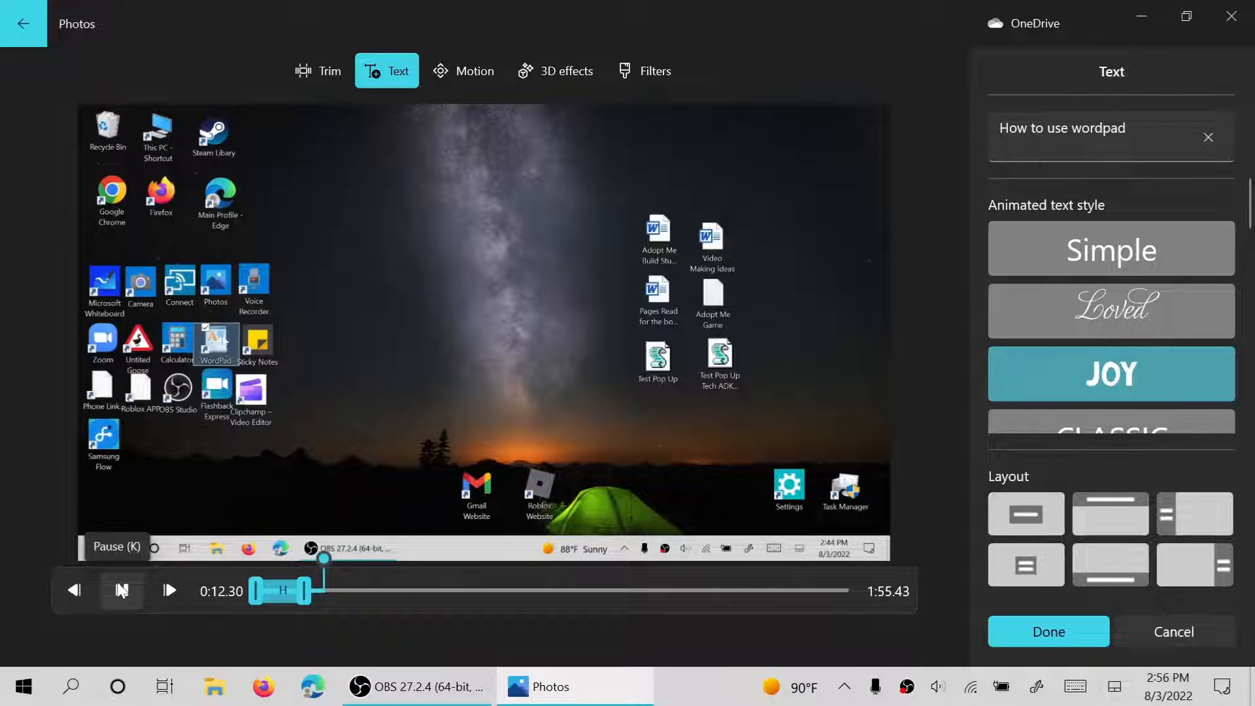
pyautogui.click(122, 591)
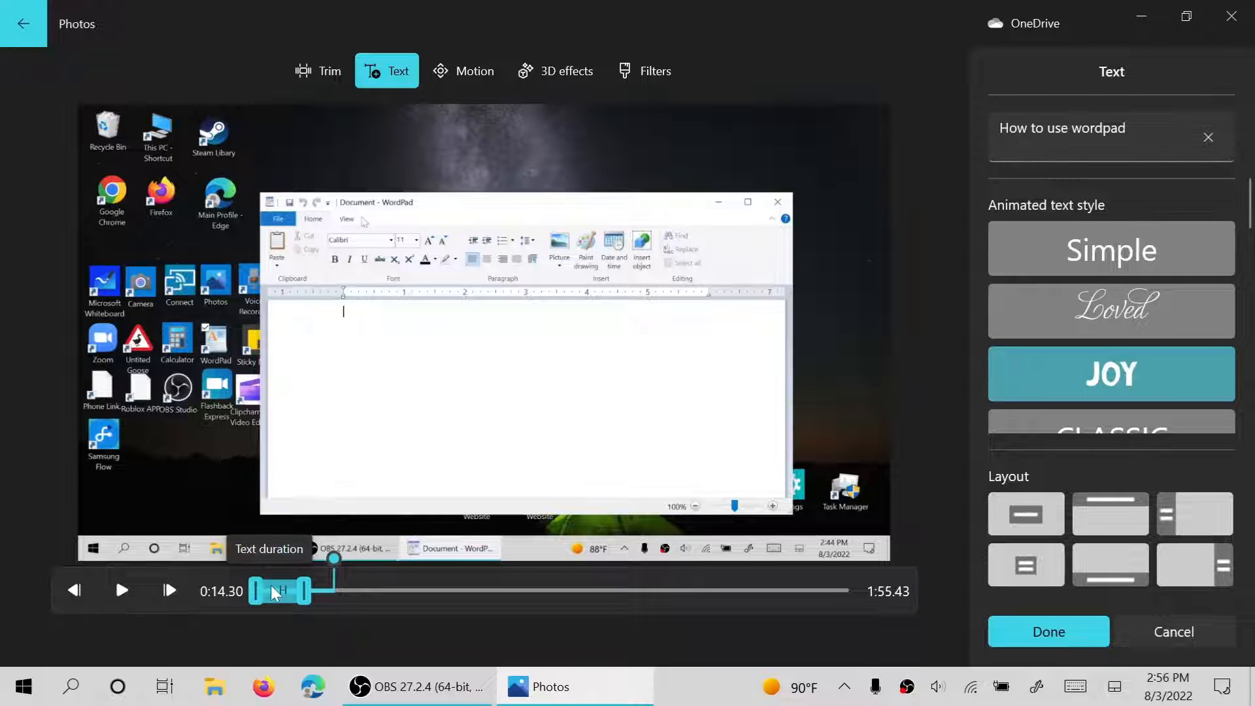
pyautogui.moveTo(269, 586); pyautogui.dragTo(311, 605)
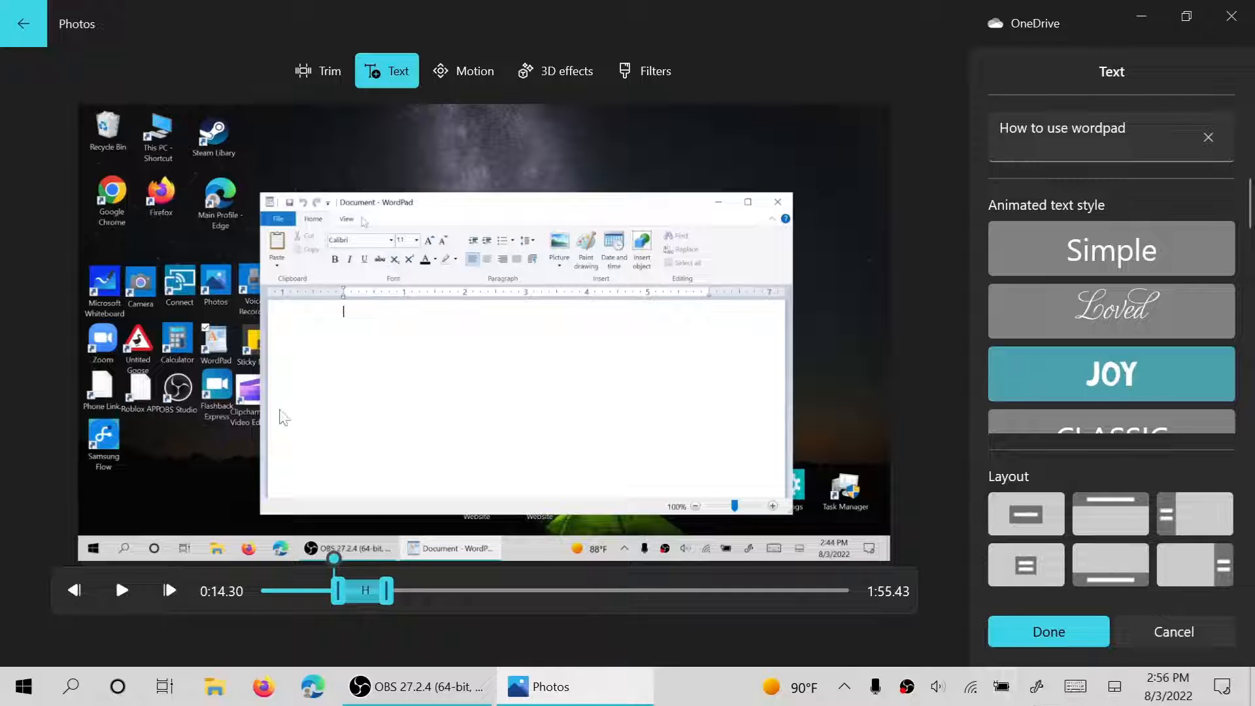
# Step: Preview the moved text overlay, shorten its duration from the end and apply it to the clip
pyautogui.click(125, 592)
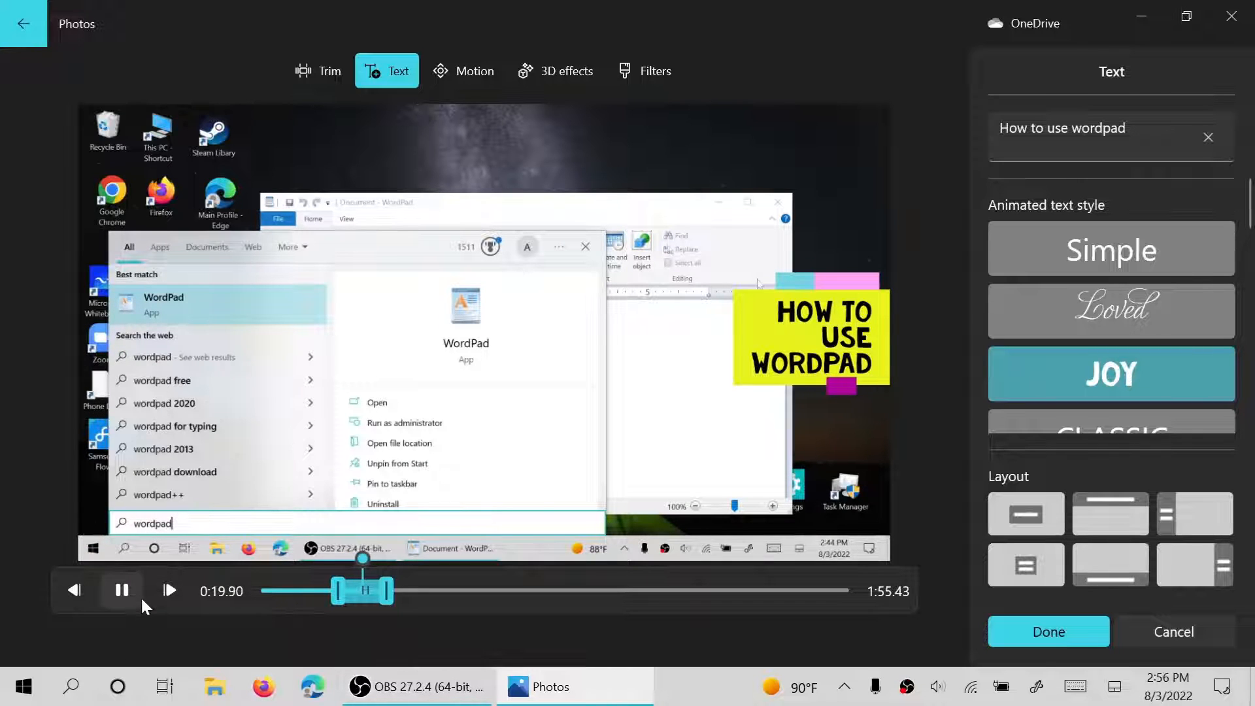
pyautogui.click(139, 588)
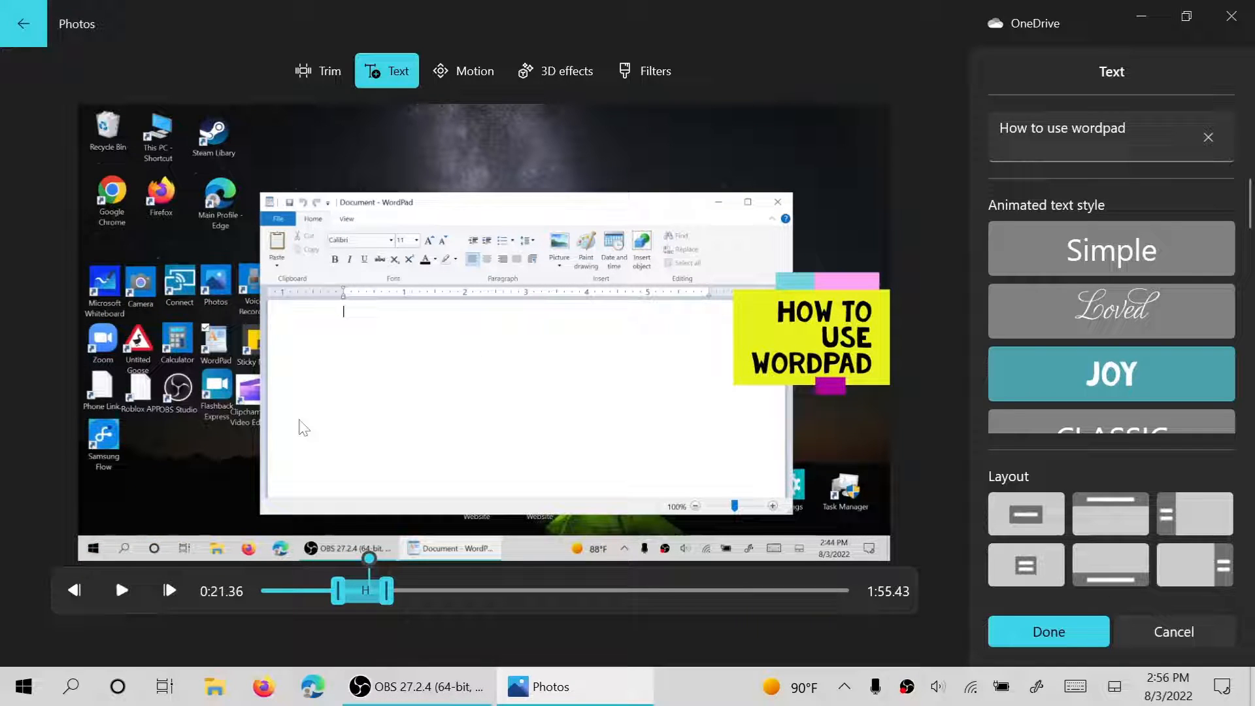
pyautogui.moveTo(389, 602); pyautogui.dragTo(377, 608)
pyautogui.moveTo(364, 559); pyautogui.dragTo(419, 559)
pyautogui.moveTo(381, 596); pyautogui.dragTo(374, 602)
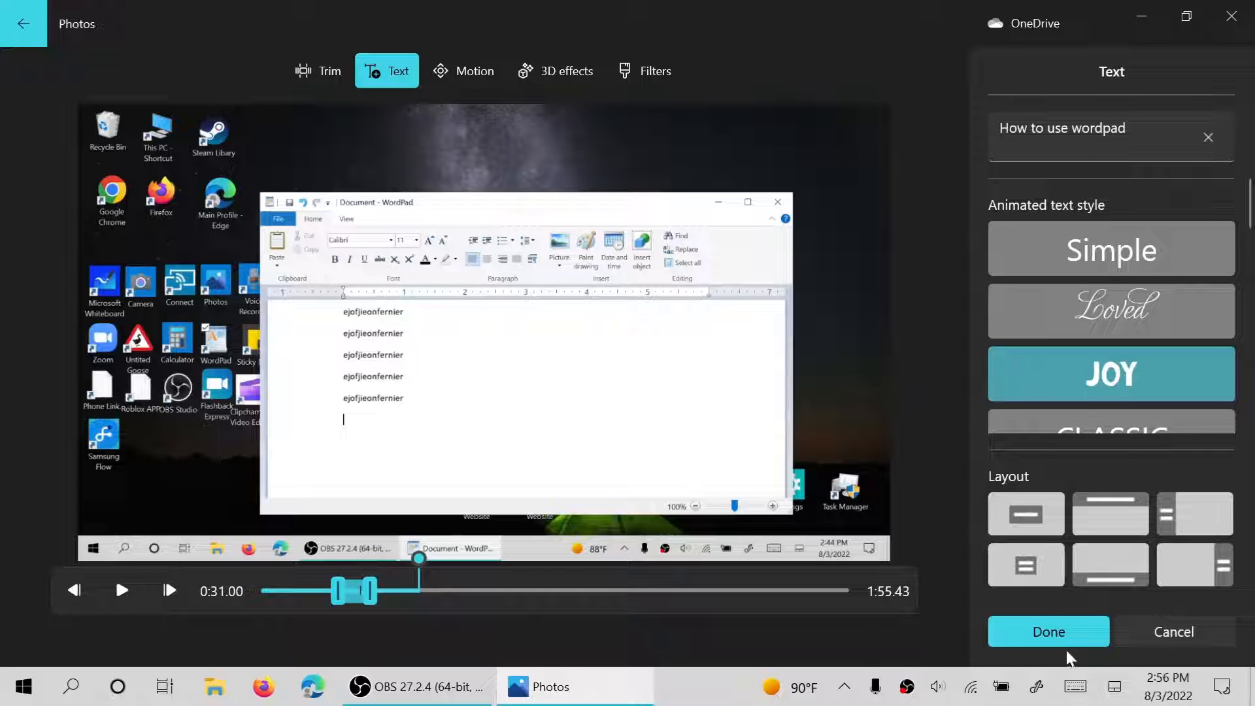
pyautogui.click(1040, 632)
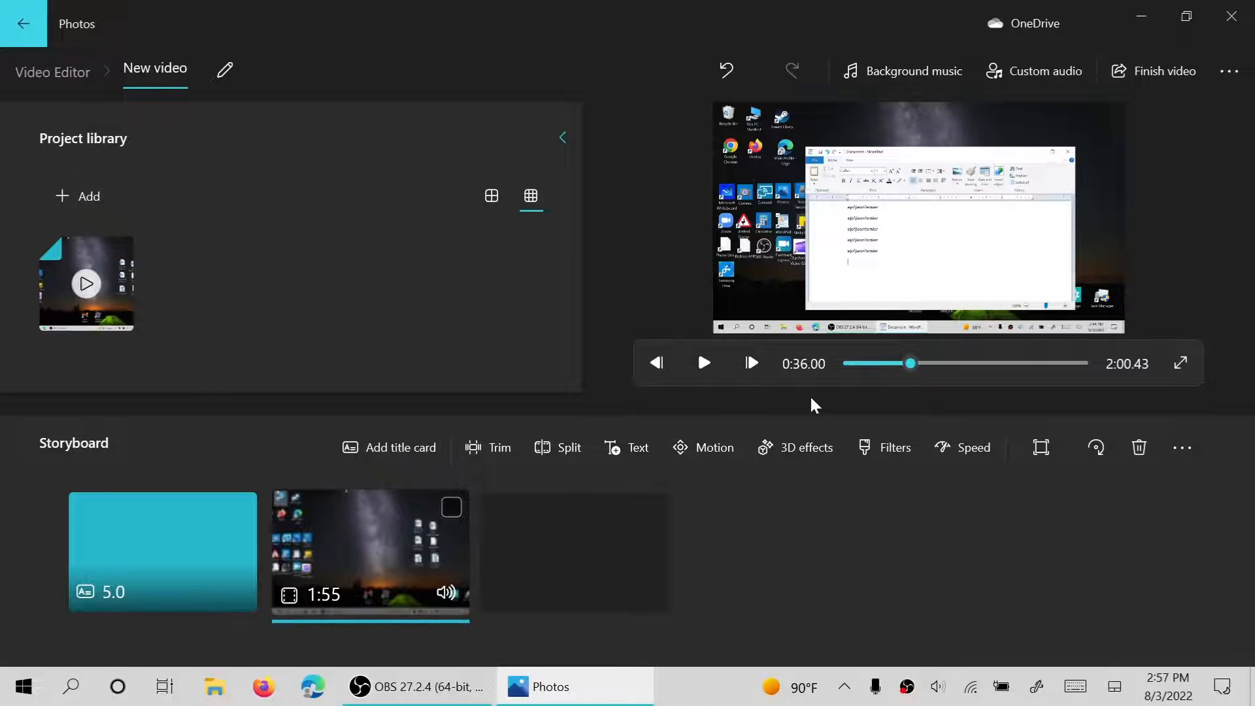
# Step: Play back the project around the WordPad section to check the text overlay, and pause where the word "text" is selected in WordPad
pyautogui.click(700, 369)
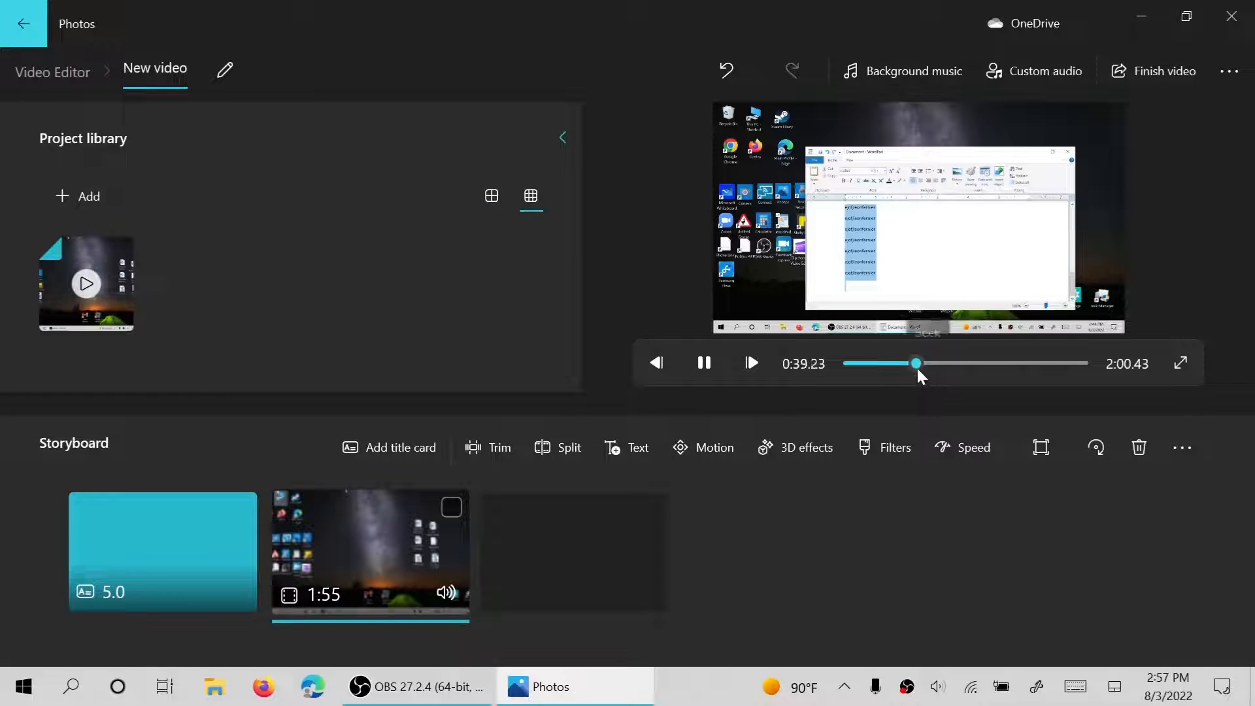
pyautogui.click(900, 364)
pyautogui.moveTo(898, 368); pyautogui.dragTo(888, 365)
pyautogui.click(889, 365)
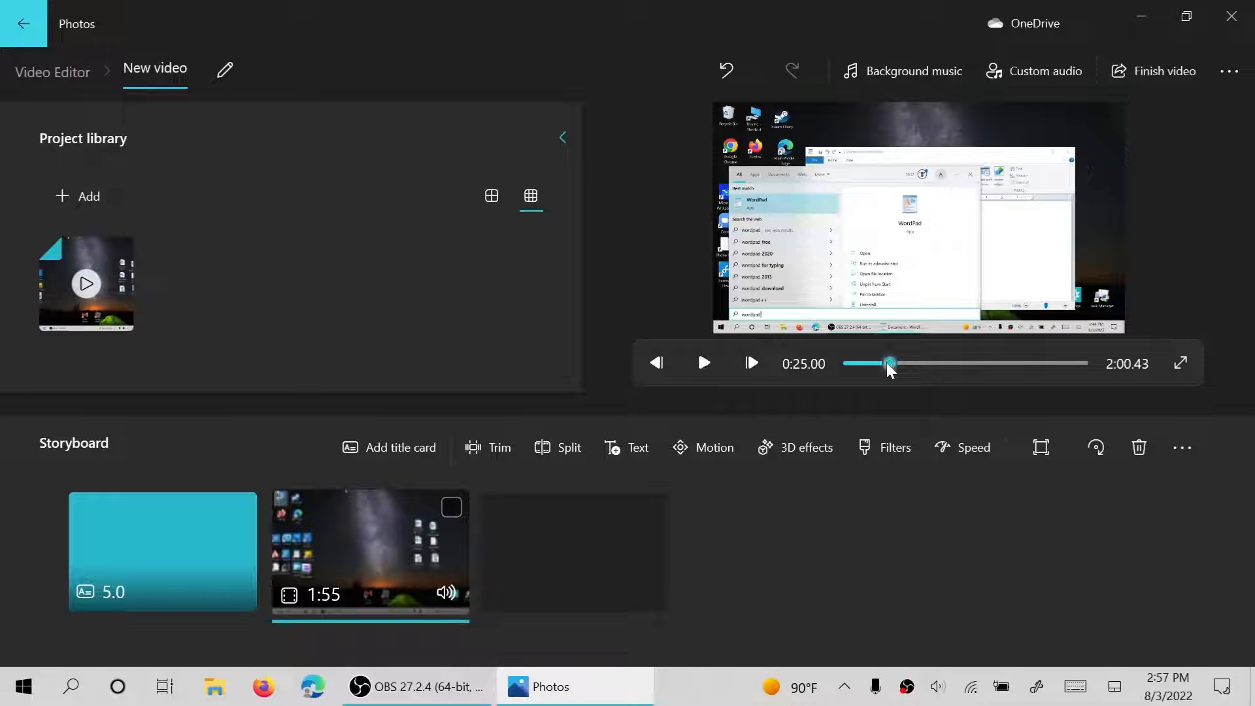
pyautogui.moveTo(890, 368); pyautogui.dragTo(880, 365)
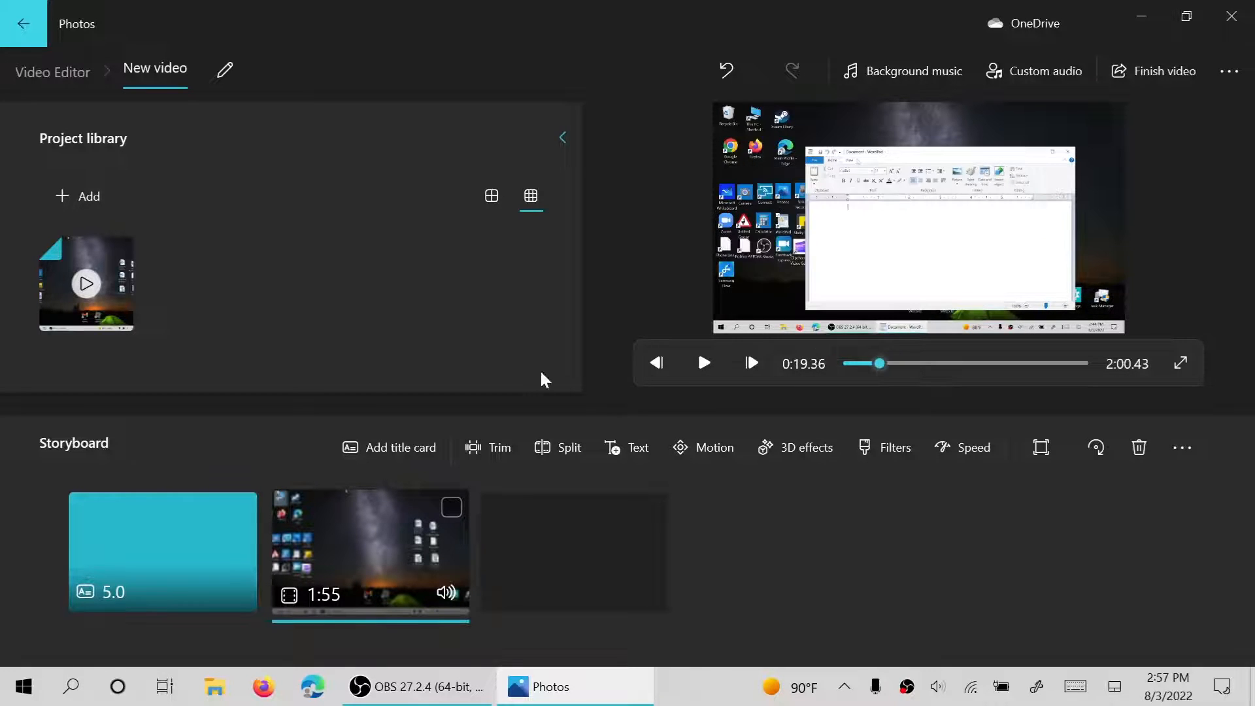
pyautogui.click(705, 363)
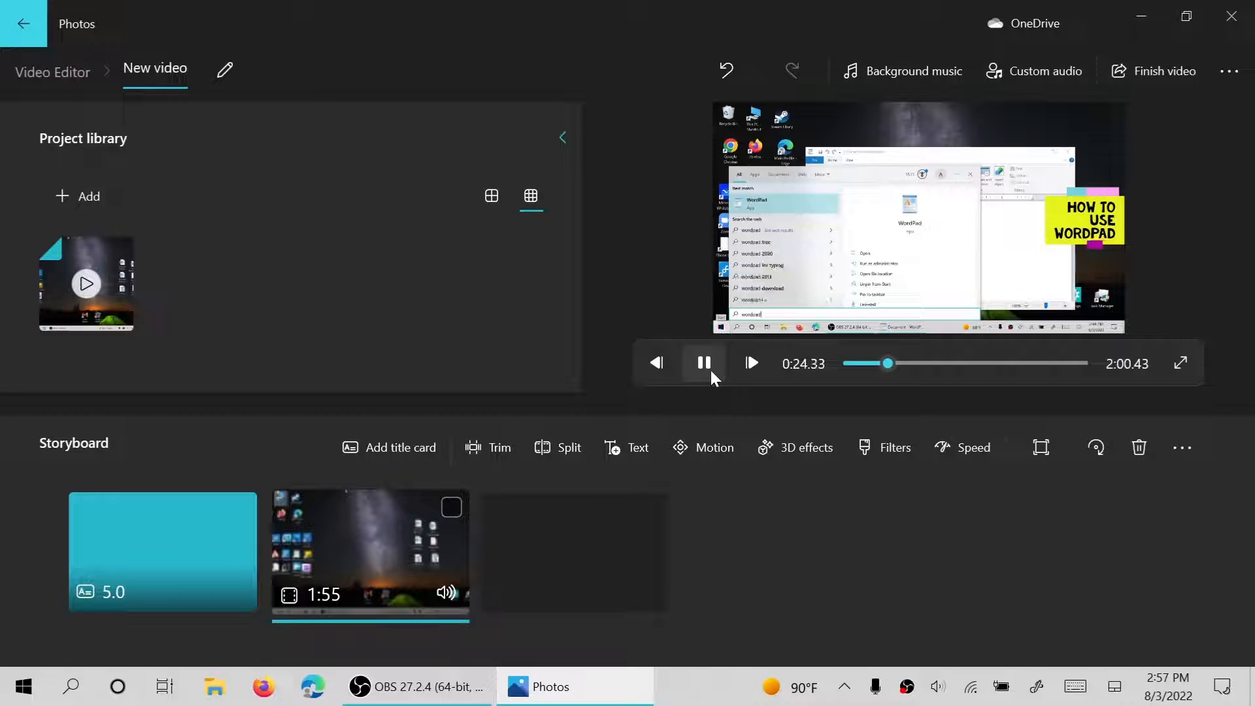
pyautogui.moveTo(895, 362); pyautogui.dragTo(911, 365)
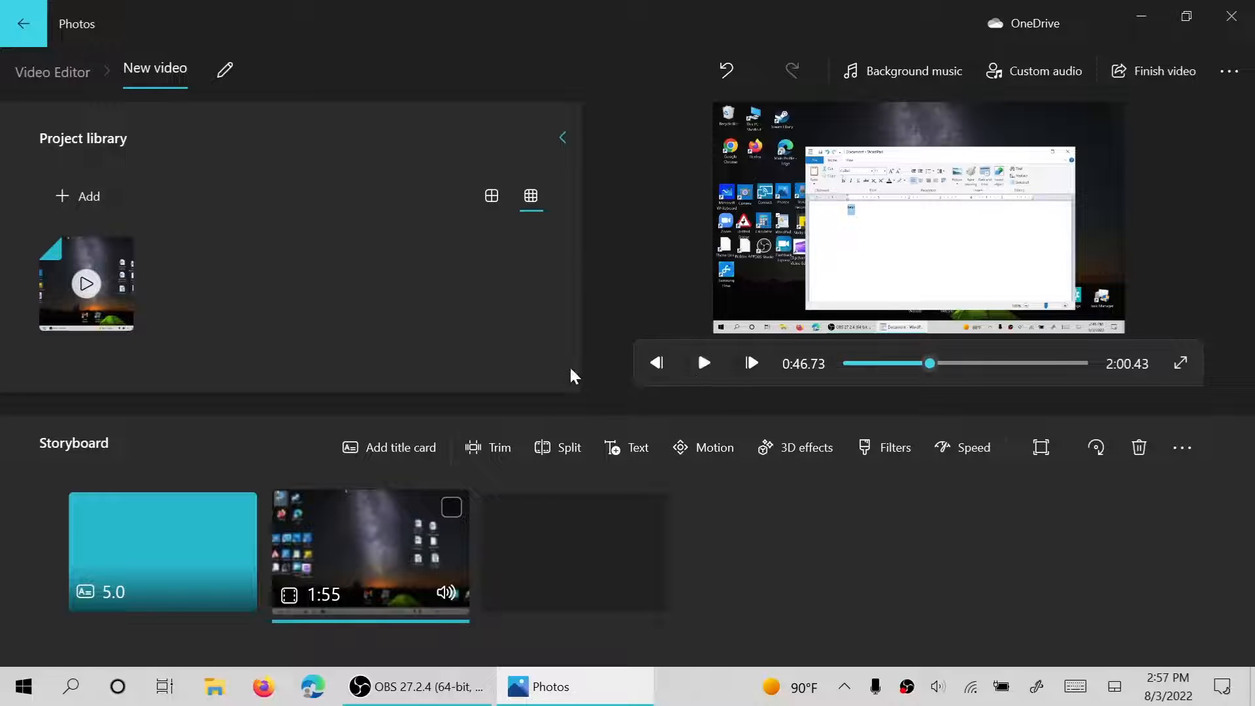
pyautogui.click(628, 447)
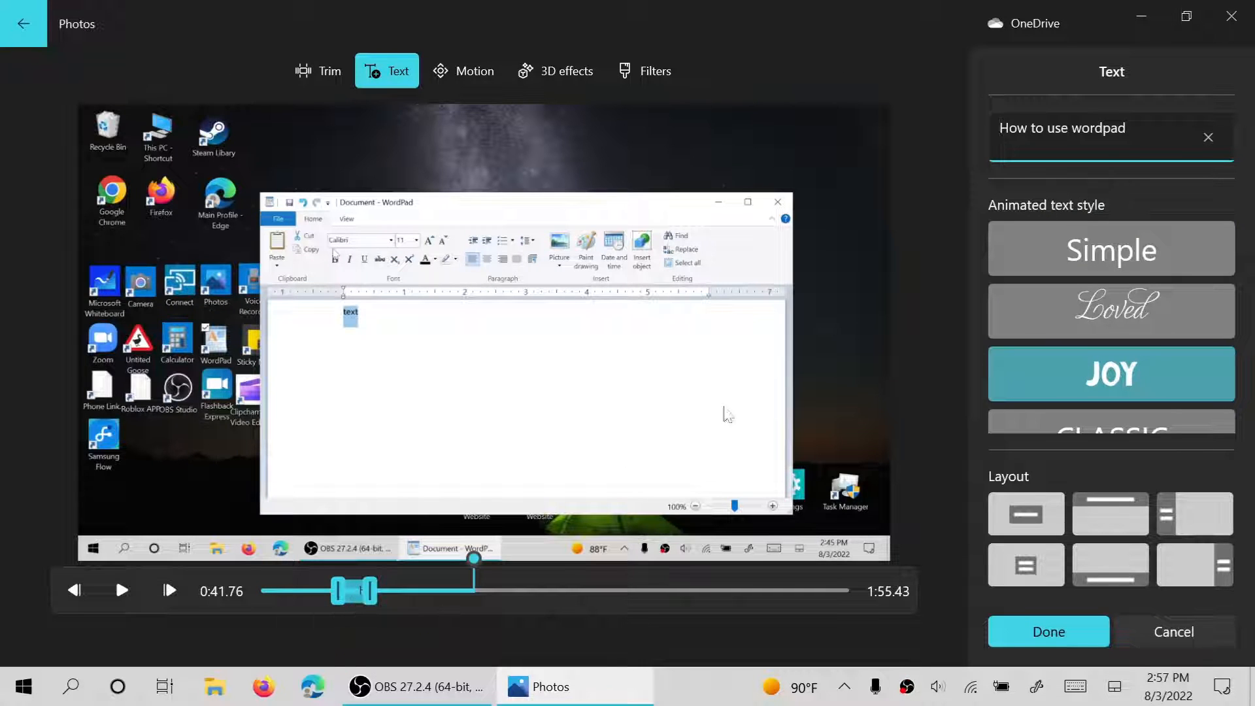
pyautogui.click(1042, 630)
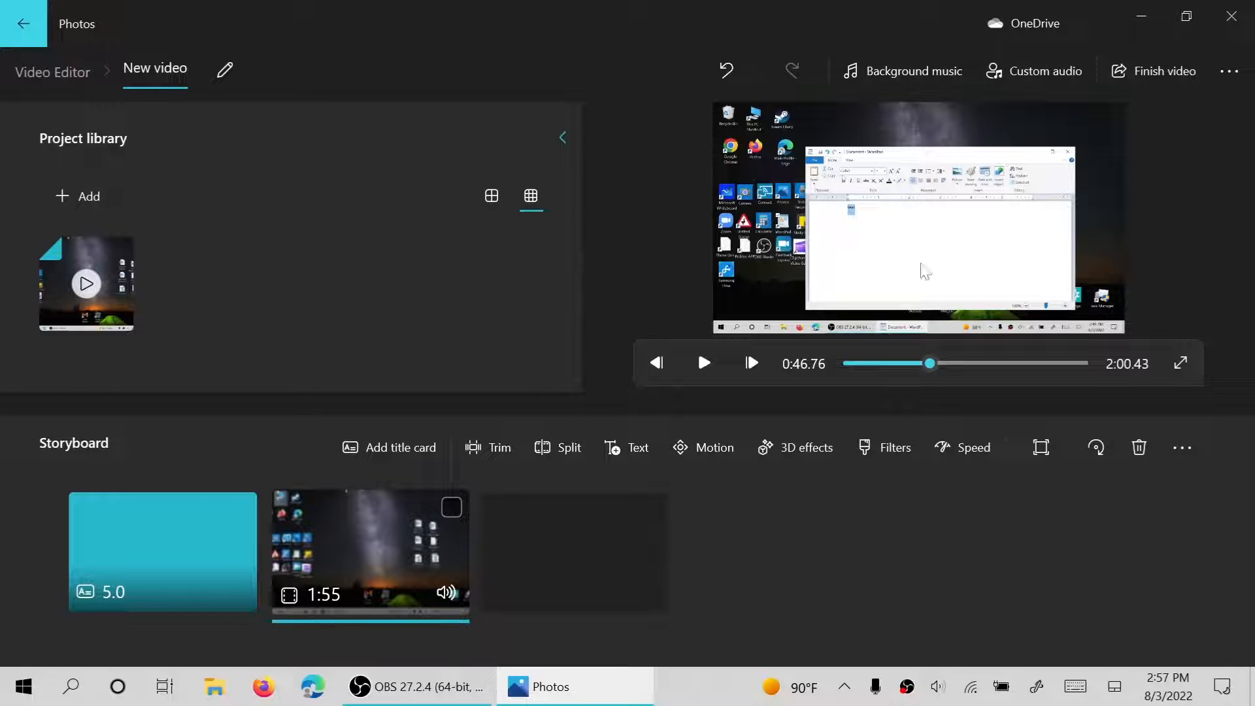
pyautogui.click(553, 450)
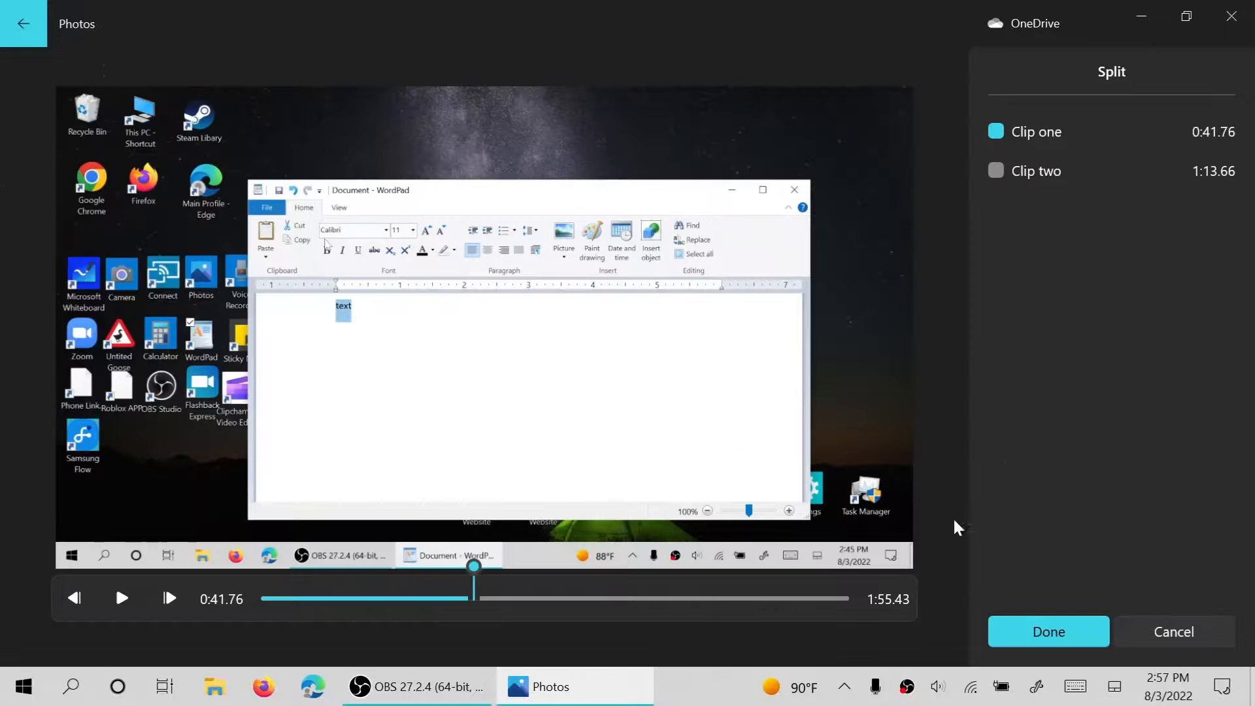
pyautogui.click(1157, 632)
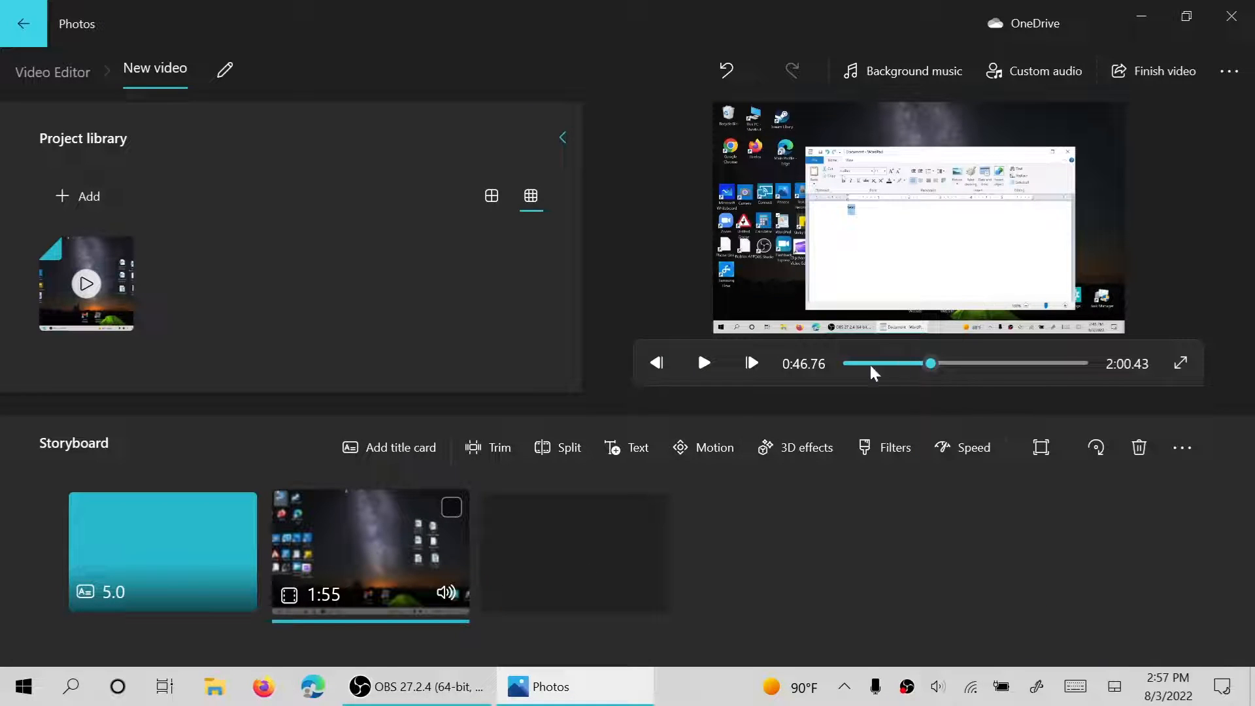
# Step: Split the desktop recording clip in two at 0:41.76, where the word "text" is selected in WordPad
pyautogui.click(555, 442)
pyautogui.click(1078, 639)
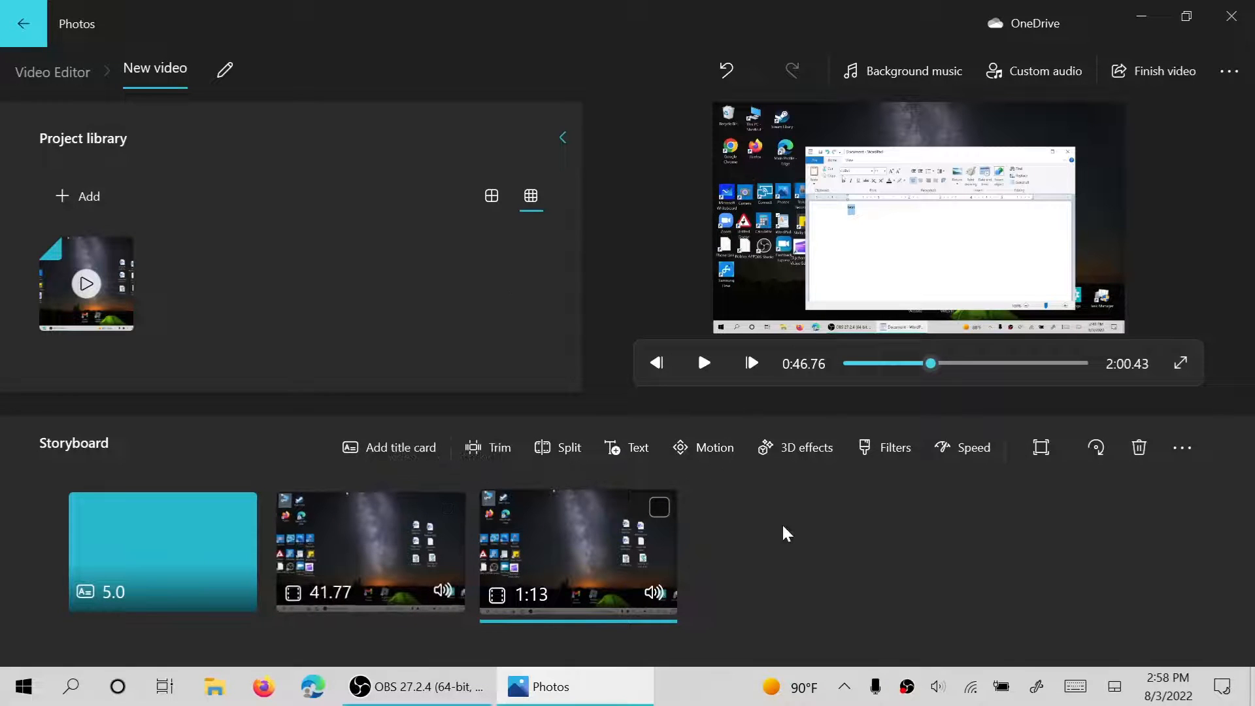
# Step: Add a Joy-style text overlay reading "Bold, and other features in wordpad" to the last clip and apply it
pyautogui.click(615, 447)
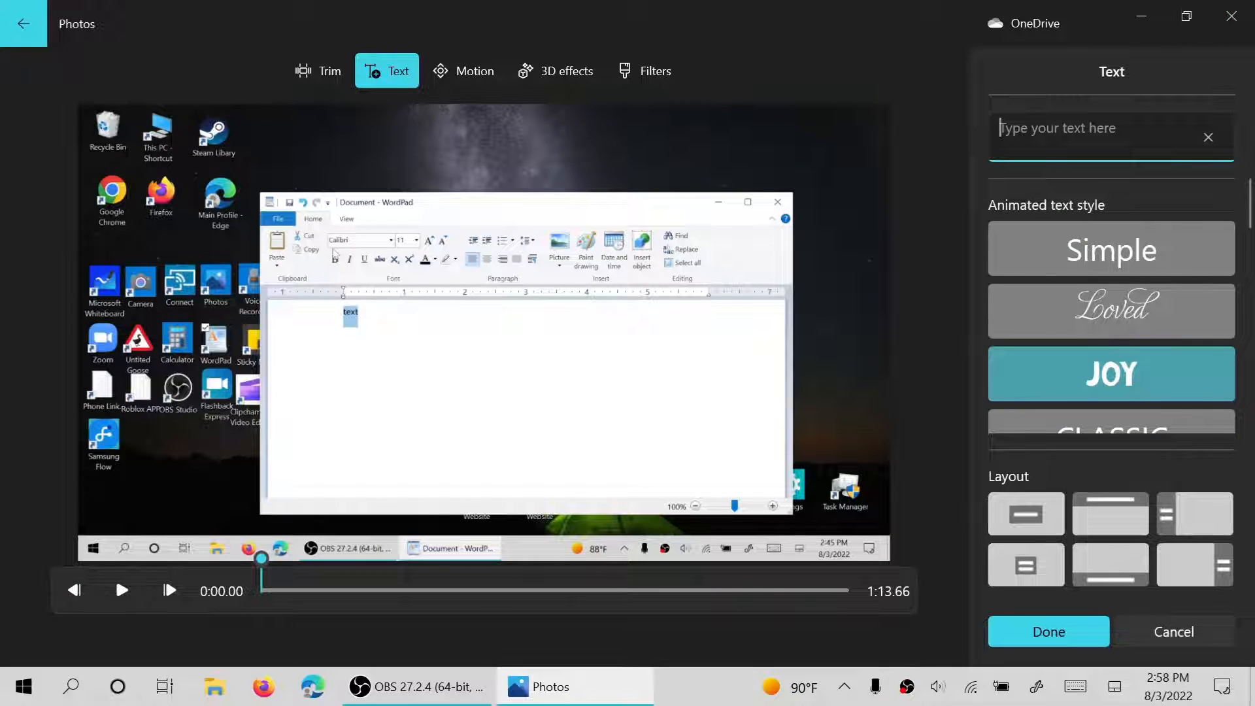
pyautogui.write('Bold')
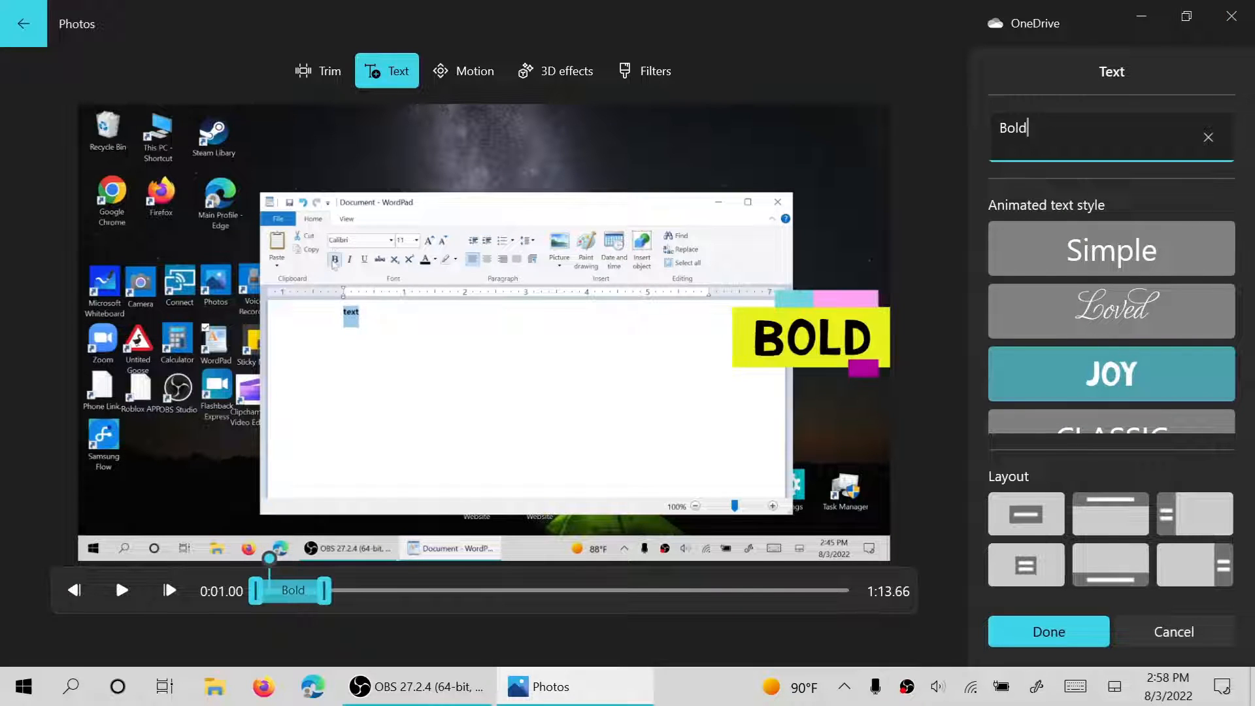
pyautogui.write(', and ')
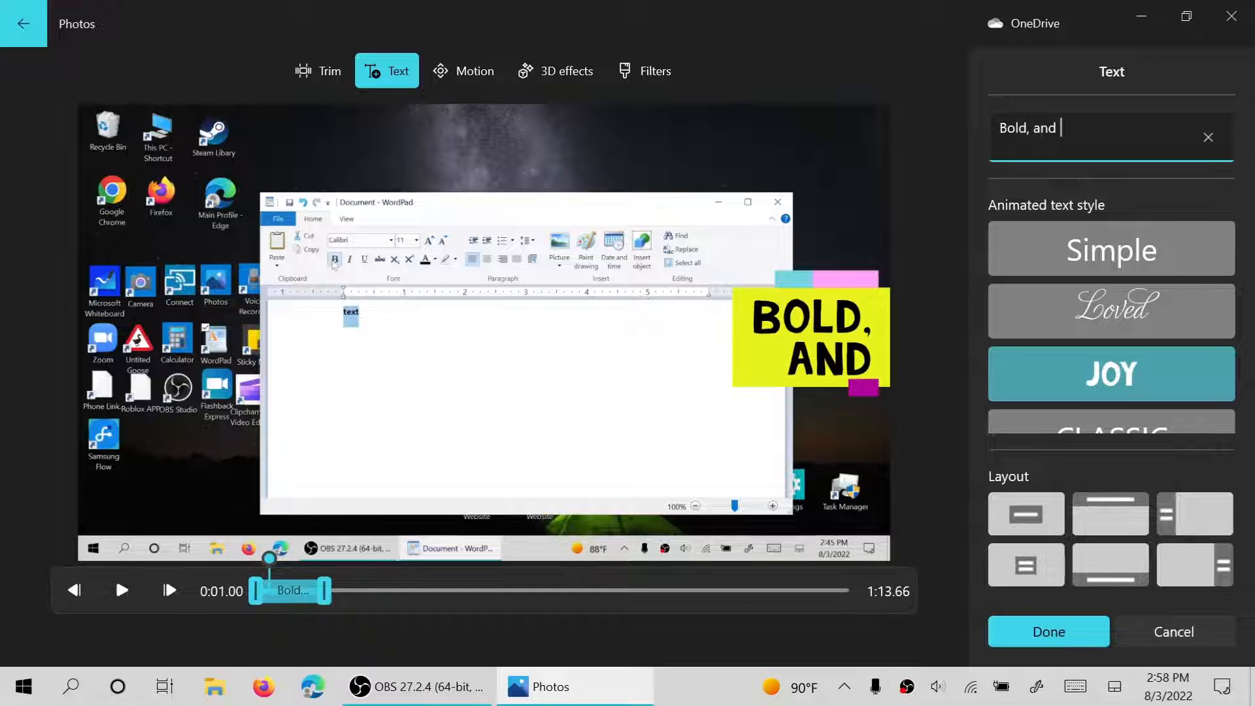
pyautogui.write('o')
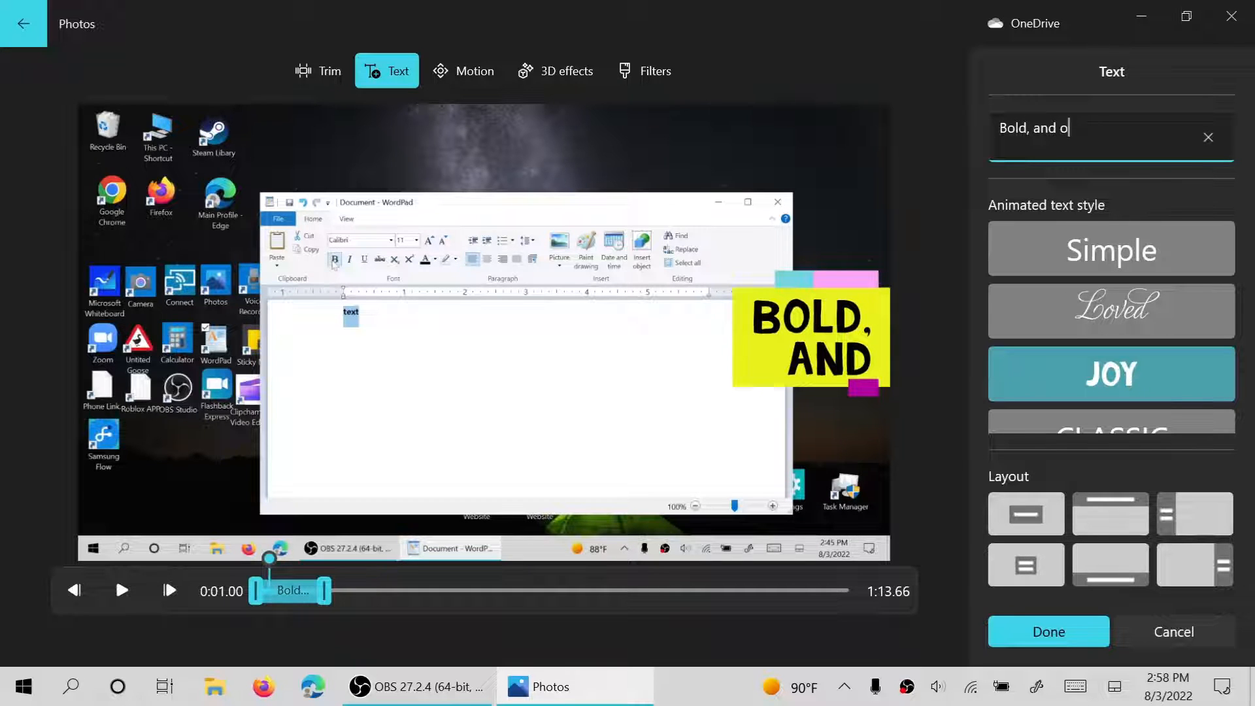
pyautogui.write('ther s')
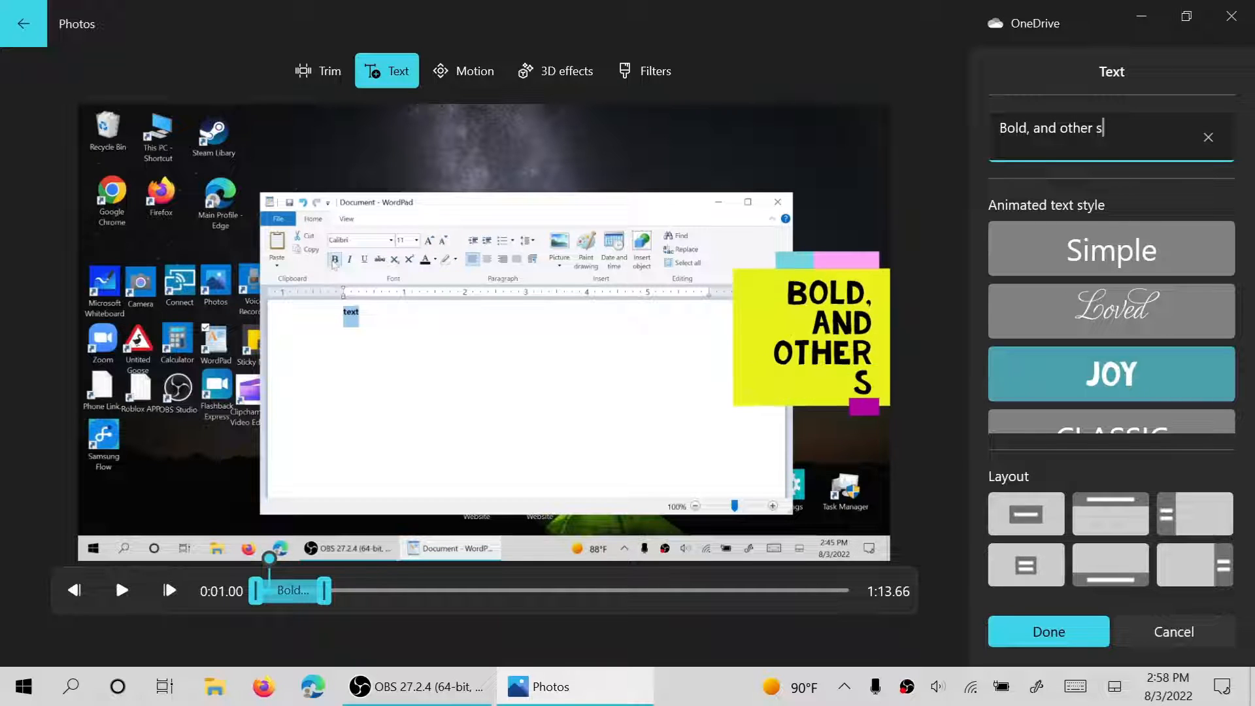
pyautogui.press('BackSpace')
pyautogui.write('featu')
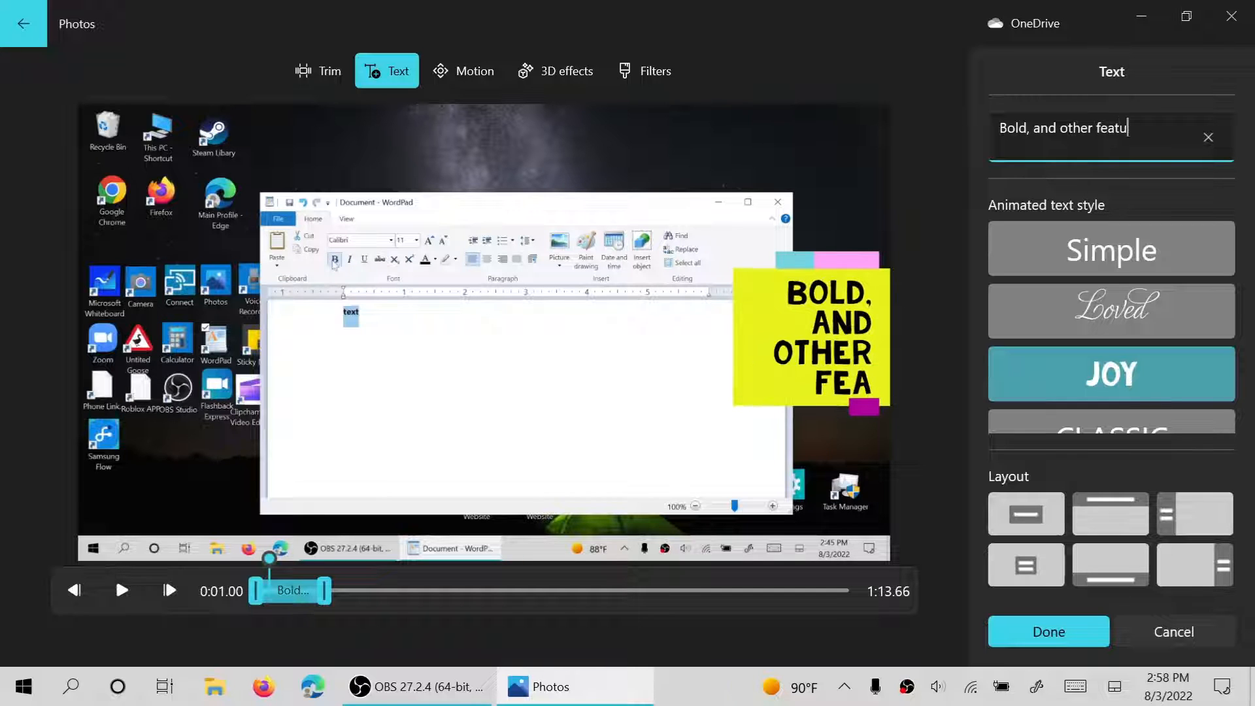
pyautogui.write('res in wordpad')
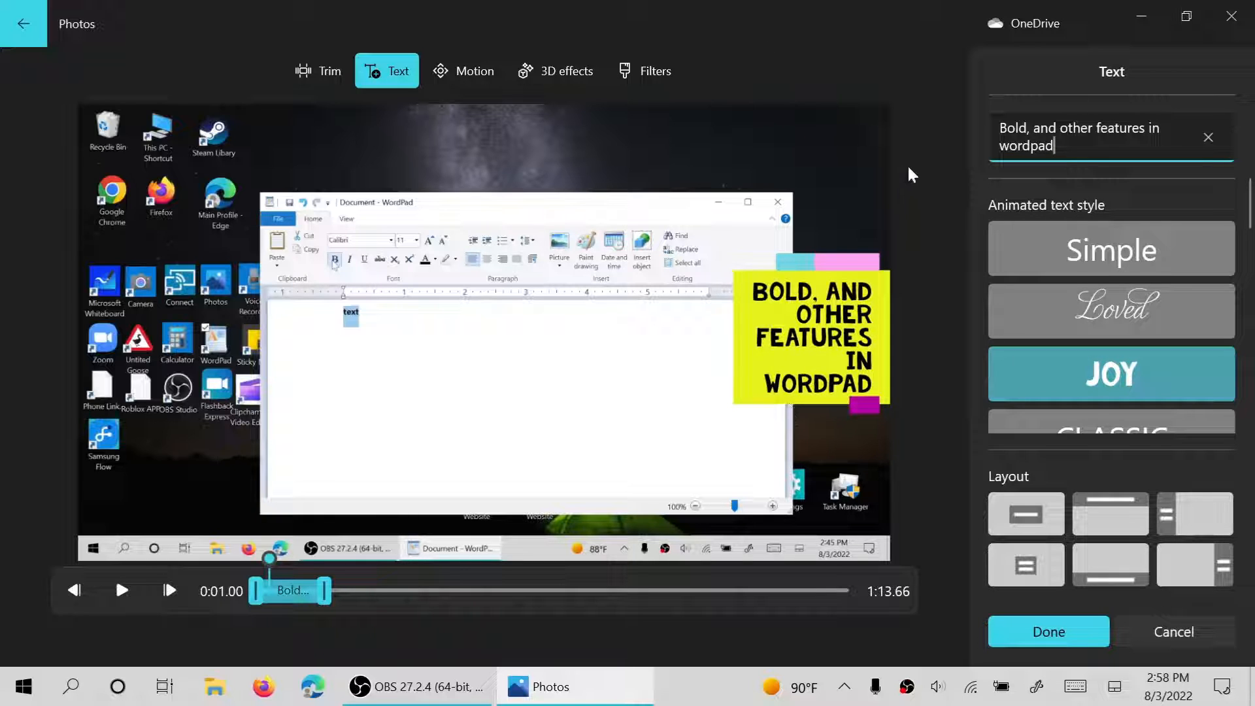
pyautogui.click(808, 277)
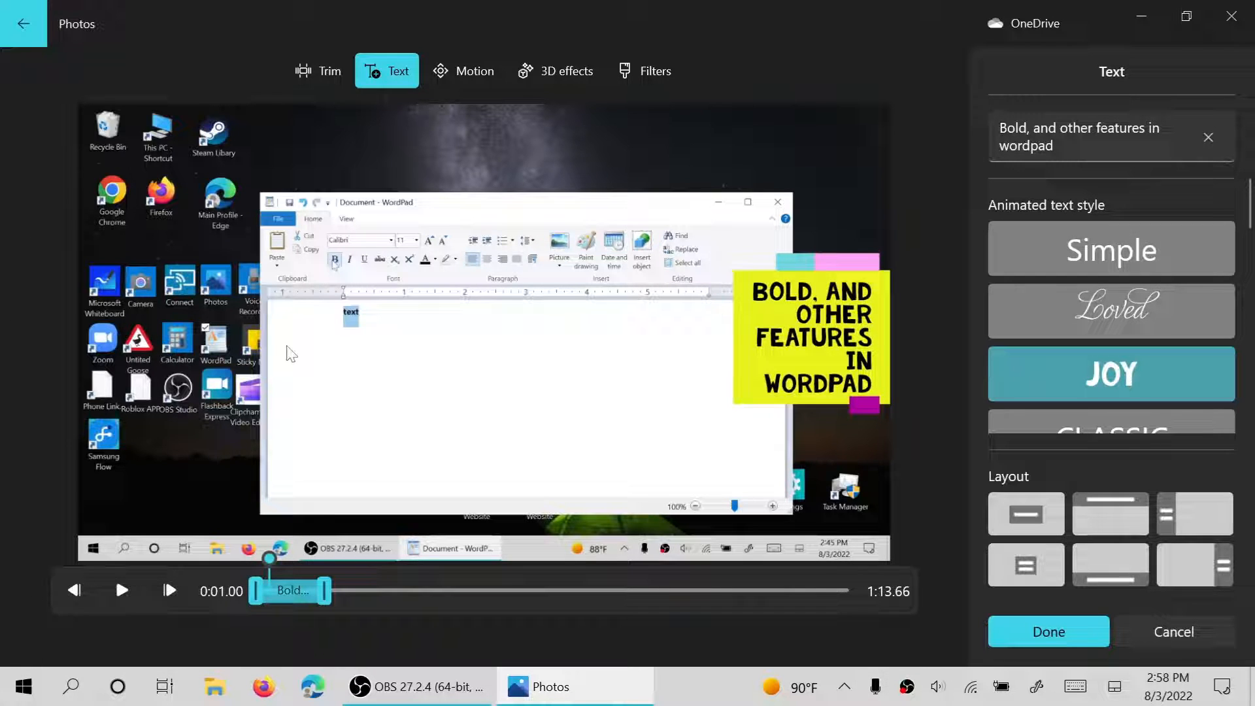
pyautogui.click(1076, 629)
# Step: Play back the project through the WordPad formatting section and pause at 1:11.26
pyautogui.click(693, 364)
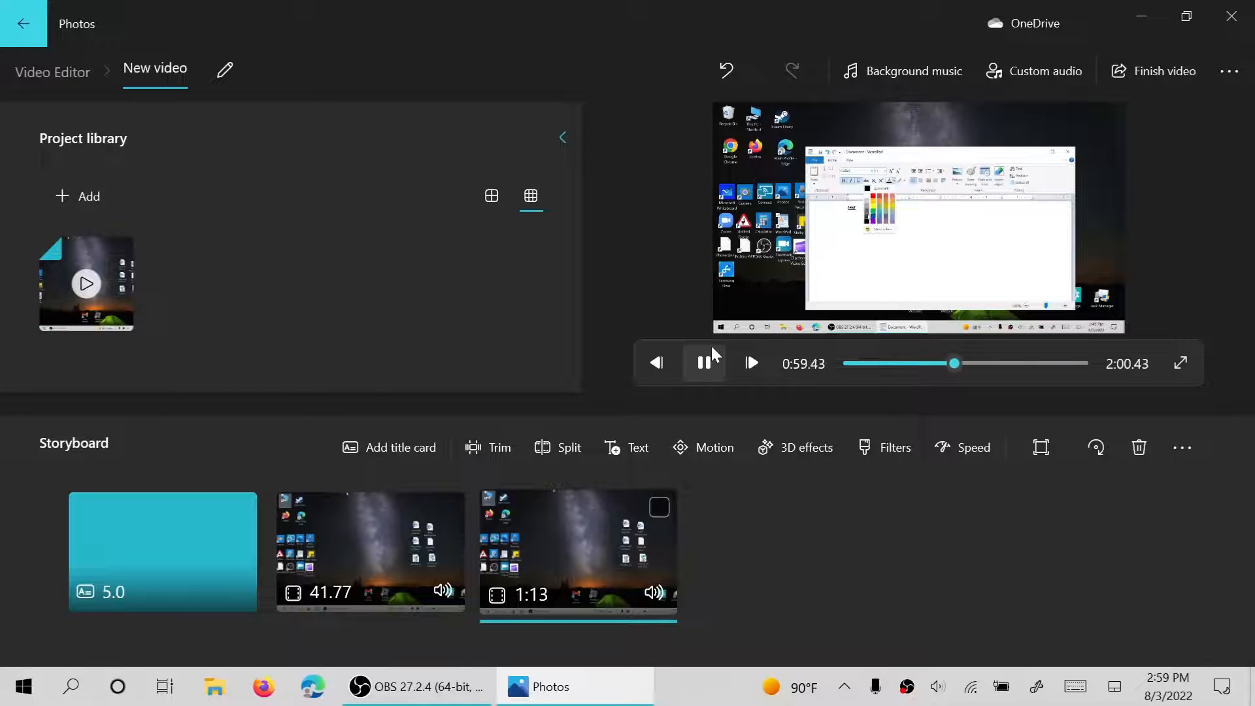
pyautogui.click(712, 349)
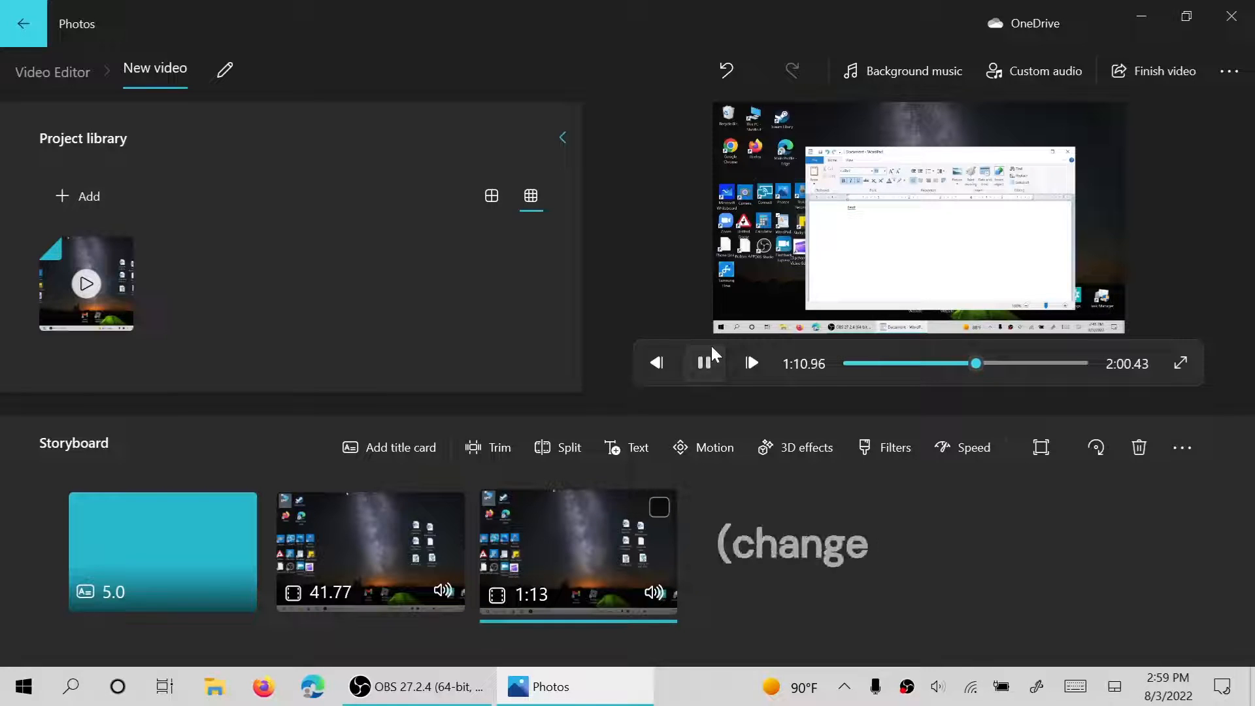
pyautogui.click(712, 349)
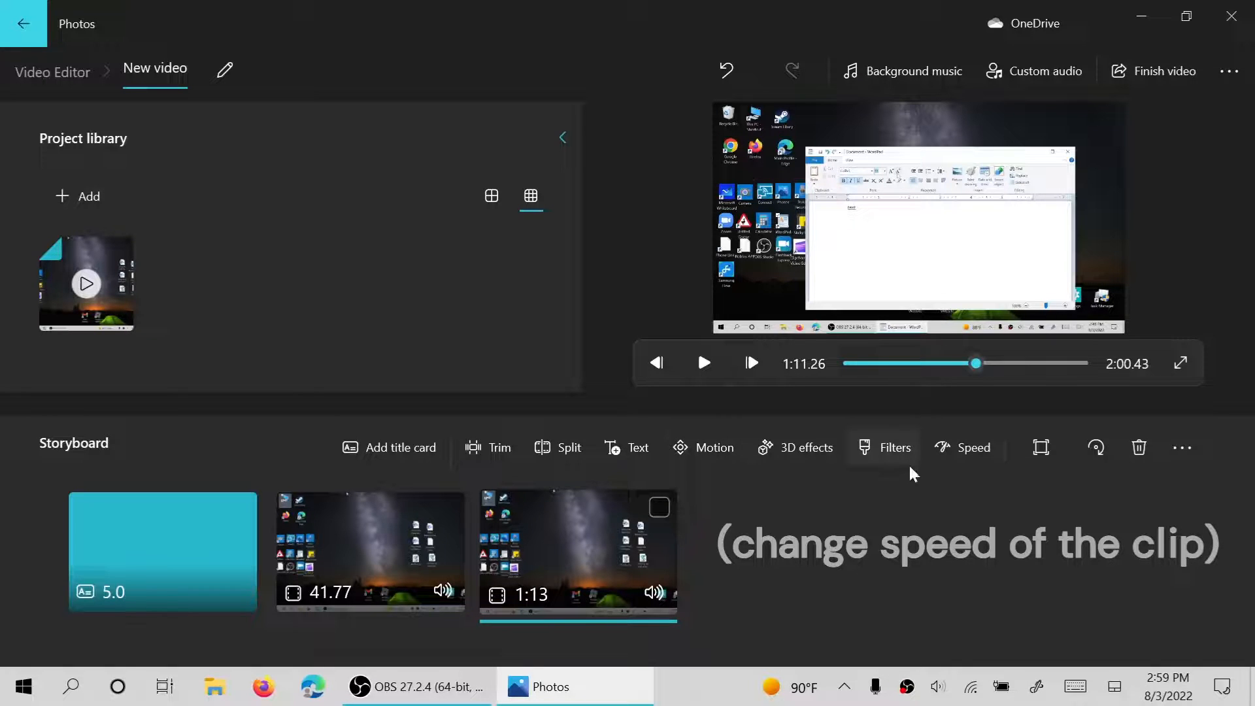
# Step: Examine the last clip's speed range and the available filters, then leave without applying any
pyautogui.click(961, 448)
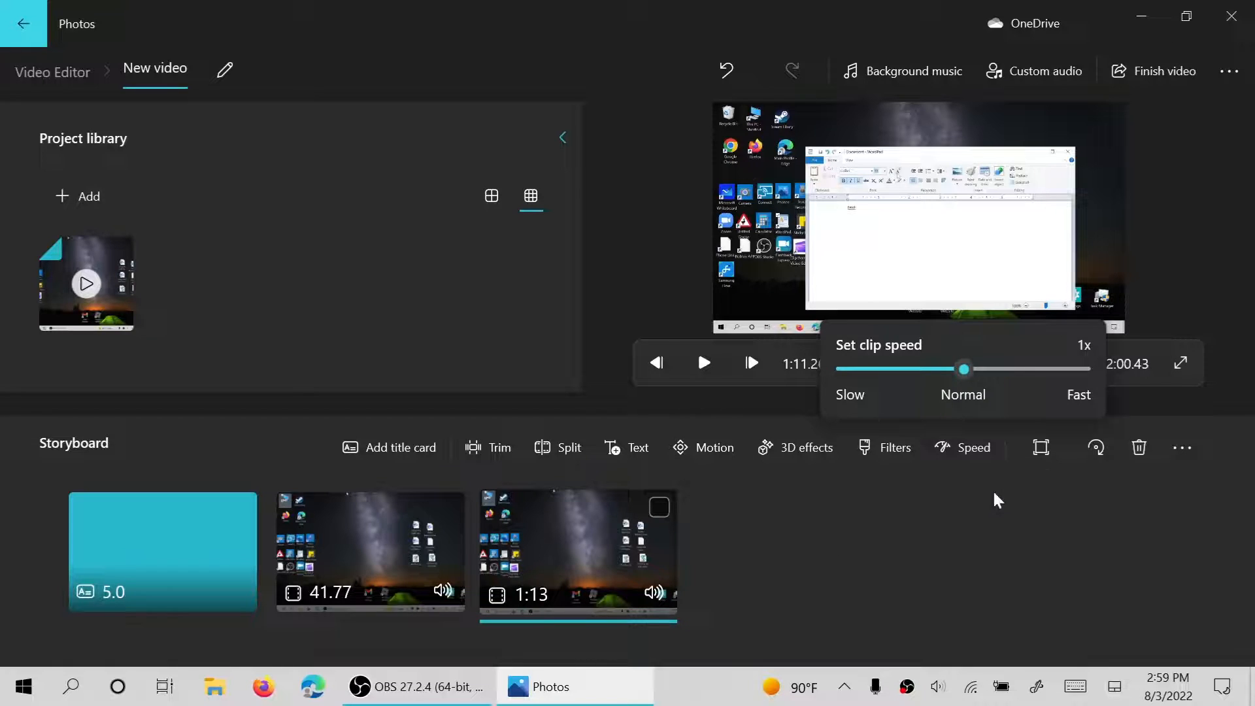
pyautogui.click(1013, 501)
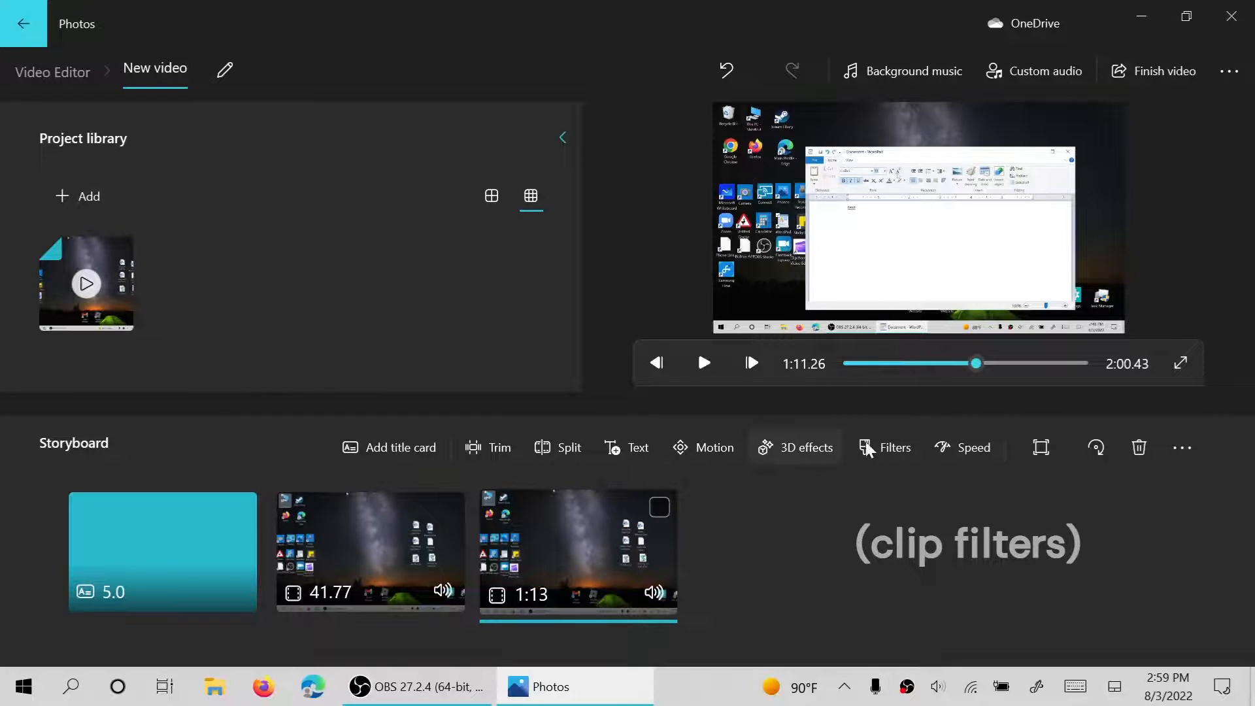
pyautogui.click(867, 457)
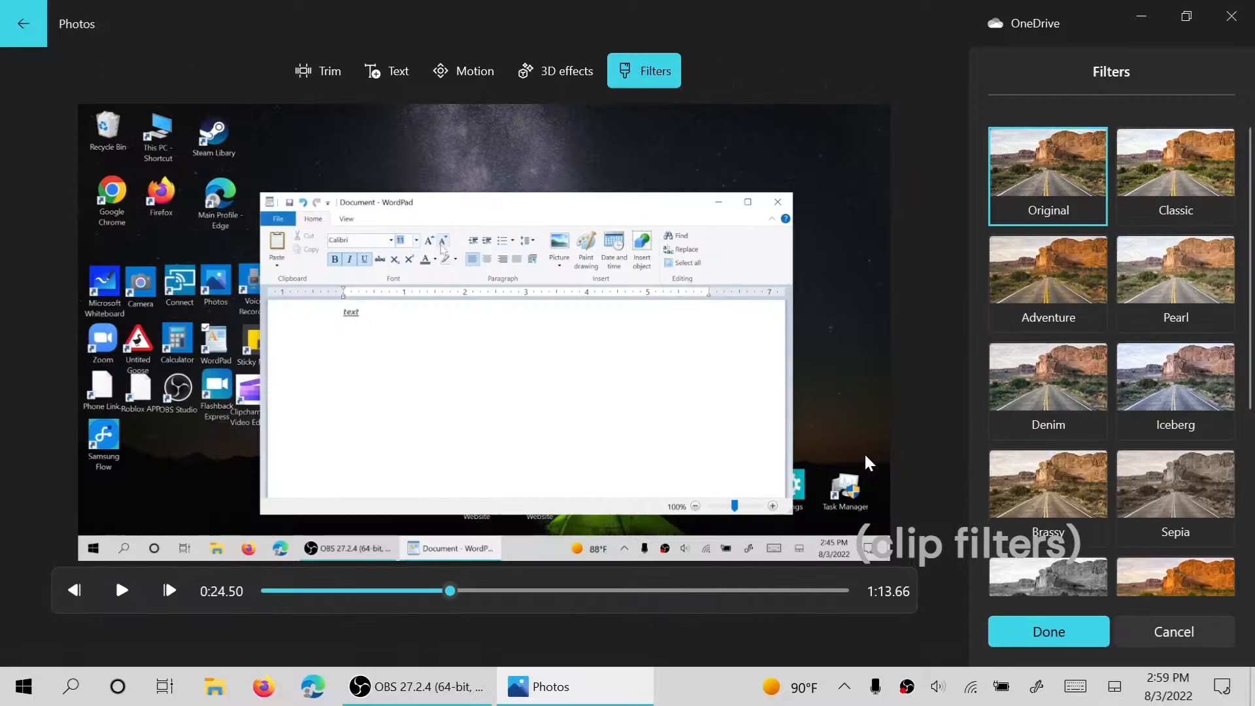
pyautogui.click(1150, 636)
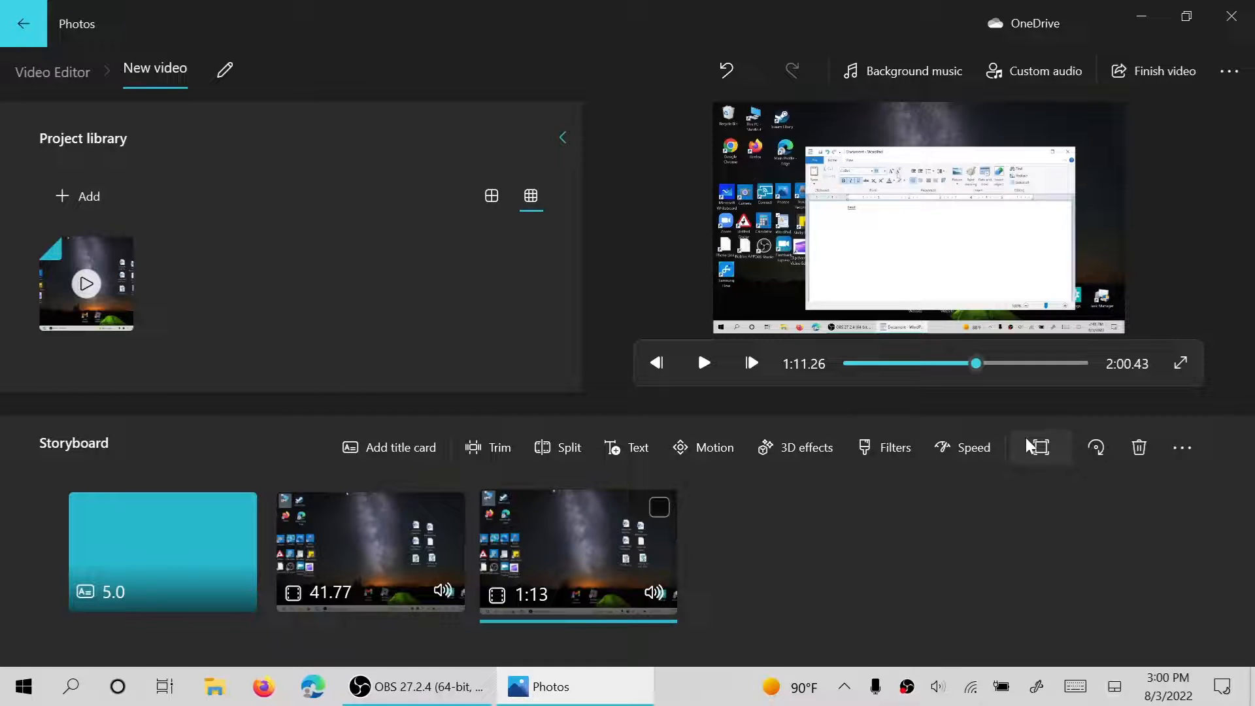
# Step: Rotate the last clip through four quarter turns until it is upright again
pyautogui.click(1096, 450)
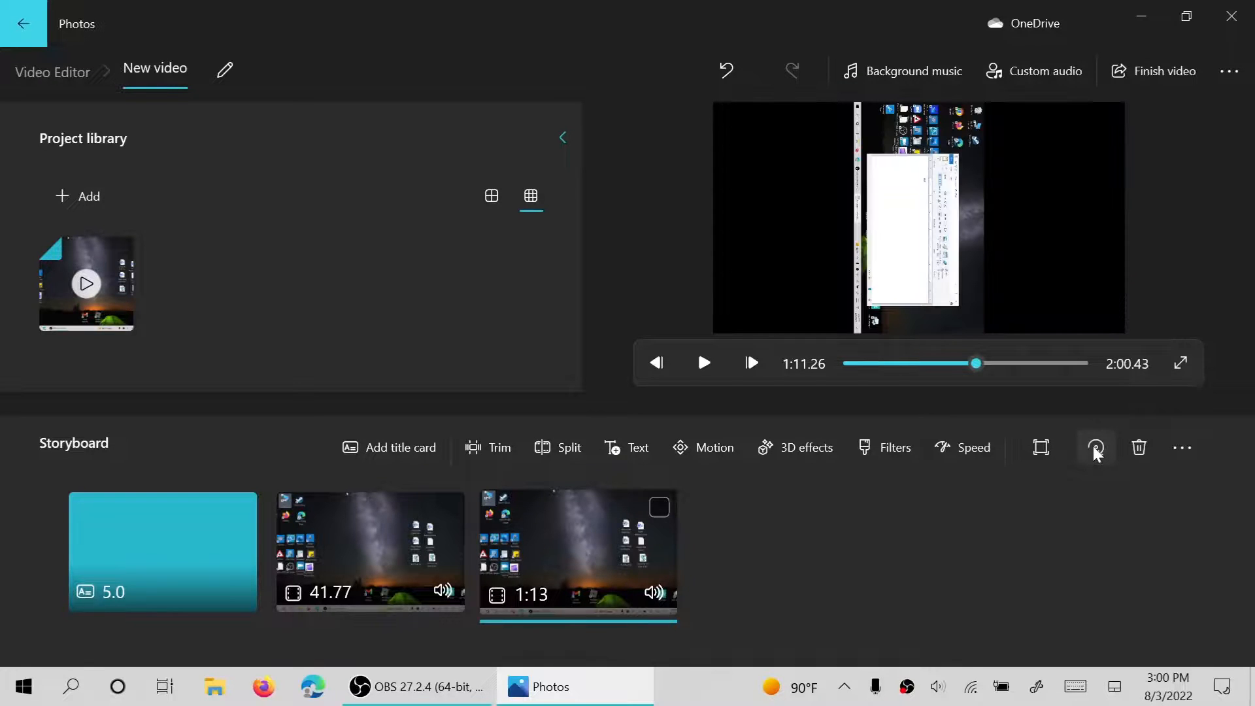
pyautogui.click(1096, 450)
pyautogui.click(1096, 451)
pyautogui.click(1096, 451)
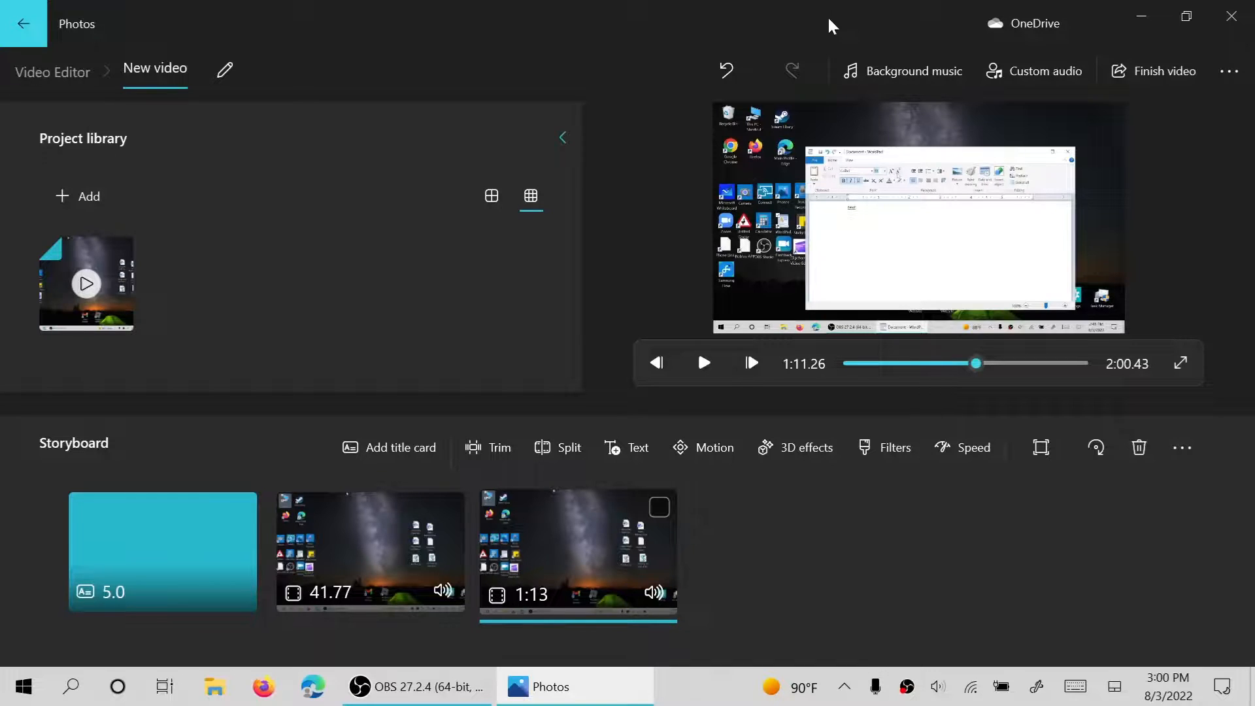
# Step: Play the project on to 1:30.10, where the Save As dialog shows the Downloads folder
pyautogui.click(1176, 449)
pyautogui.click(925, 383)
pyautogui.click(693, 367)
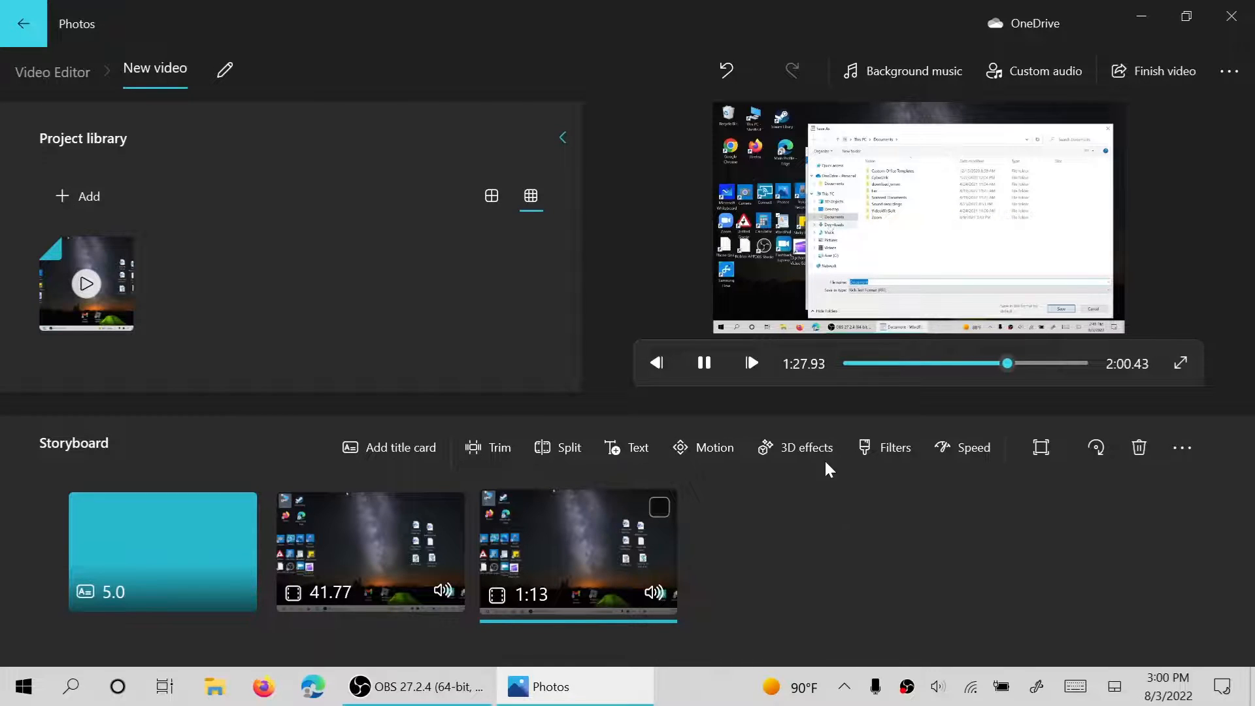
pyautogui.click(716, 359)
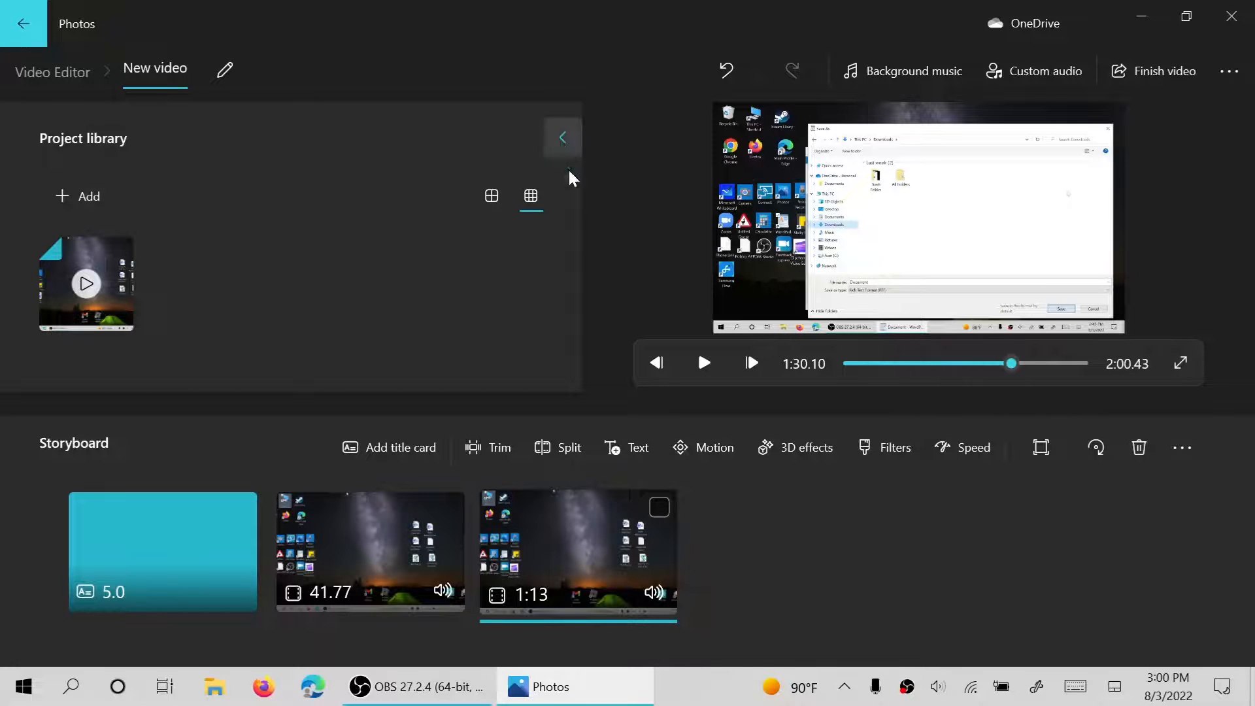
# Step: Split the last clip in two at 0:43.33, where the Save As dialog shows the Downloads folder
pyautogui.click(629, 456)
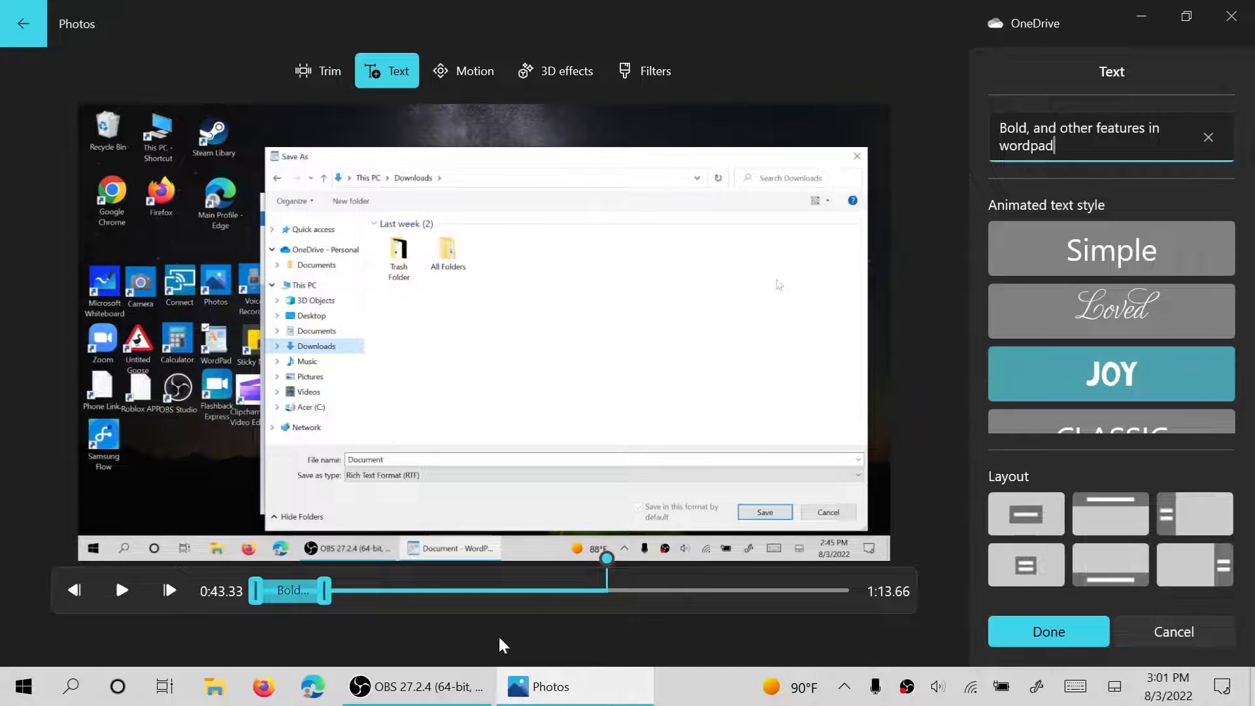
pyautogui.click(1039, 634)
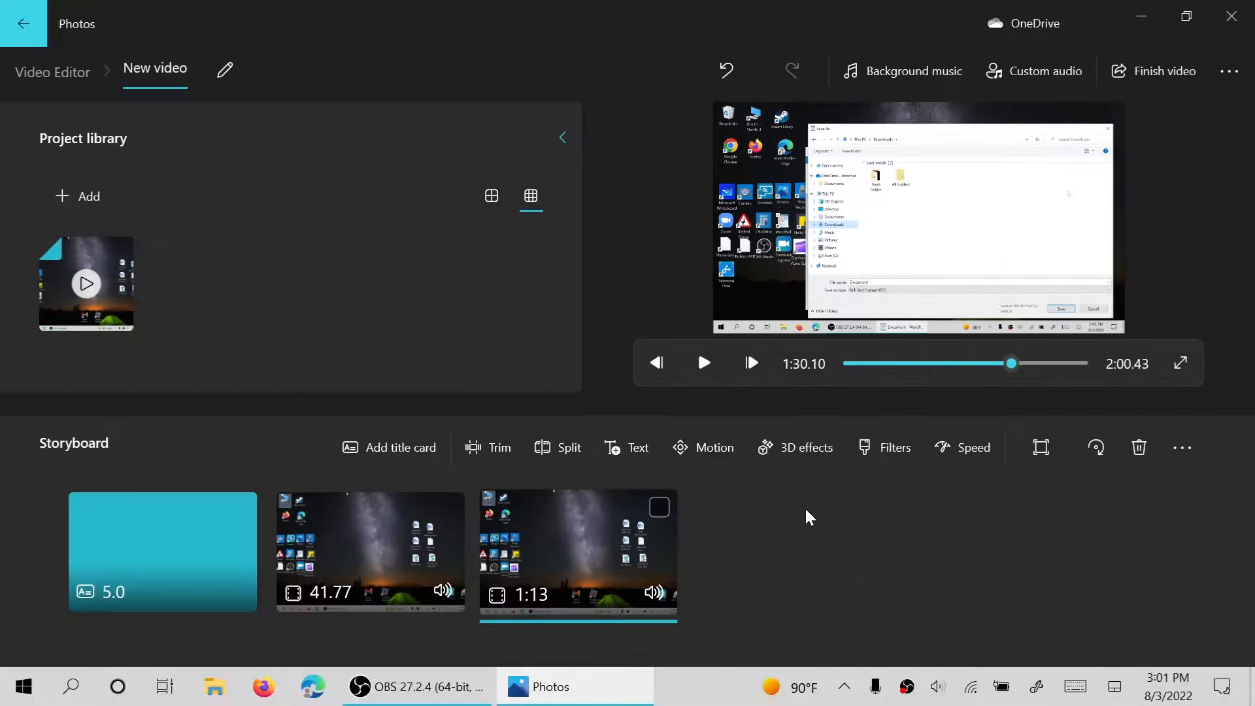
pyautogui.click(558, 447)
pyautogui.click(1010, 637)
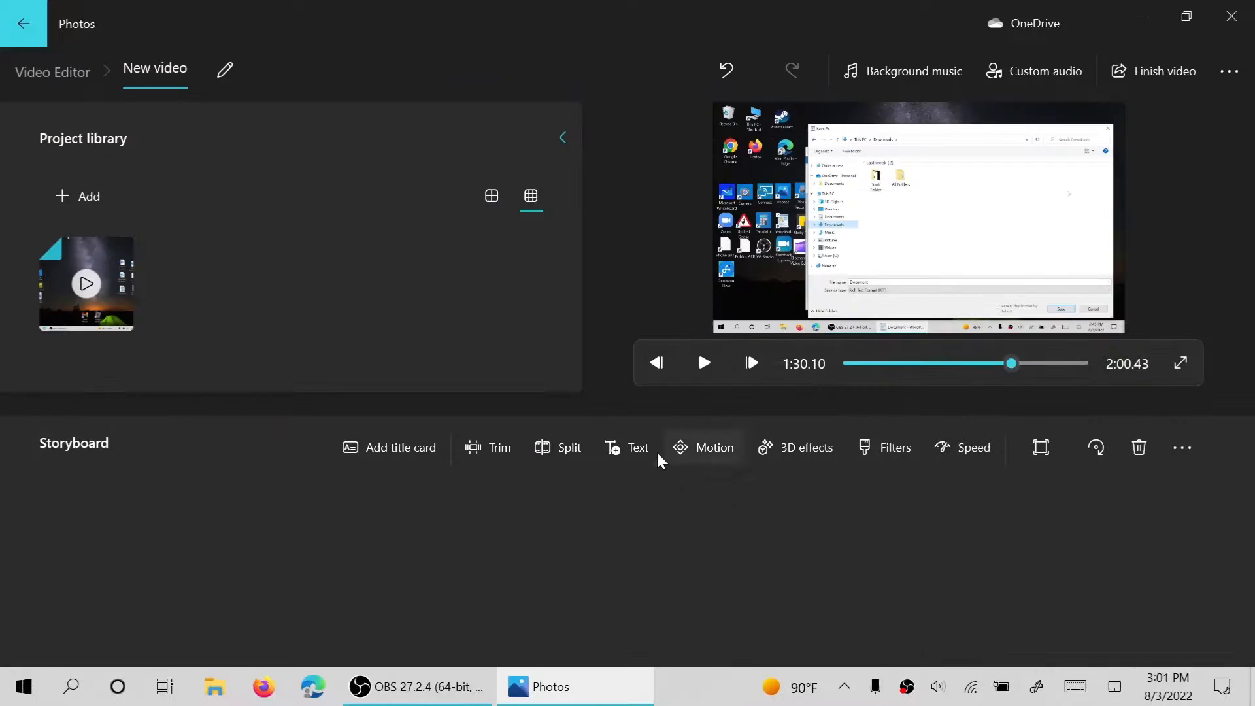
# Step: Add a Joy-style text overlay reading "saving the document to the pc" to the new last clip
pyautogui.click(641, 447)
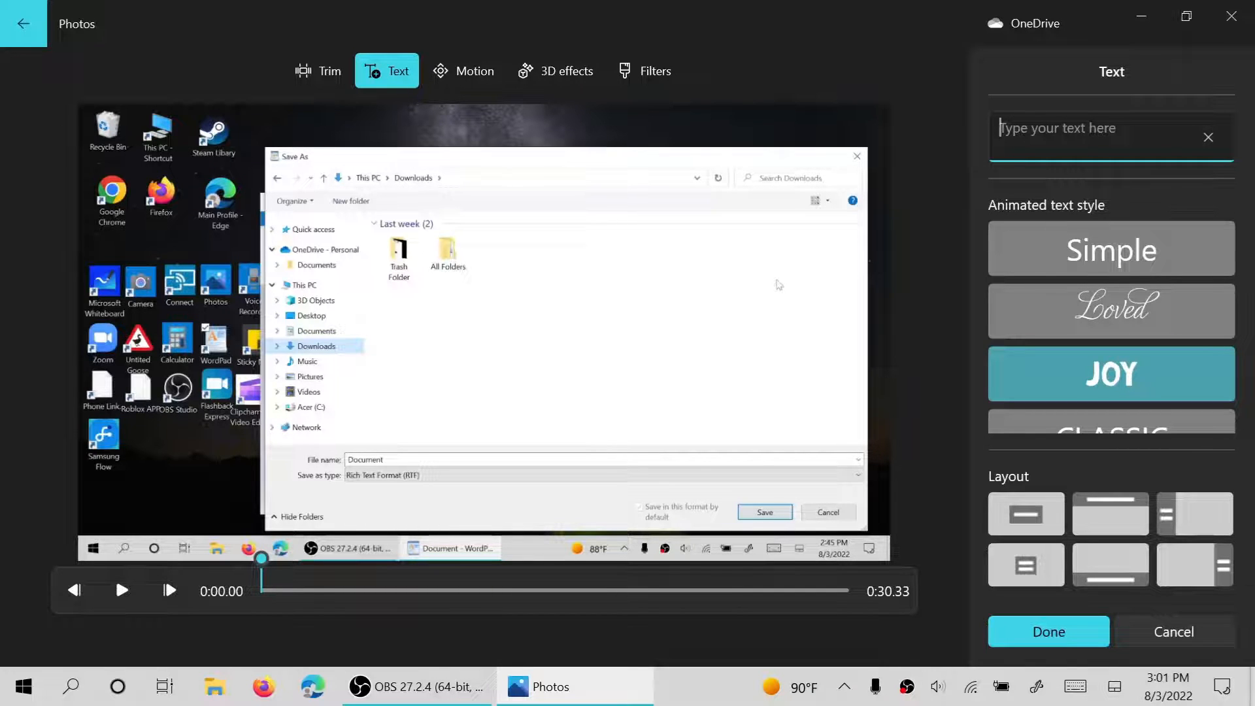
pyautogui.write('adding ')
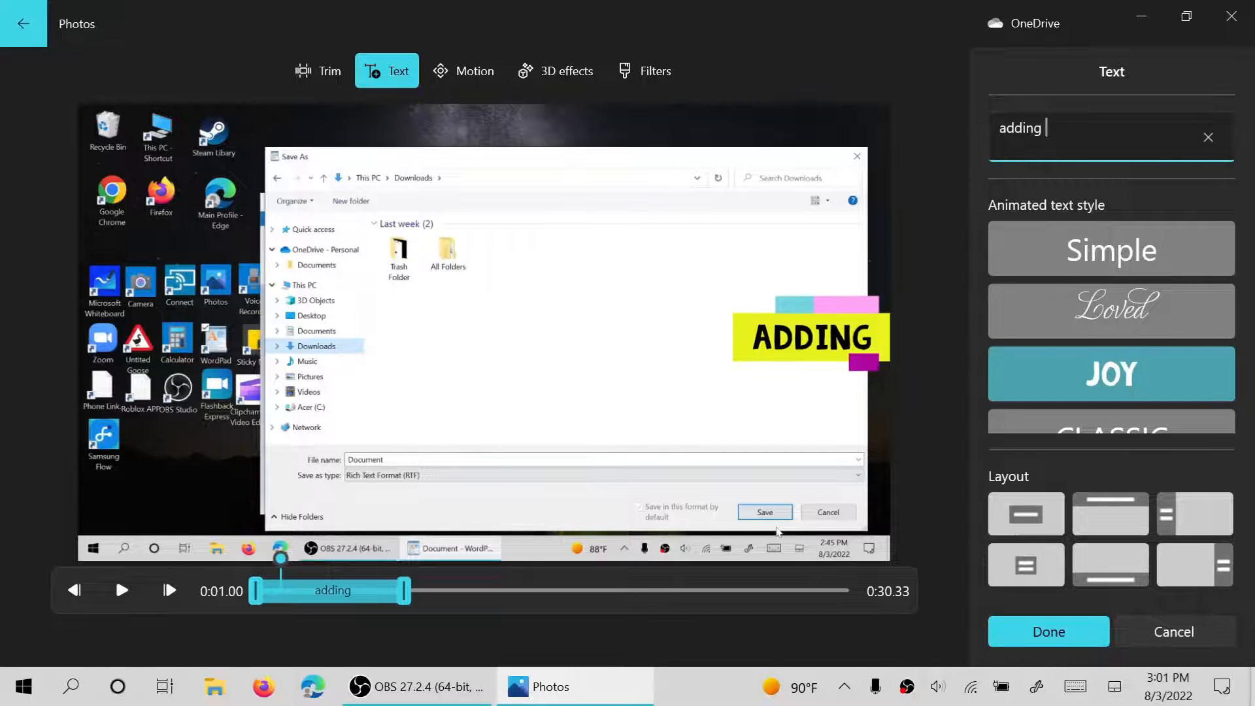
pyautogui.write('the doc')
pyautogui.press('BackSpace')
pyautogui.press('BackSpace')
pyautogui.press('BackSpace')
pyautogui.press('BackSpace')
pyautogui.press('BackSpace')
pyautogui.press('BackSpace')
pyautogui.press('BackSpace')
pyautogui.press('BackSpace')
pyautogui.press('BackSpace')
pyautogui.press('BackSpace')
pyautogui.press('BackSpace')
pyautogui.press('BackSpace')
pyautogui.press('BackSpace')
pyautogui.press('BackSpace')
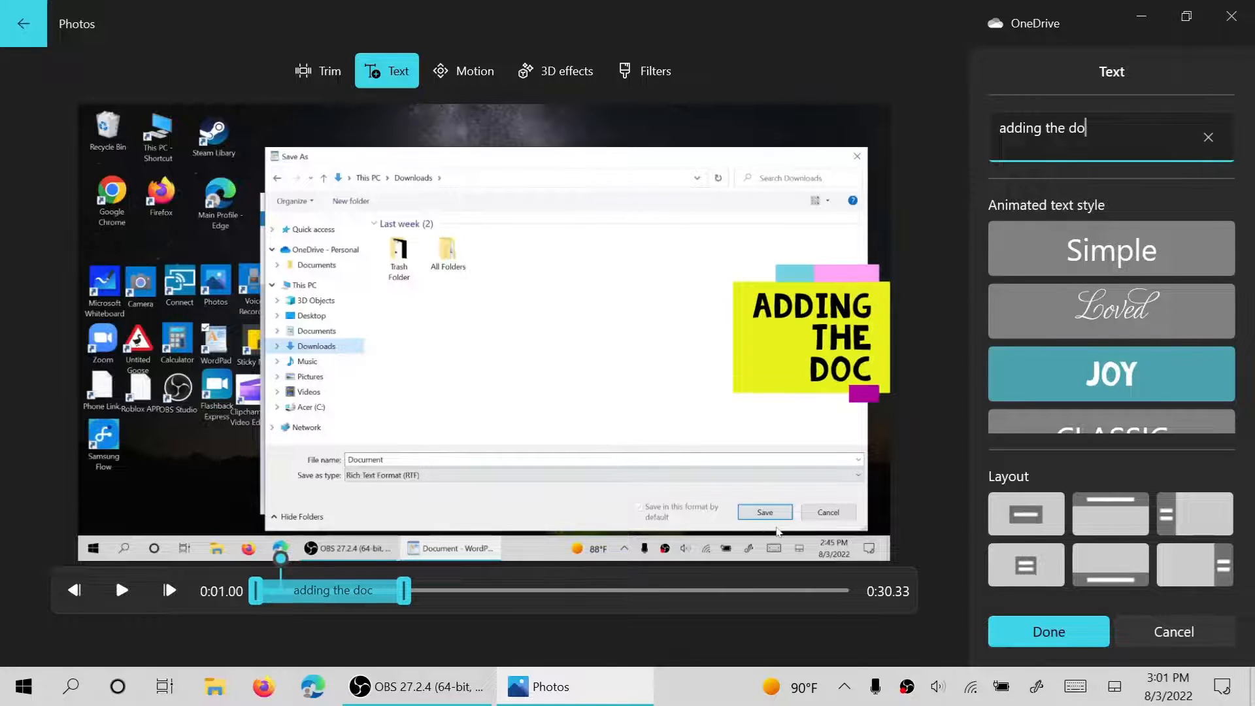
pyautogui.write('saving')
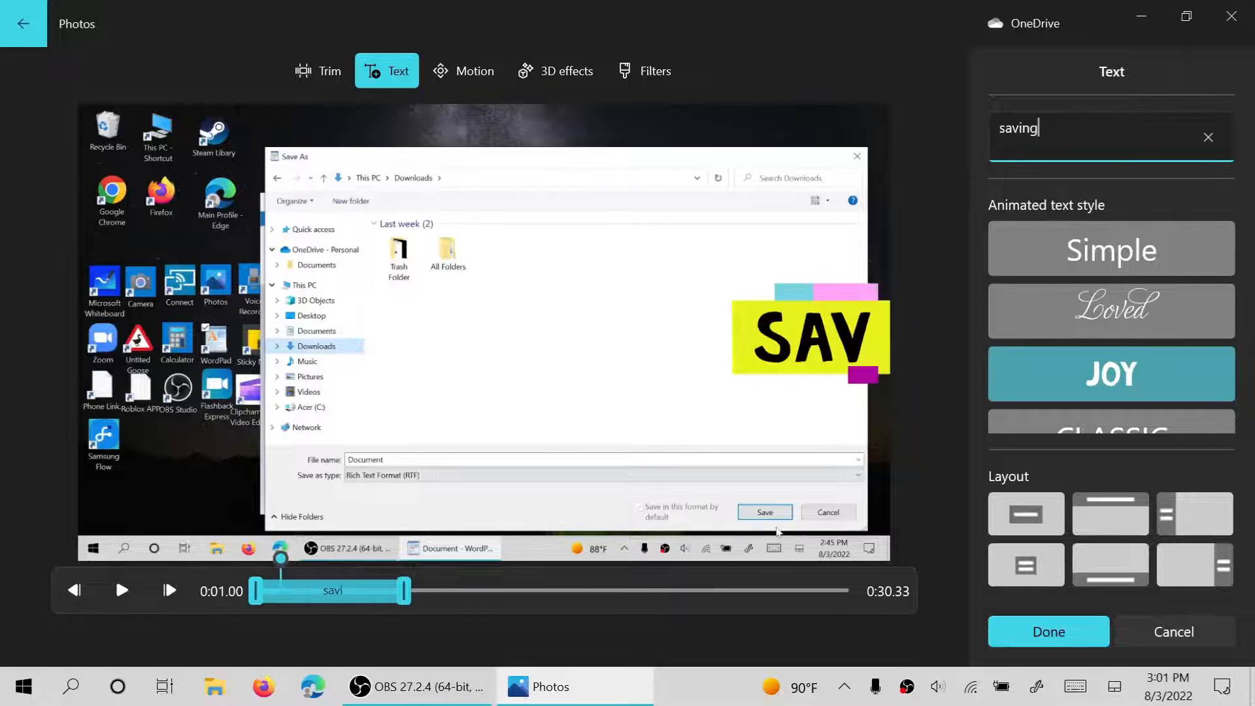
pyautogui.write(' the doc')
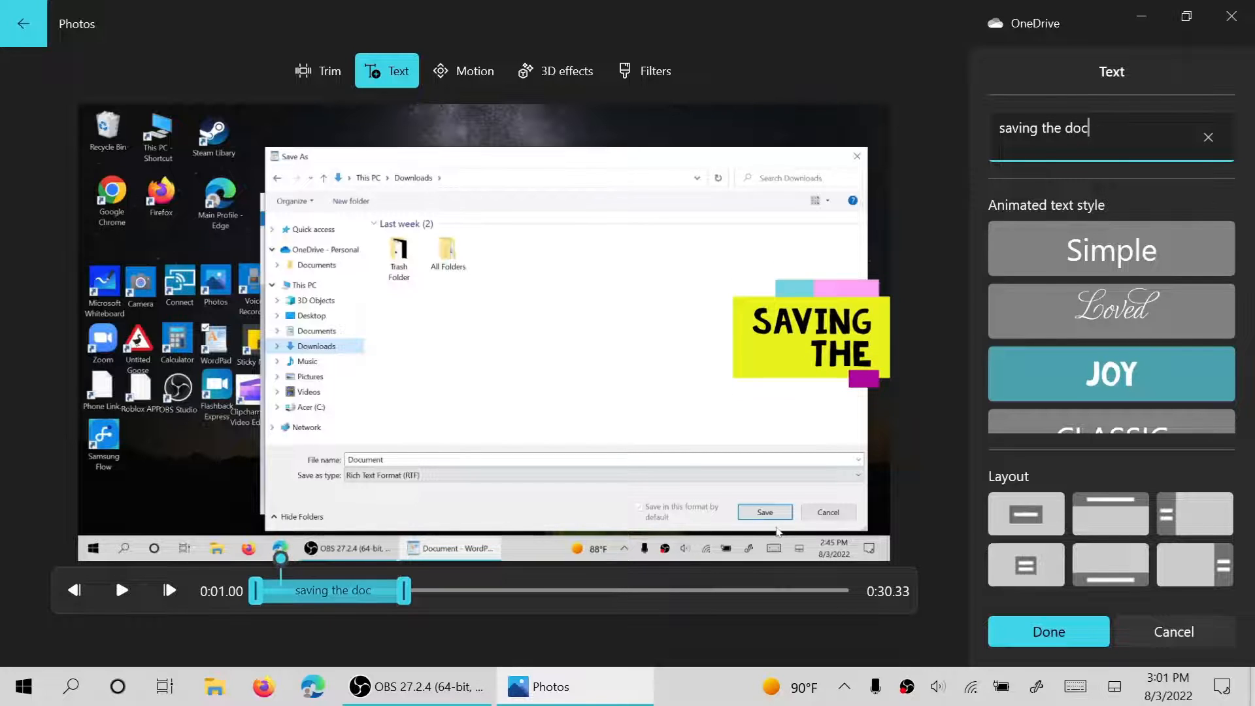
pyautogui.write('ument to the pc')
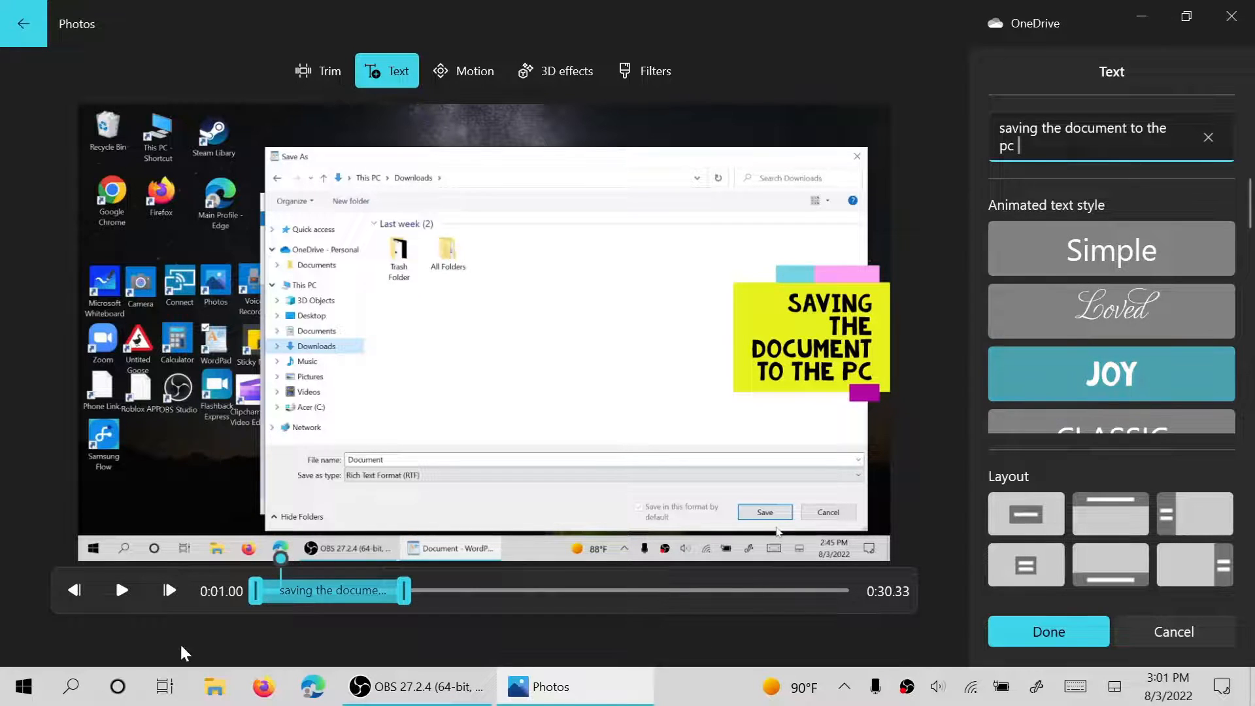
# Step: Preview the saving overlay and shorten its duration from the end so it finishes before 0:04.23
pyautogui.click(124, 591)
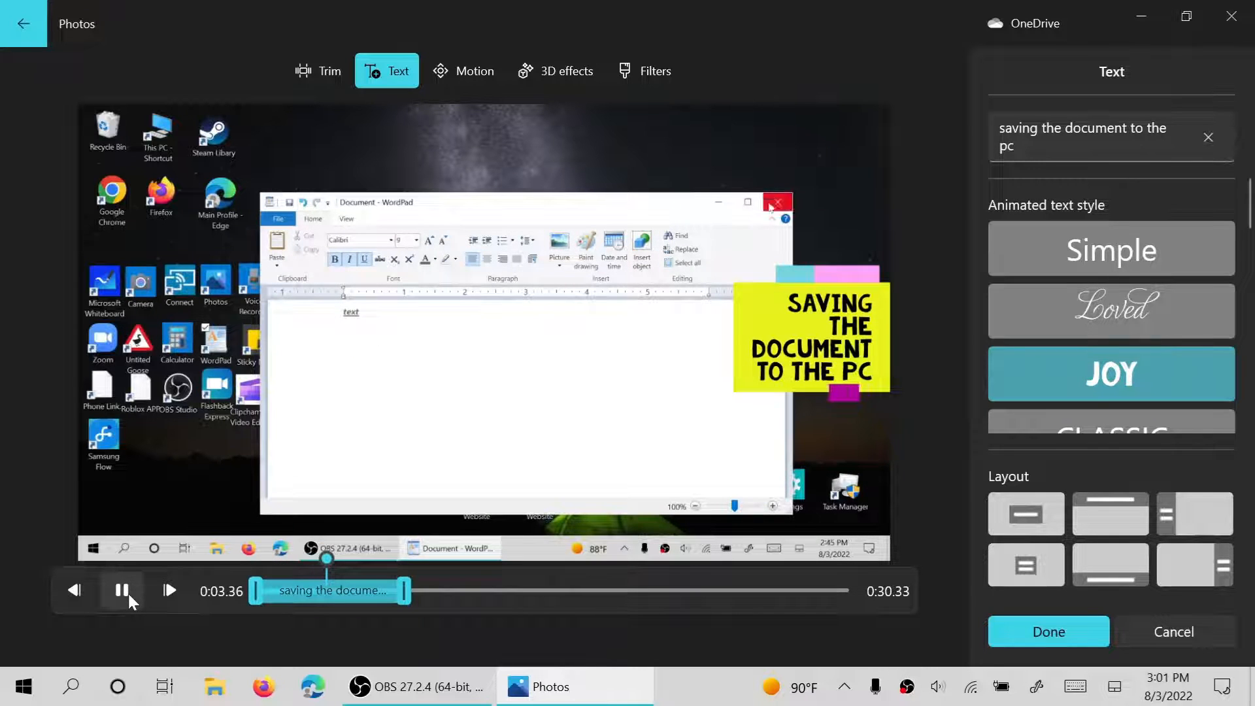
pyautogui.click(128, 592)
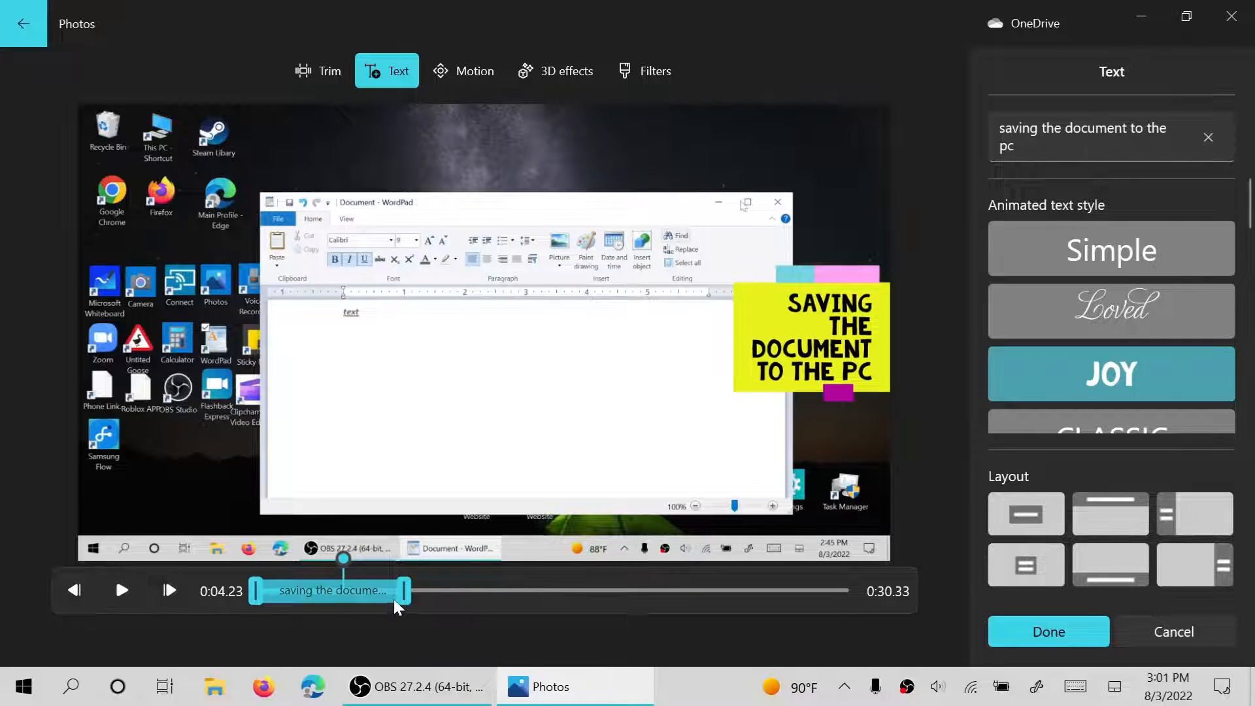
pyautogui.moveTo(404, 592); pyautogui.dragTo(315, 592)
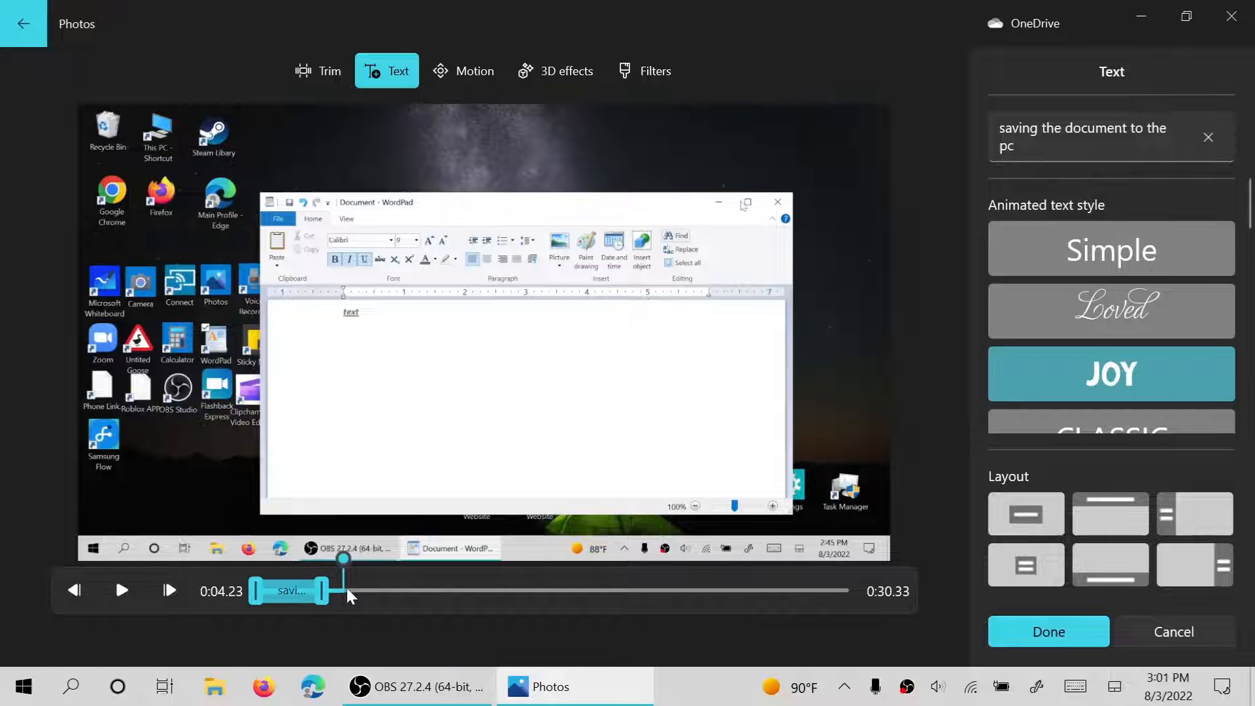
# Step: Play back the clip from its start to check the shortened overlay and apply the text to the clip
pyautogui.moveTo(343, 560); pyautogui.dragTo(159, 606)
pyautogui.click(133, 594)
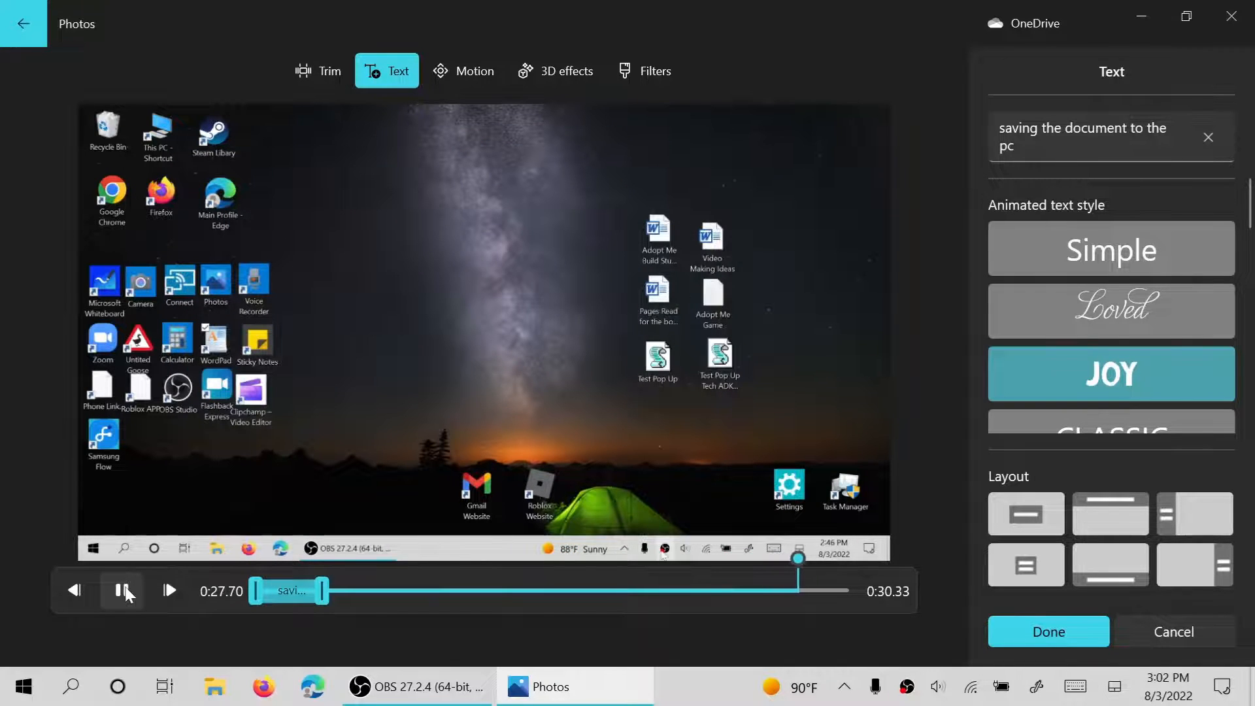
pyautogui.click(123, 591)
pyautogui.click(1048, 631)
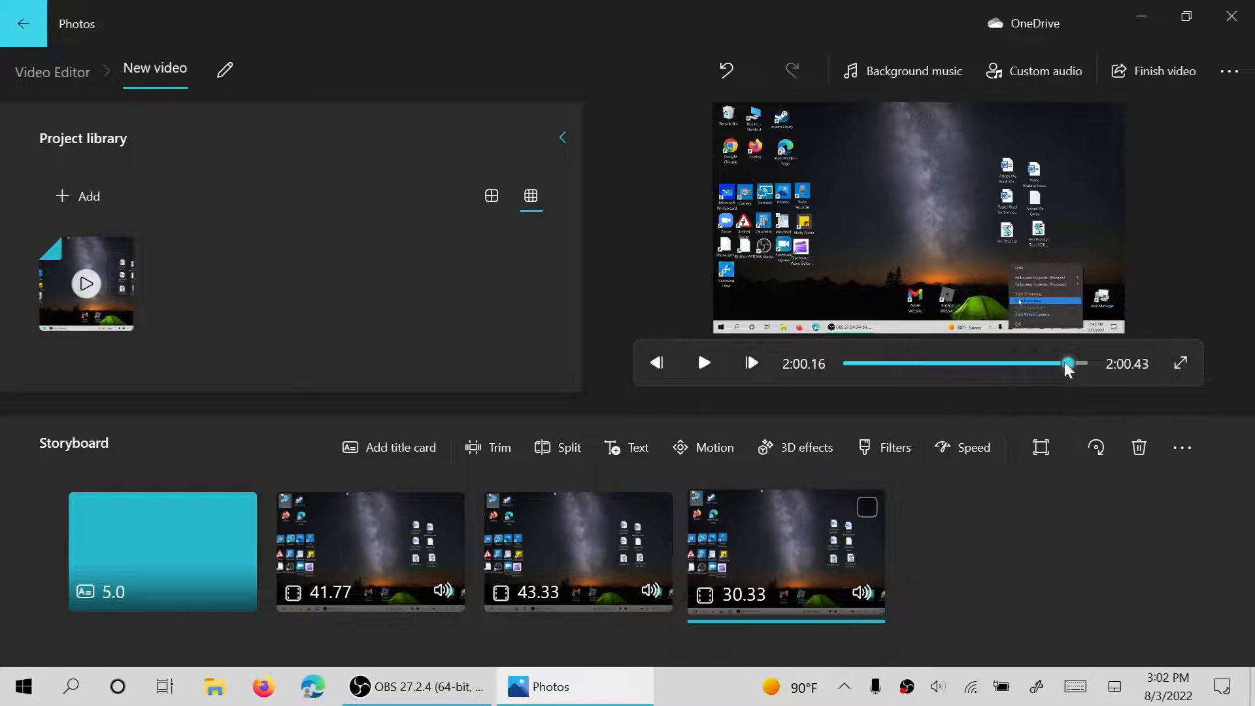
# Step: Play the end of the last clip and split it at 0:26.90, just after the Downloads window closes
pyautogui.moveTo(1059, 368); pyautogui.dragTo(1034, 368)
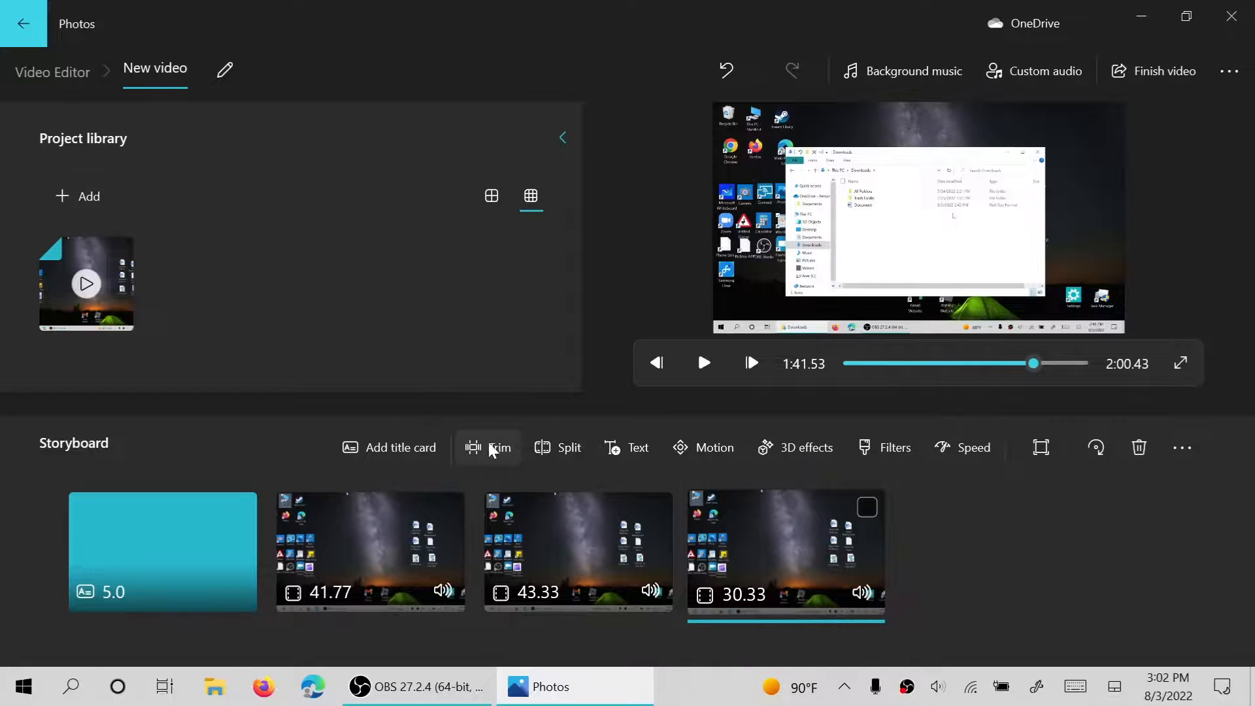
pyautogui.click(702, 365)
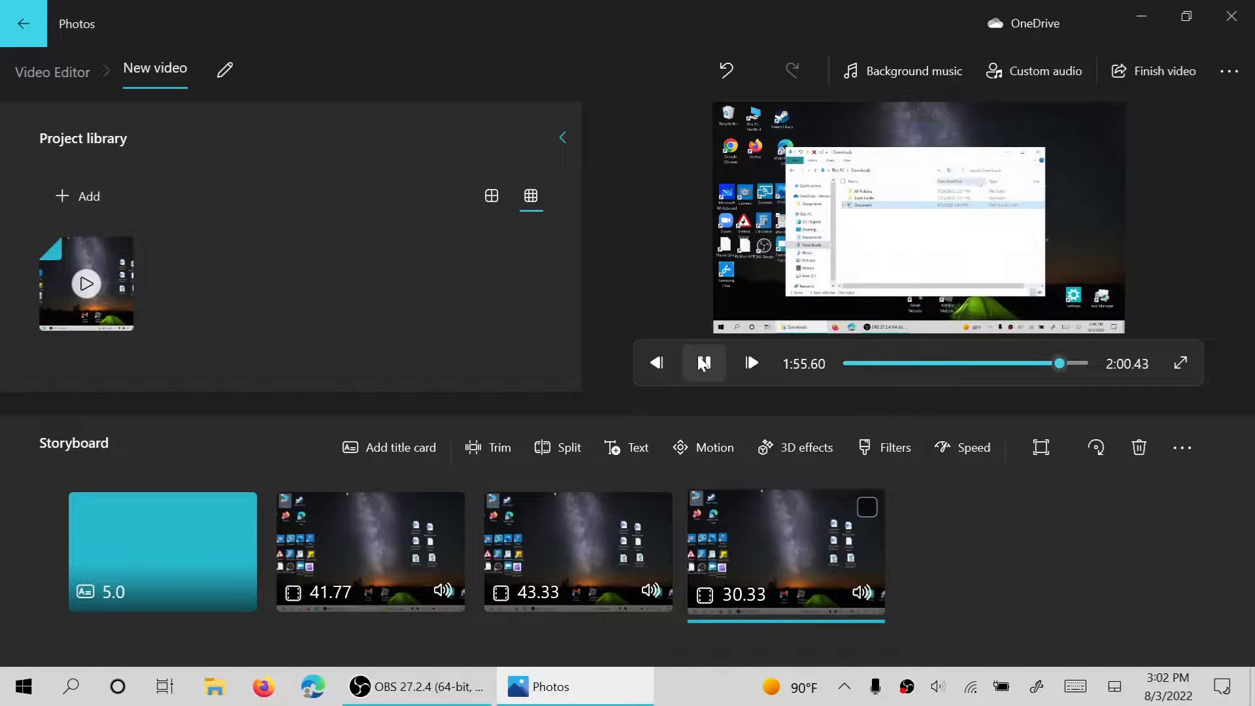
pyautogui.click(697, 355)
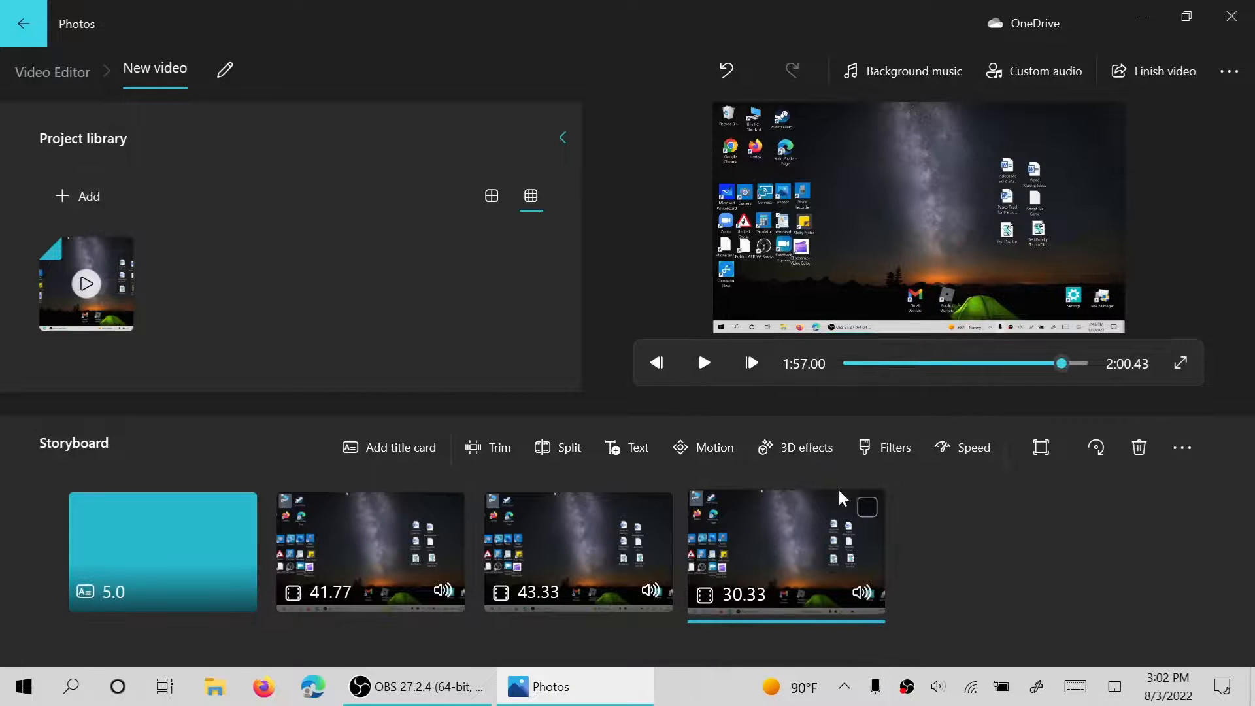
pyautogui.click(559, 445)
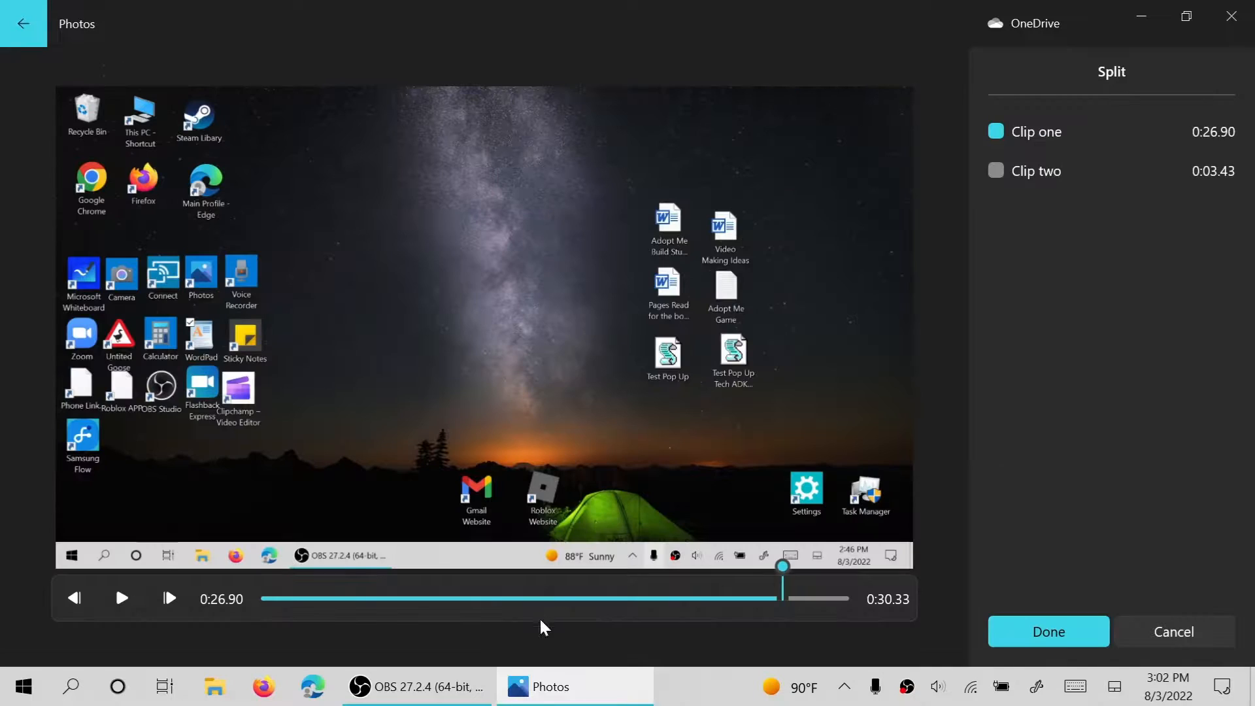
pyautogui.click(1009, 621)
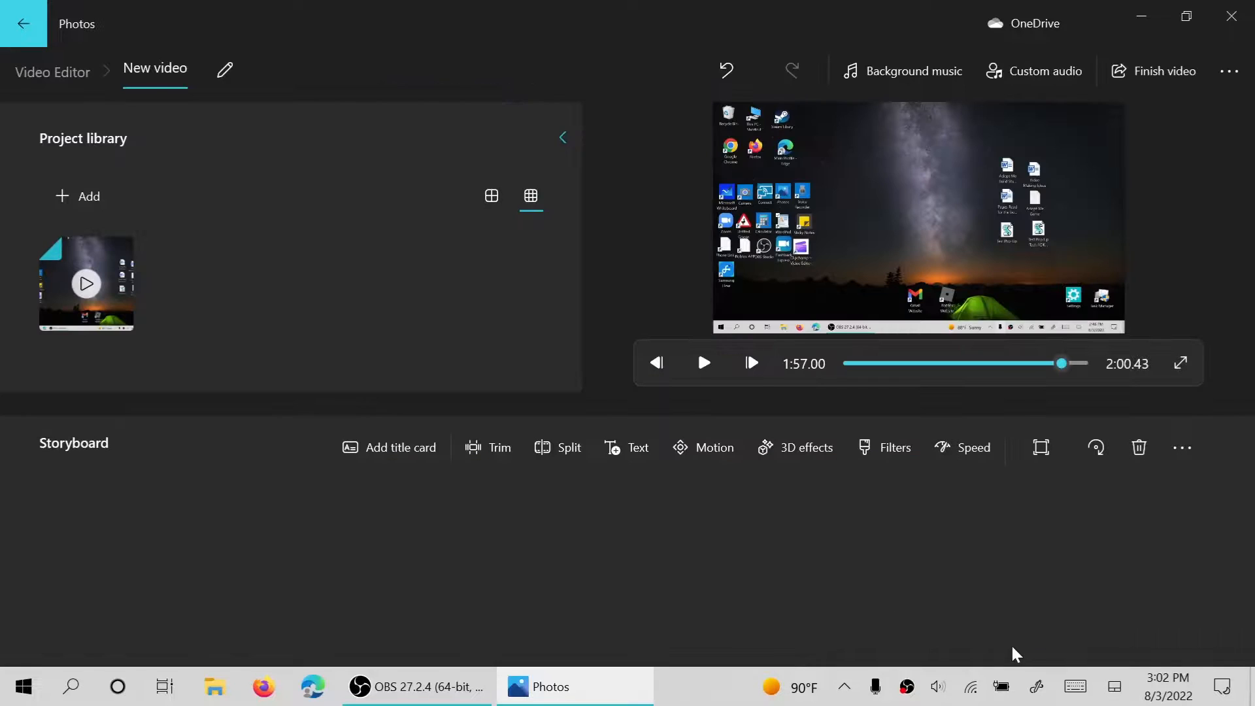
# Step: Preview both halves of the split clip and delete the final 3.43-second clip from the storyboard
pyautogui.click(817, 542)
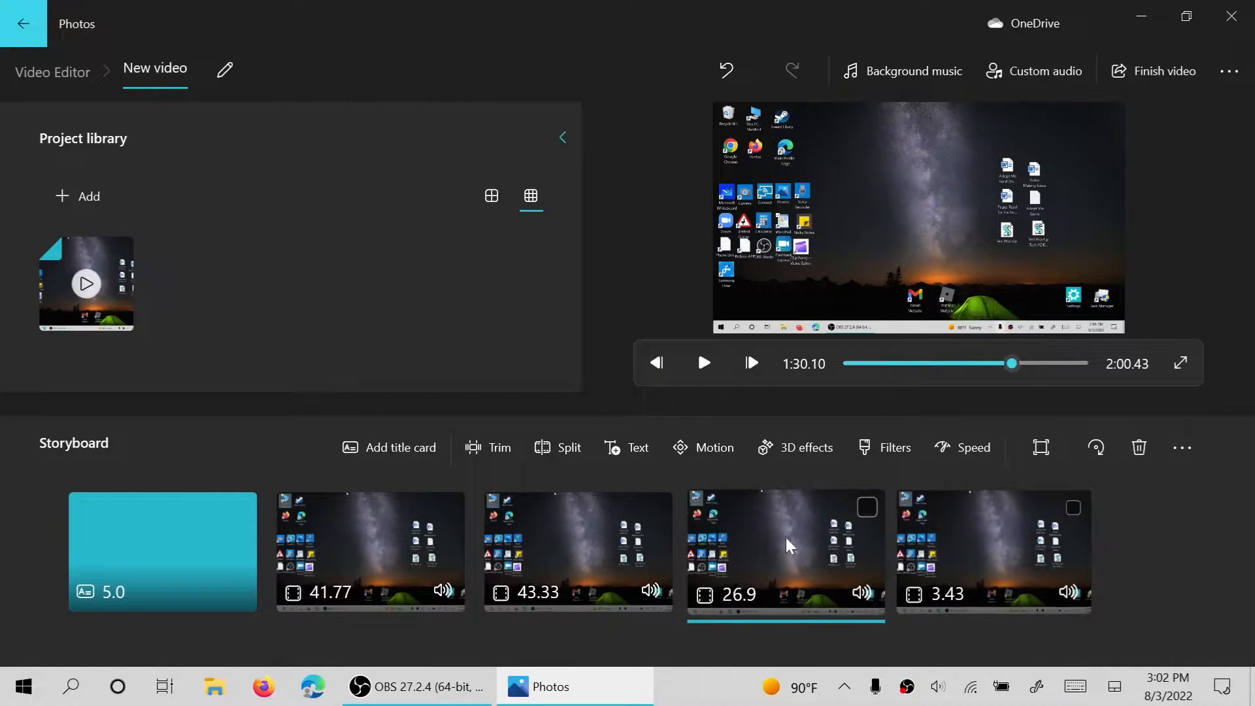
pyautogui.click(703, 361)
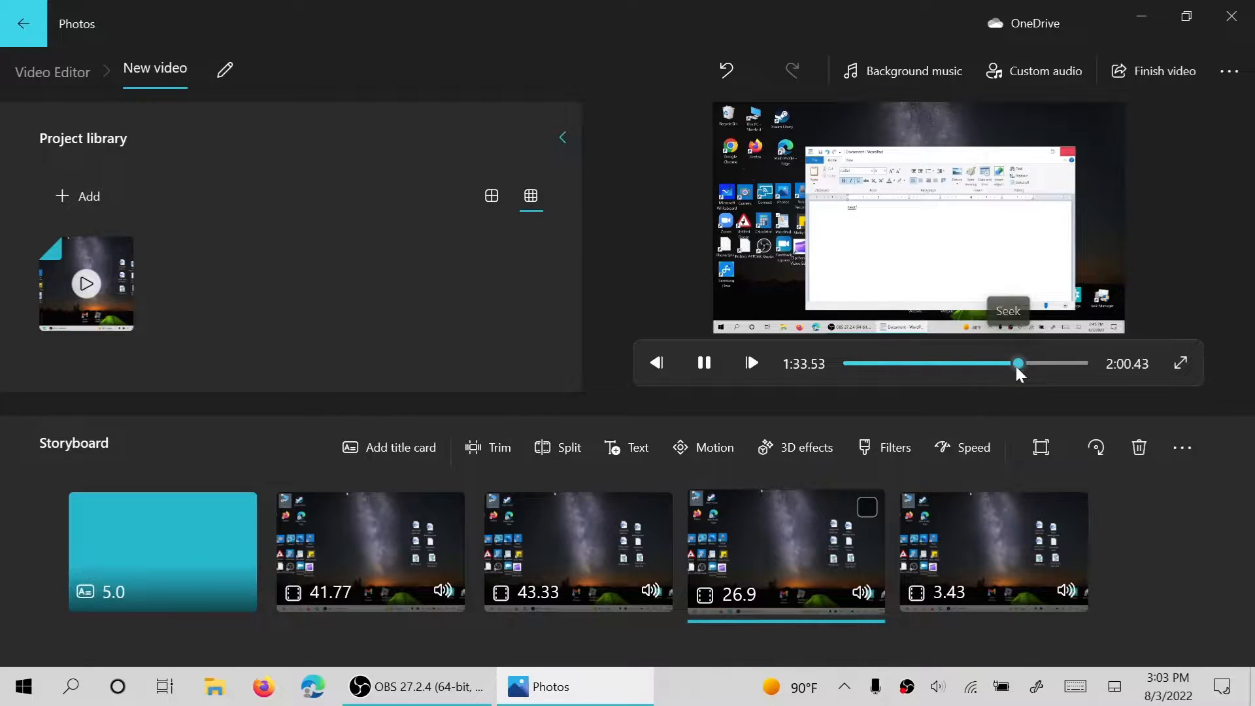
pyautogui.moveTo(1016, 366)
pyautogui.mouseDown()
pyautogui.moveTo(1071, 373)
pyautogui.moveTo(1022, 355)
pyautogui.mouseUp()
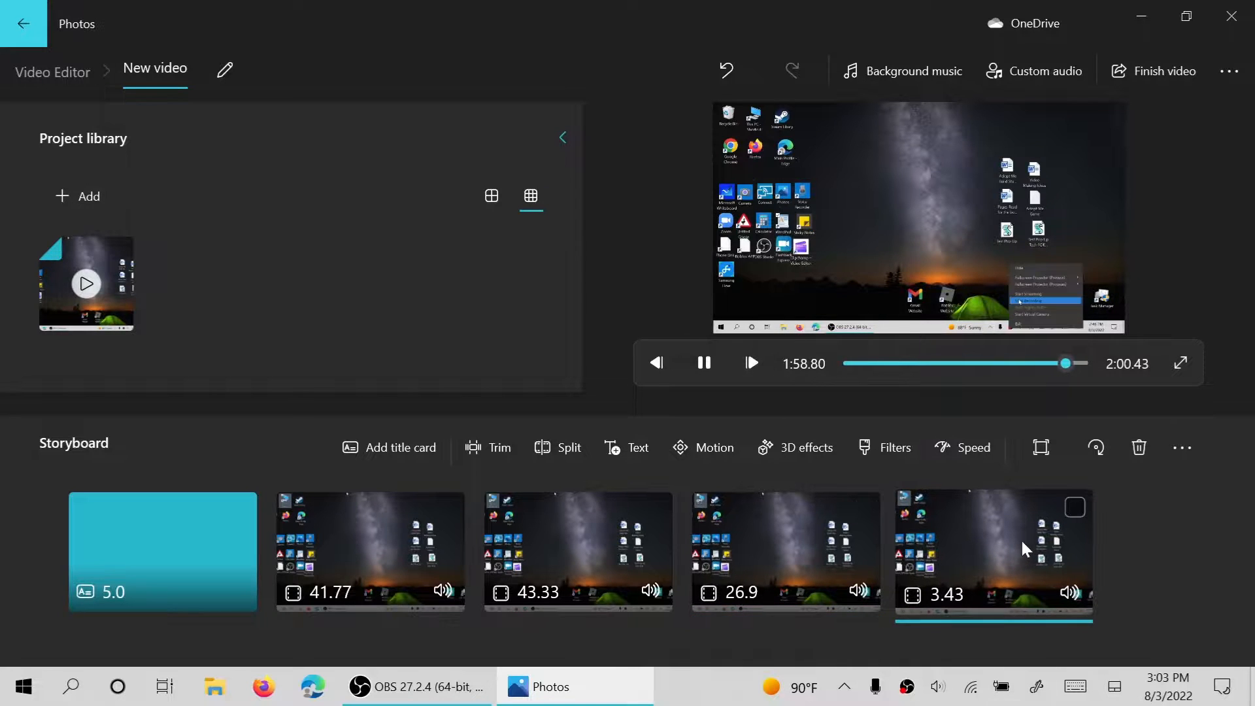
pyautogui.click(718, 365)
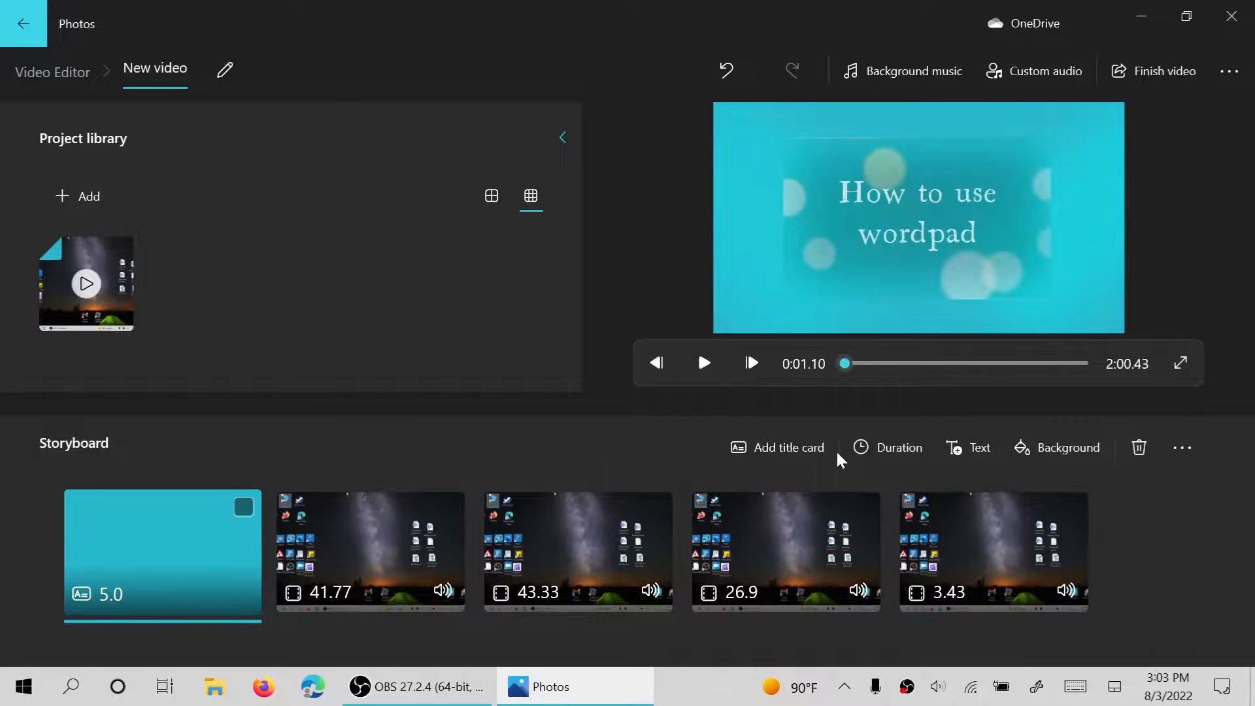
pyautogui.click(945, 590)
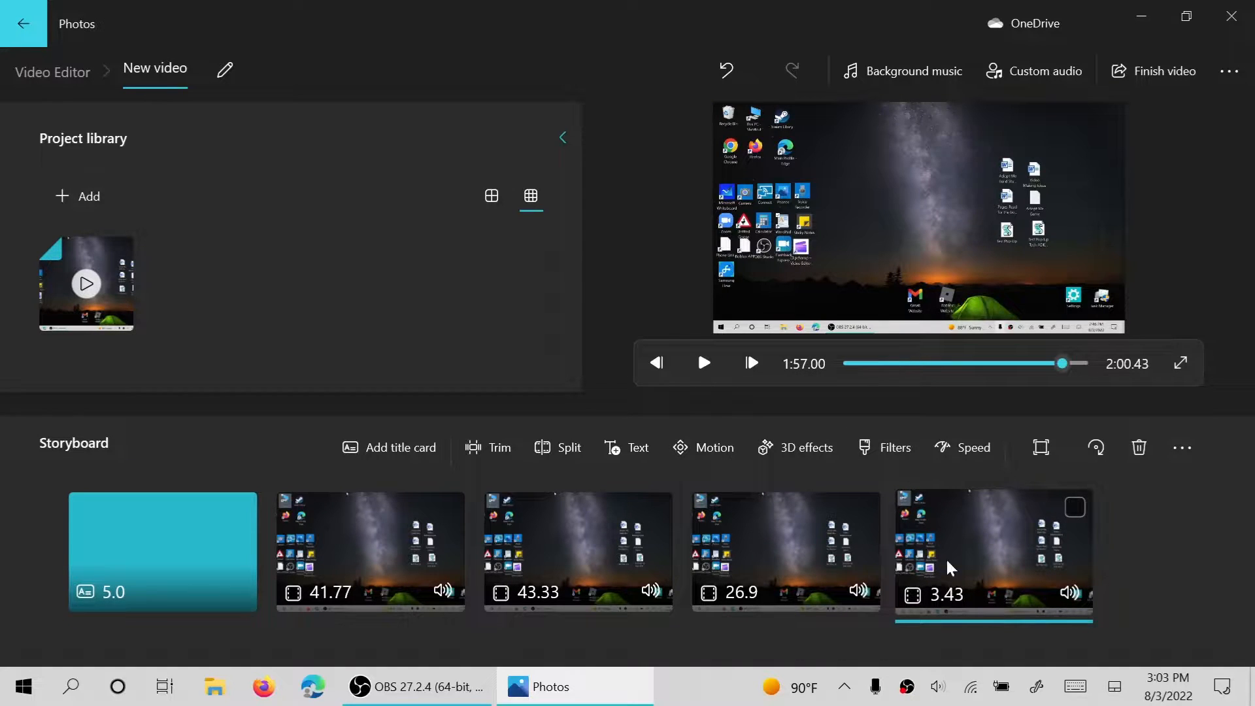
pyautogui.click(1139, 450)
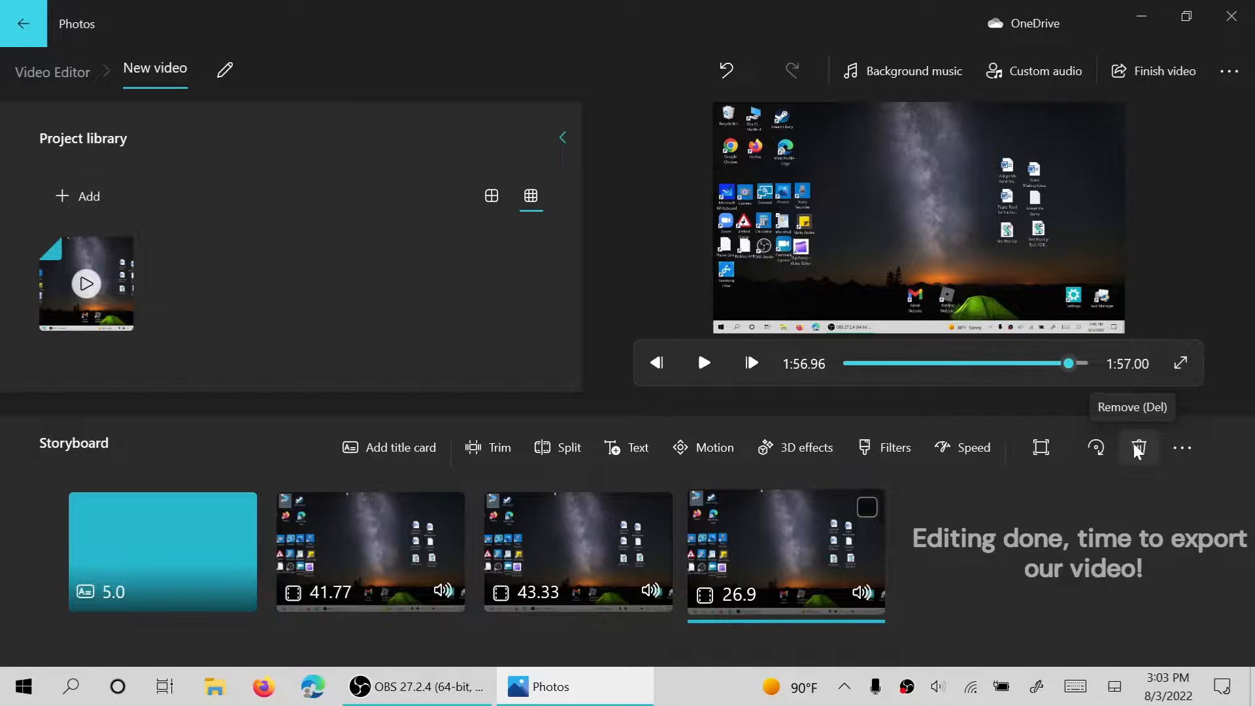
# Step: Finish the video, review the video quality options, keep High 1080p and start the export
pyautogui.click(1144, 70)
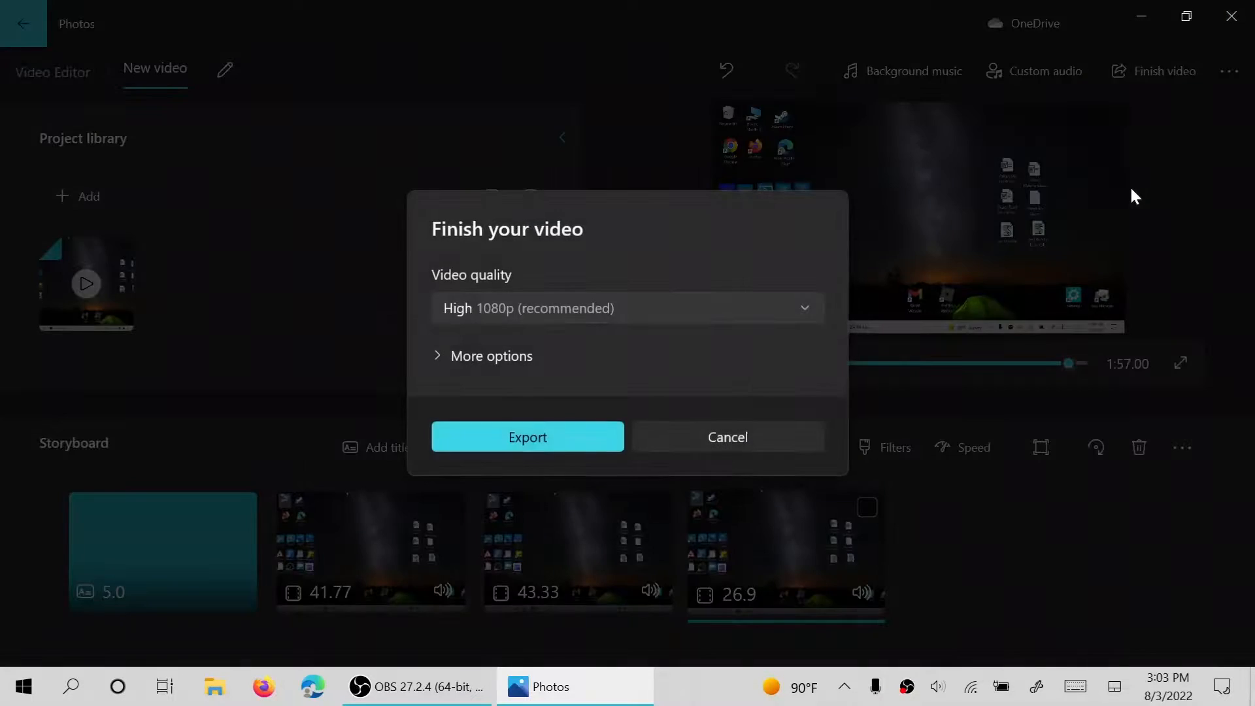
pyautogui.click(554, 308)
pyautogui.click(666, 312)
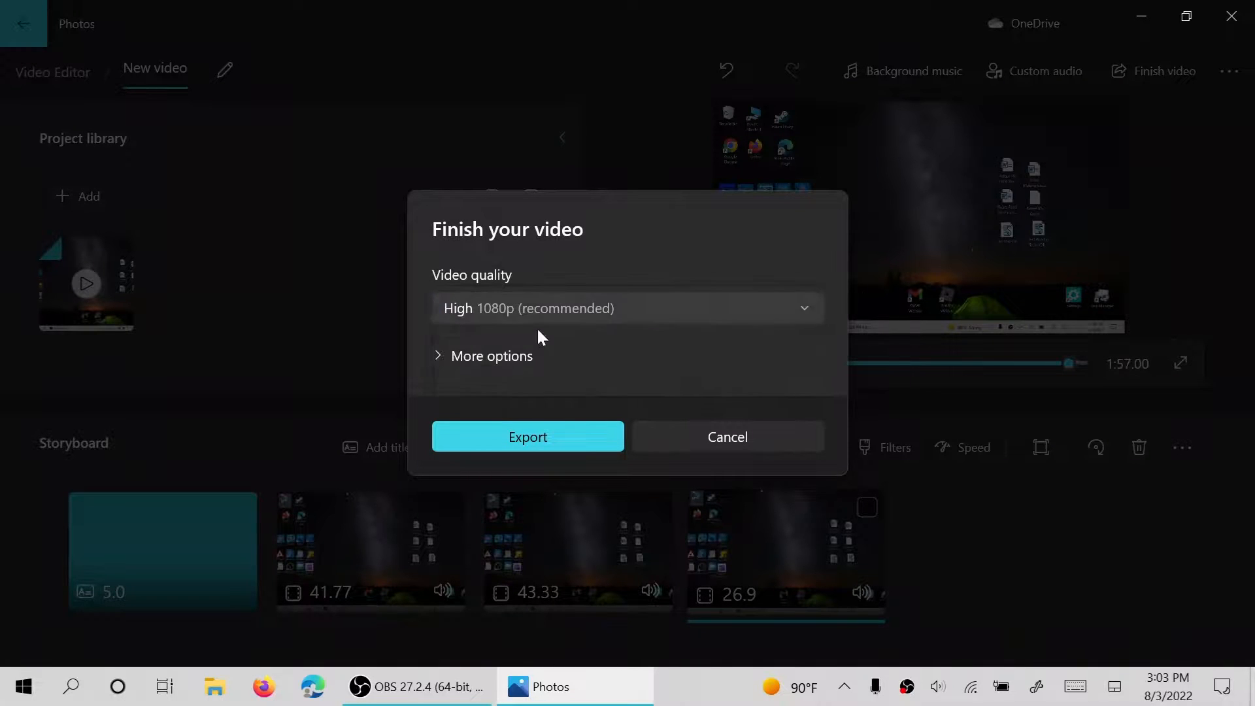
pyautogui.click(683, 311)
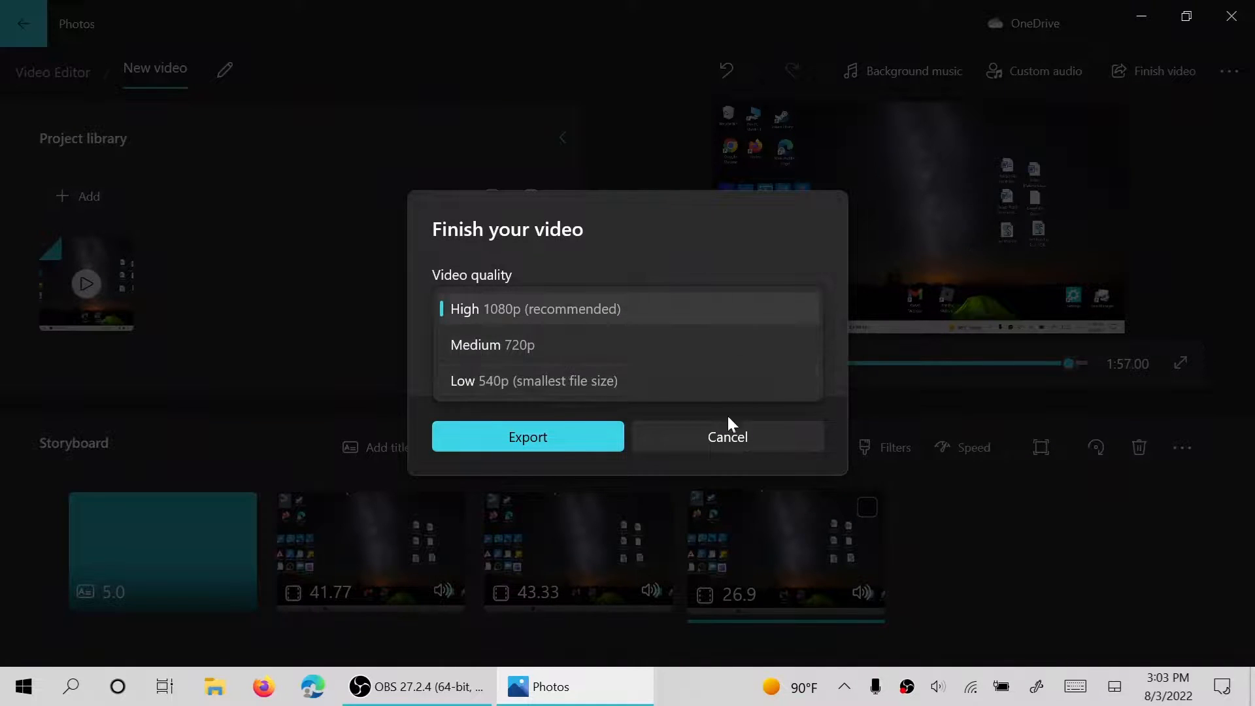
pyautogui.click(557, 309)
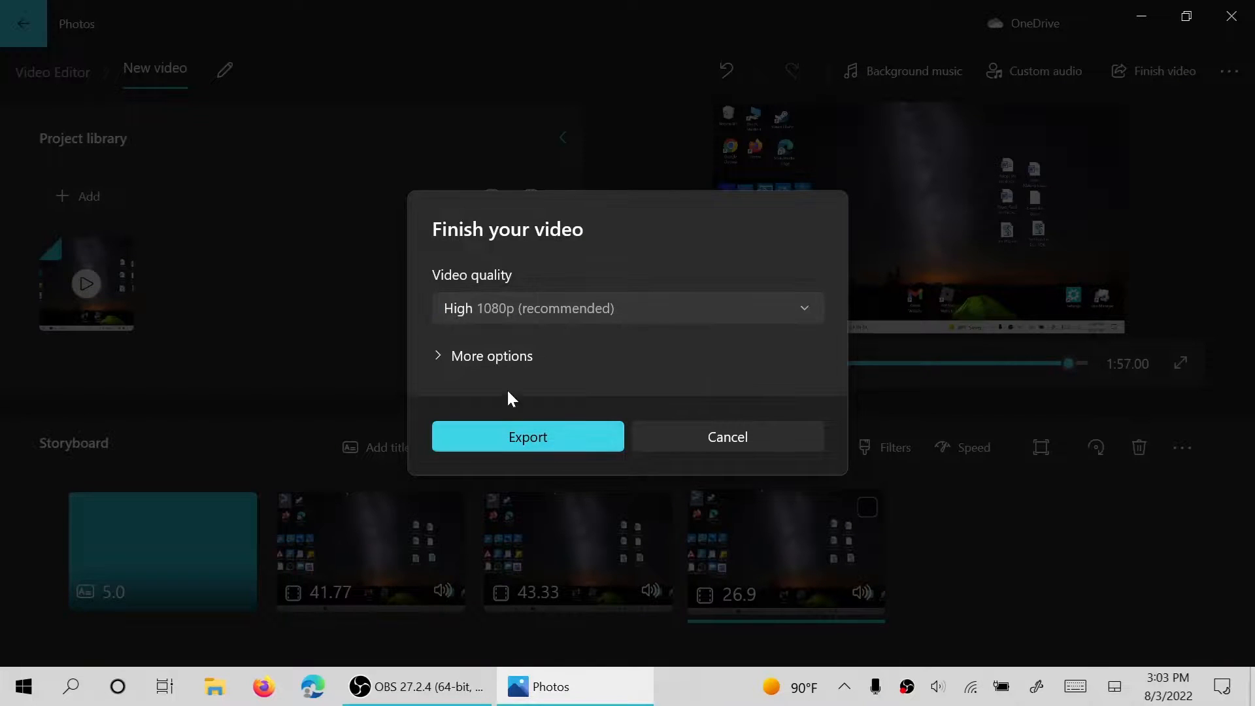
pyautogui.click(523, 308)
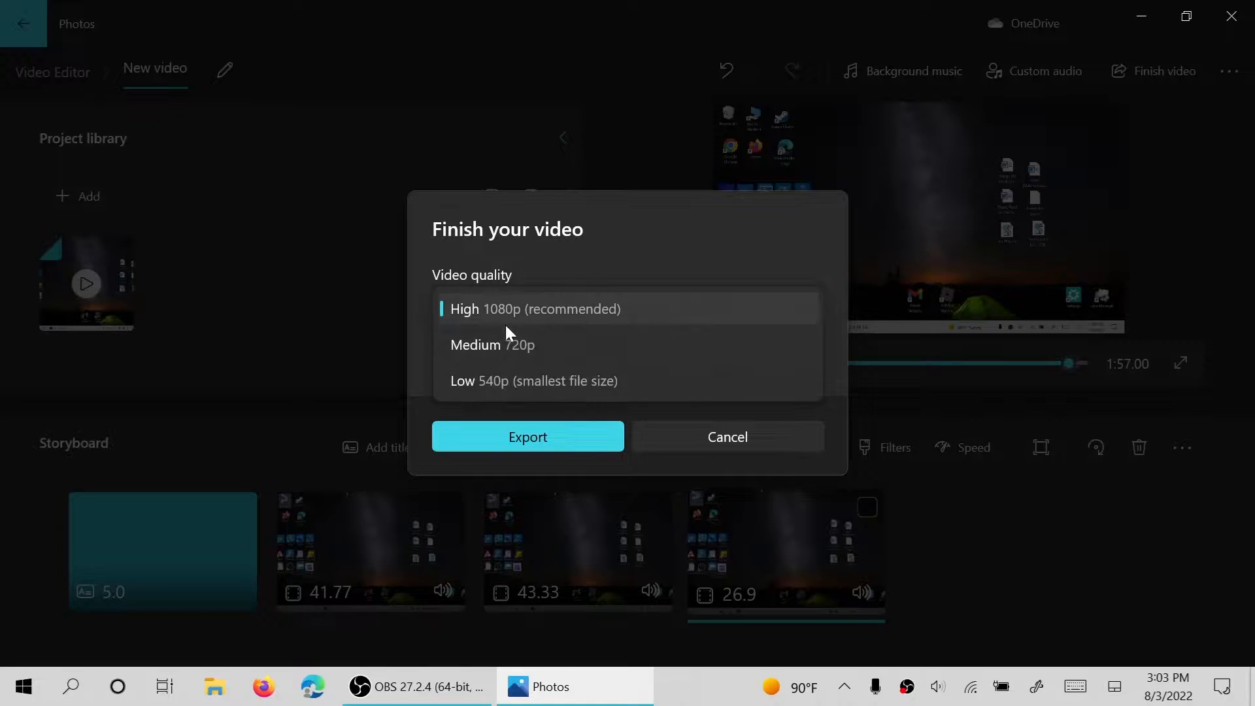
pyautogui.click(469, 309)
pyautogui.click(562, 438)
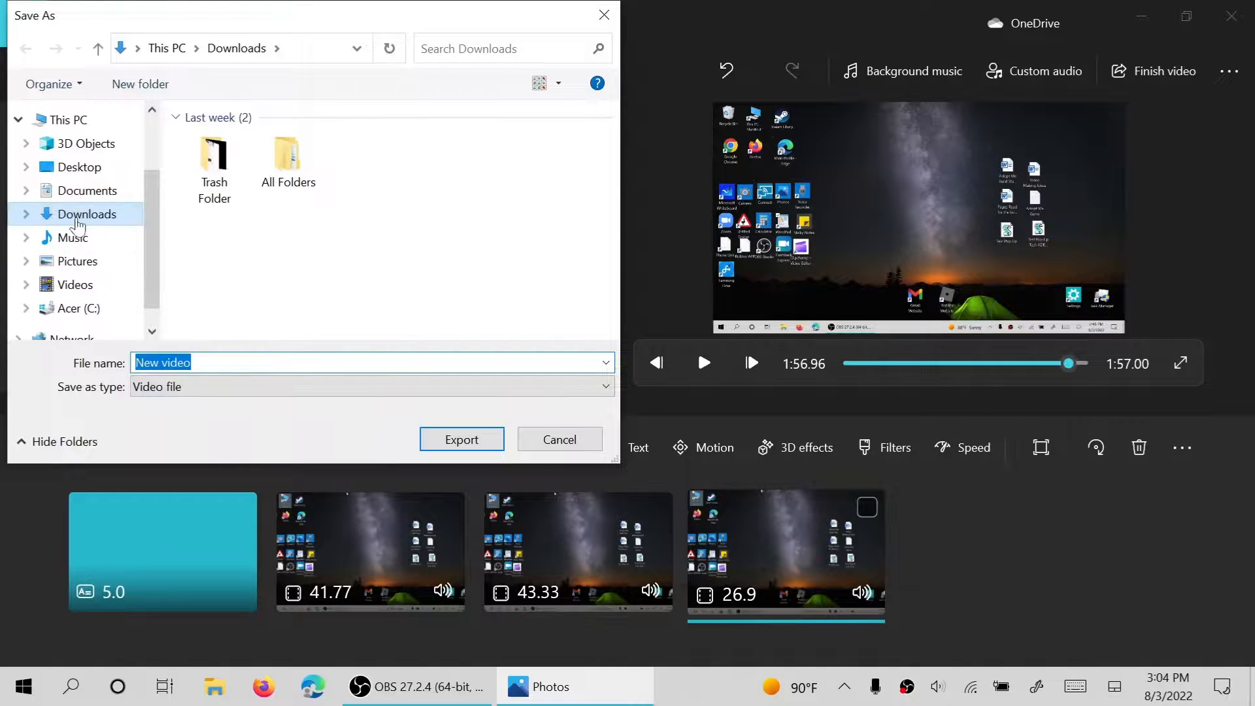
# Step: Export the video file to the Downloads folder under the name "New video"
pyautogui.click(77, 220)
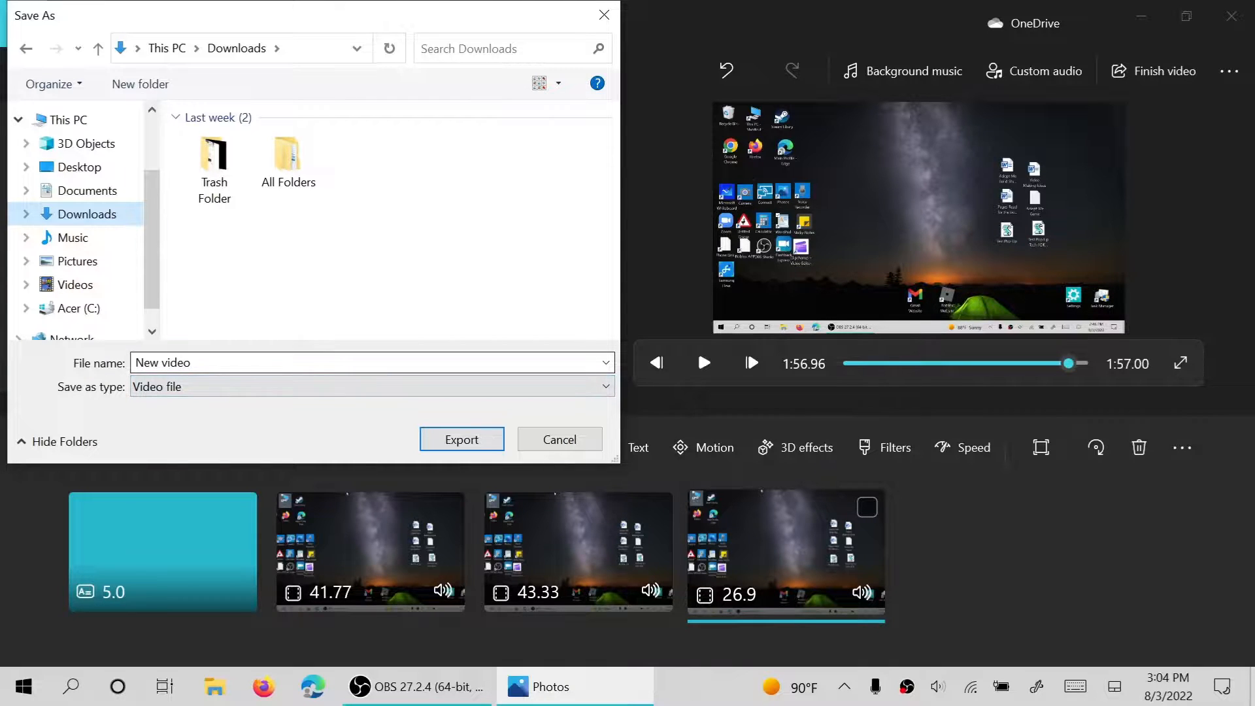
pyautogui.click(160, 362)
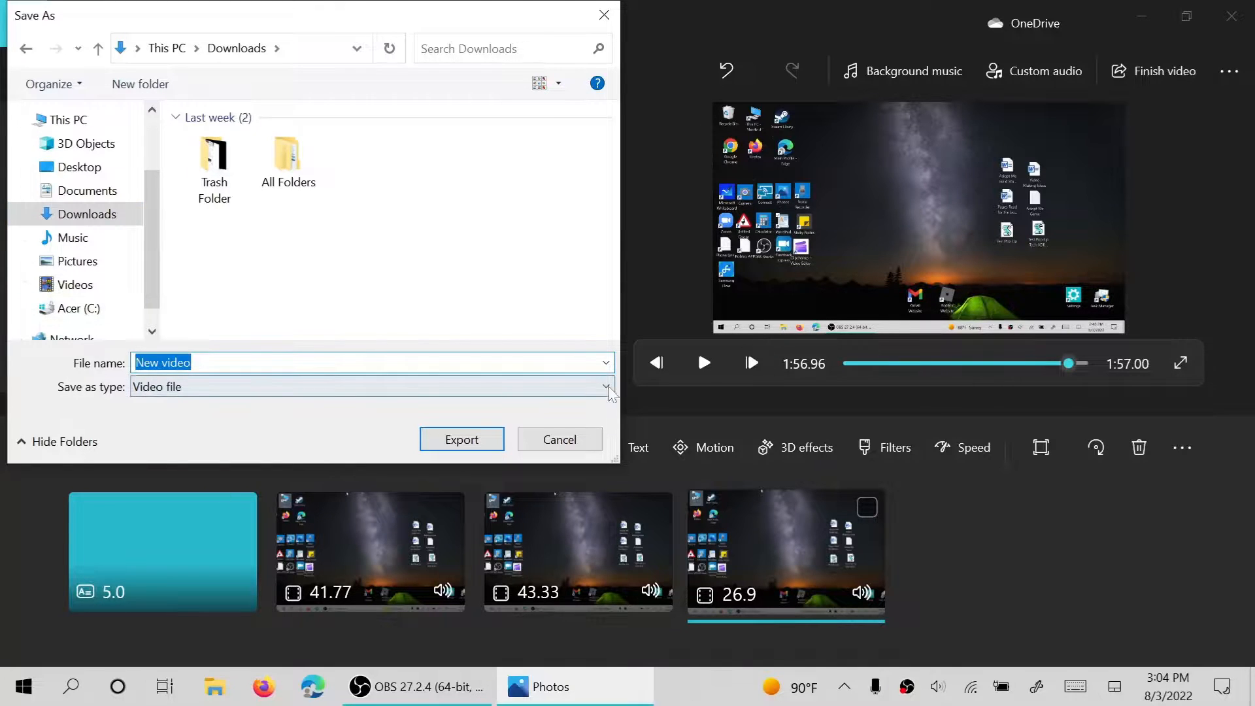
pyautogui.click(489, 434)
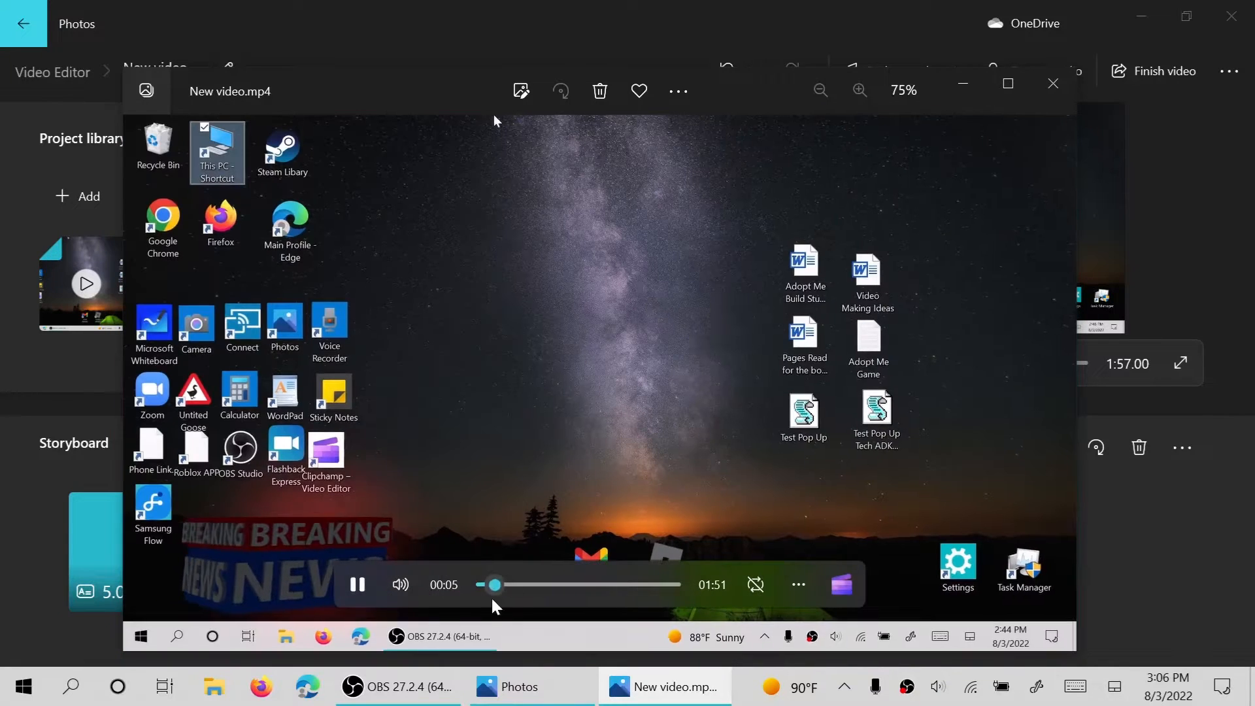
# Step: Pause the exported video's playback and close the video editor window
pyautogui.click(364, 587)
pyautogui.click(726, 23)
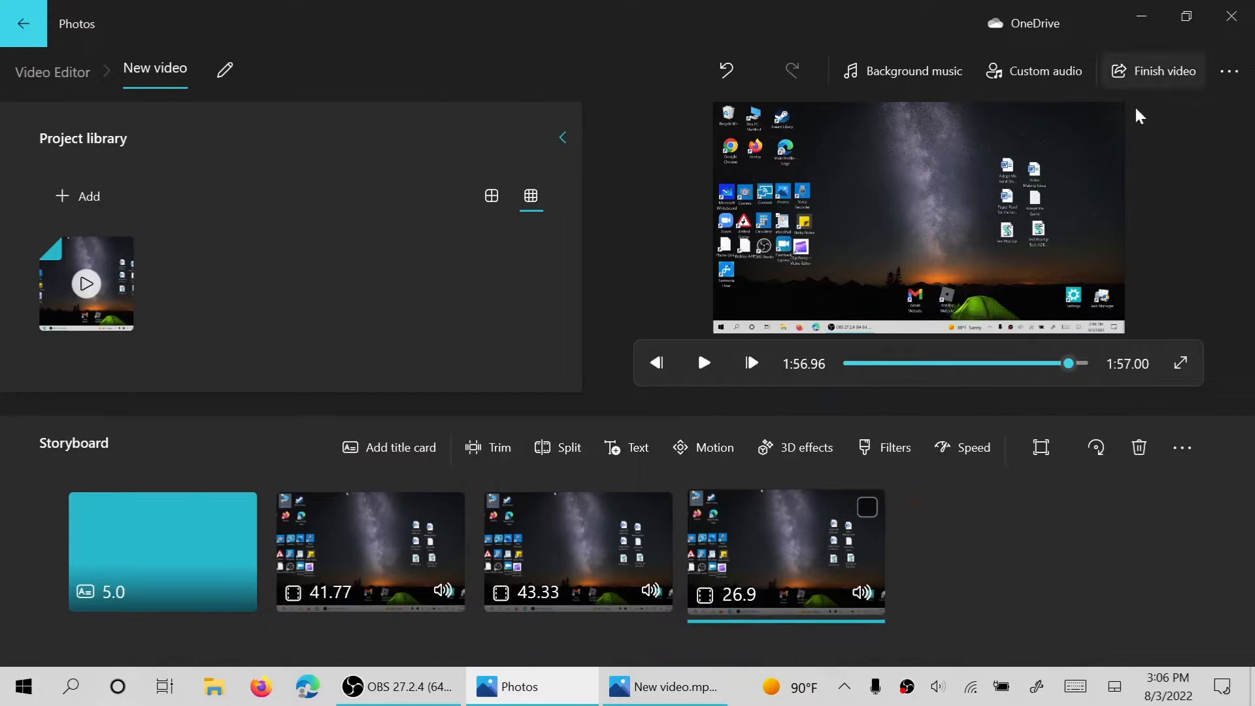
pyautogui.click(1232, 16)
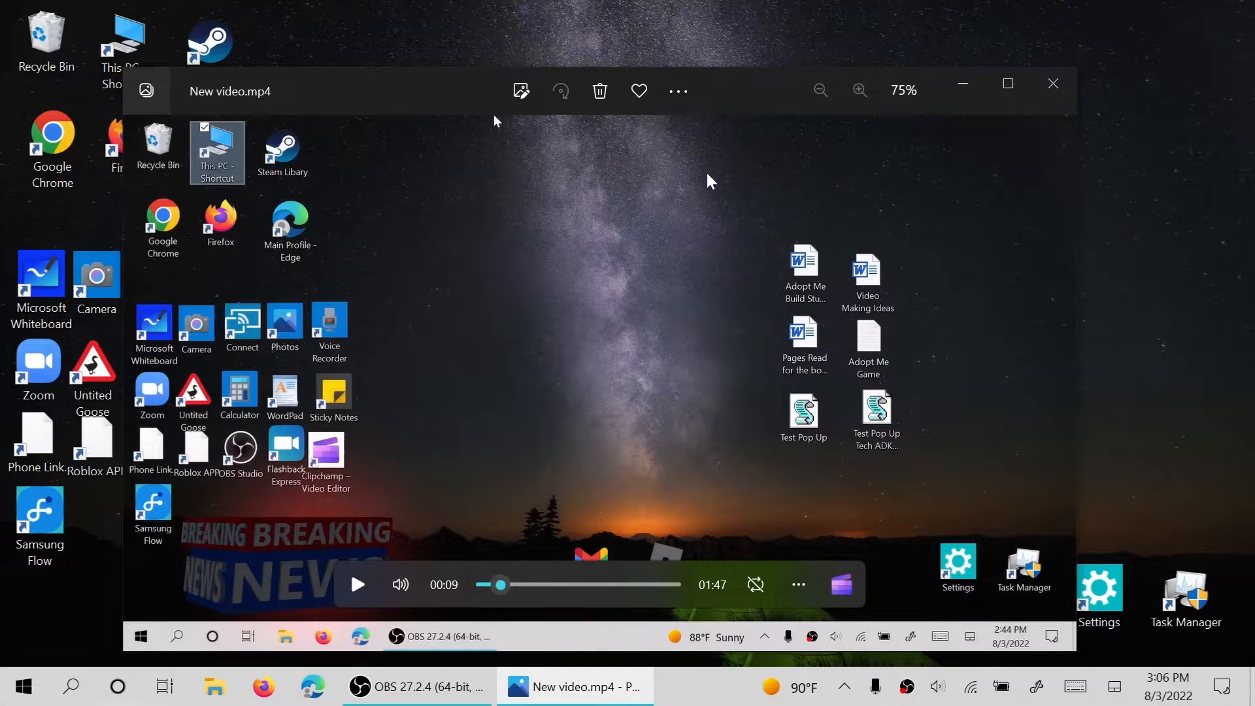
# Step: Move and widen the New video.mp4 player window, skim through the exported video and close the player
pyautogui.moveTo(725, 83); pyautogui.dragTo(665, 55)
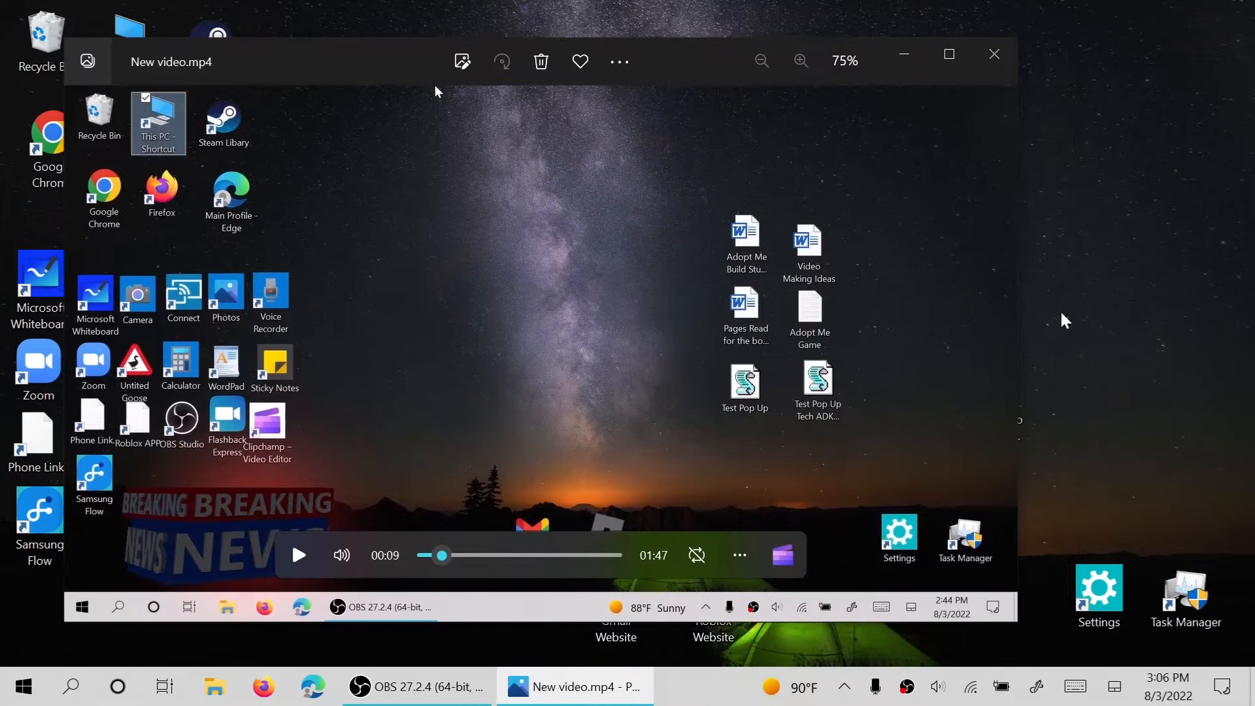
pyautogui.moveTo(1023, 269); pyautogui.dragTo(1187, 300)
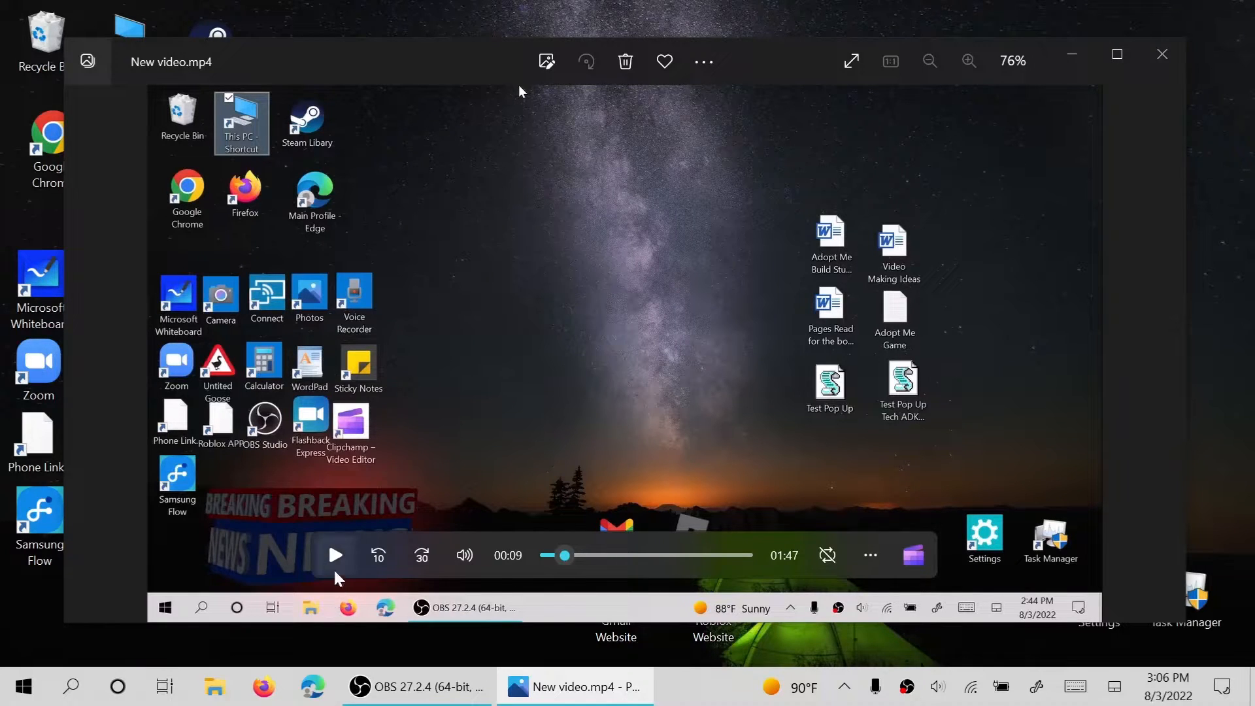
pyautogui.click(680, 555)
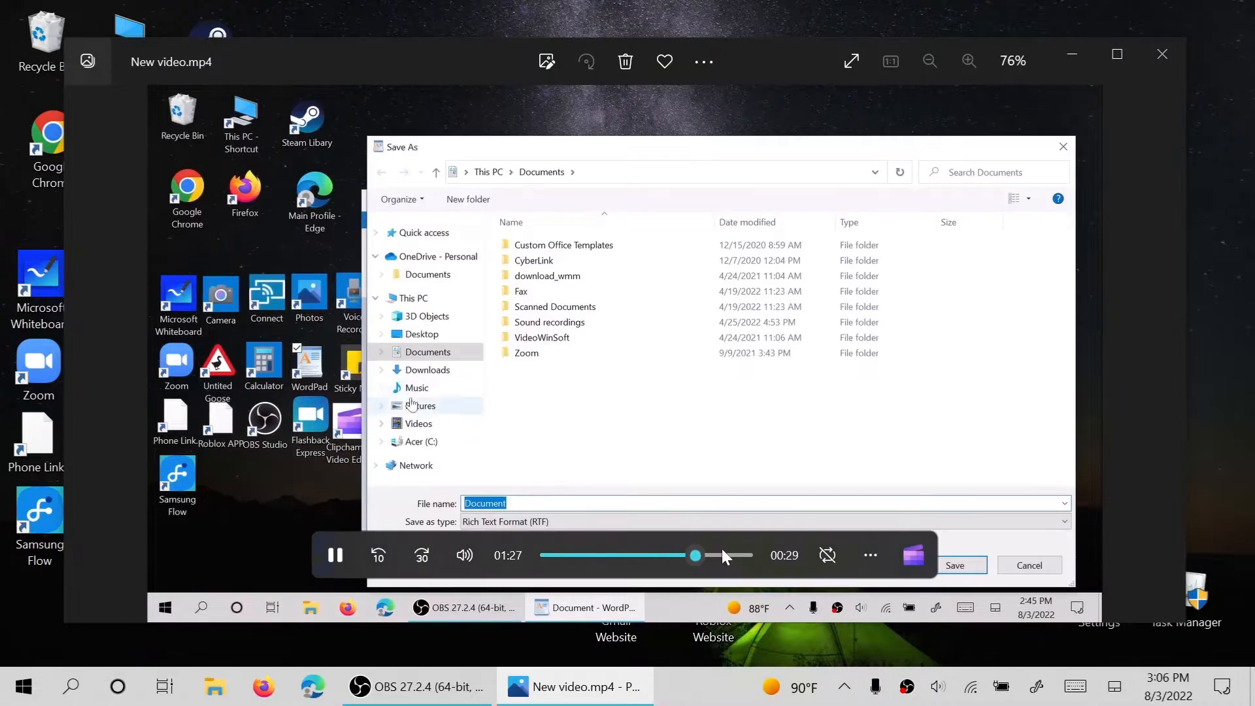
pyautogui.moveTo(693, 555); pyautogui.dragTo(573, 597)
pyautogui.click(333, 556)
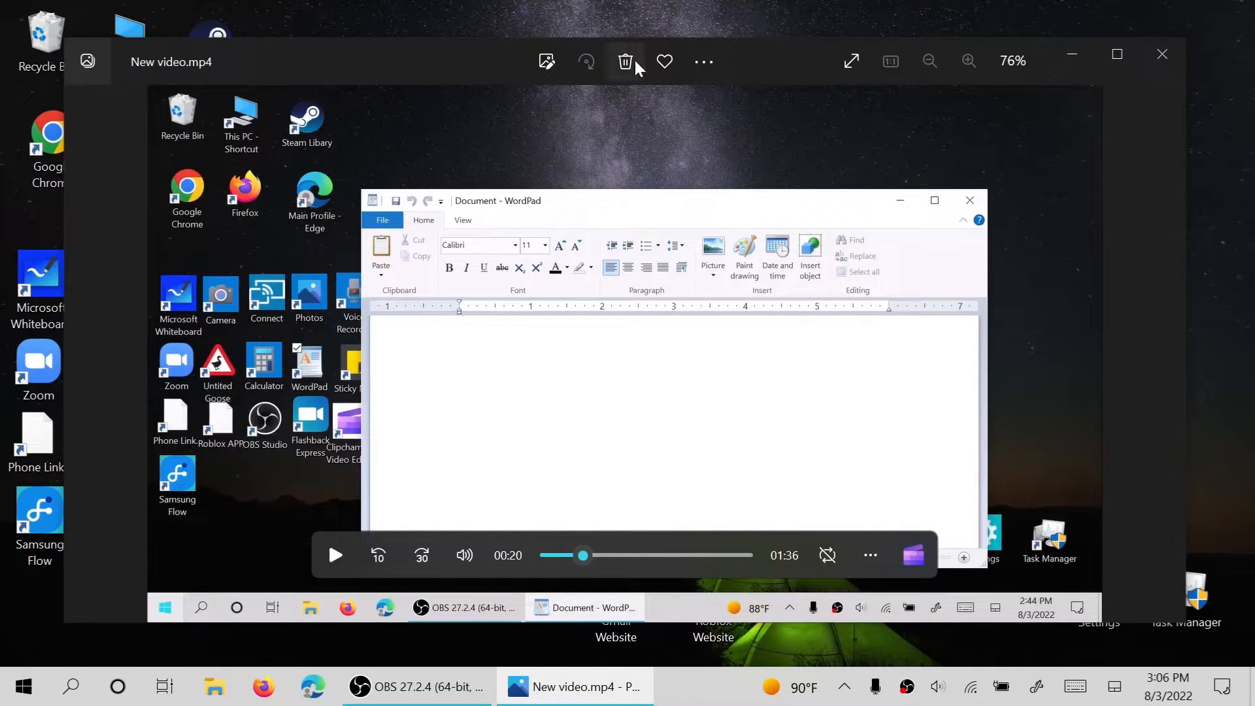
pyautogui.click(1161, 55)
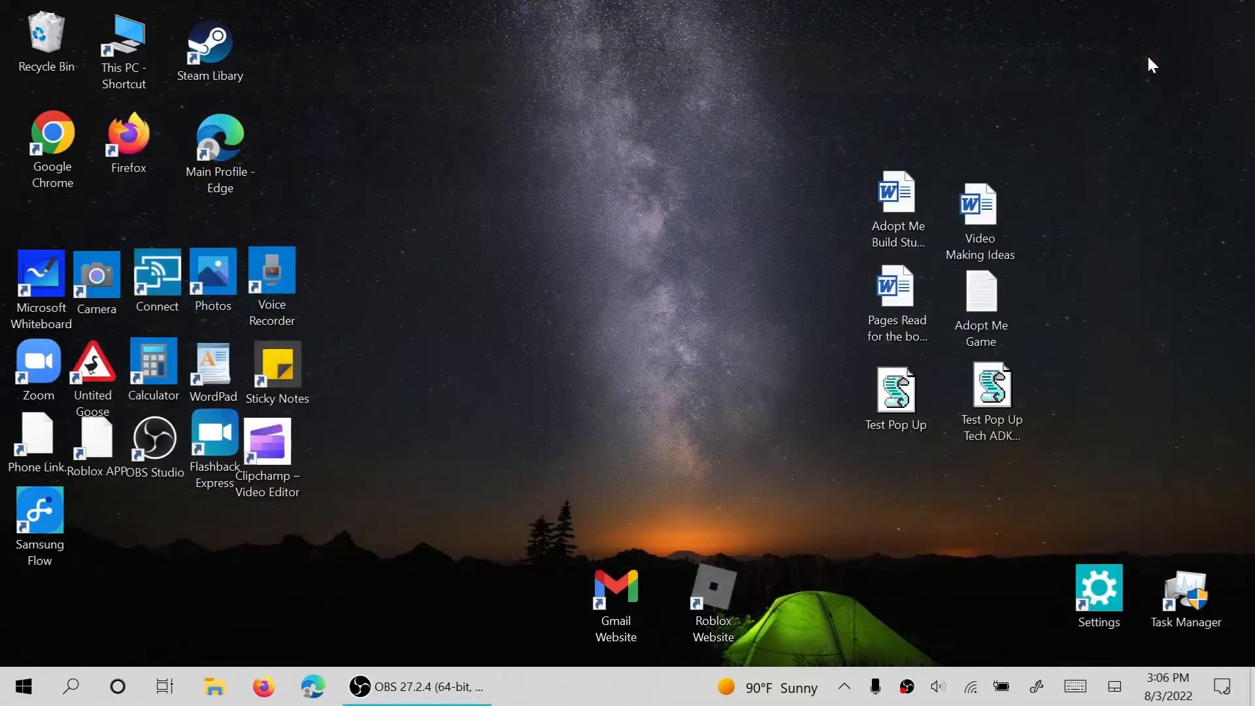
# Step: Switch to File Explorer and check the Videos, Video Projects and Downloads folders for the exported video
pyautogui.click(209, 677)
pyautogui.doubleClick(919, 343)
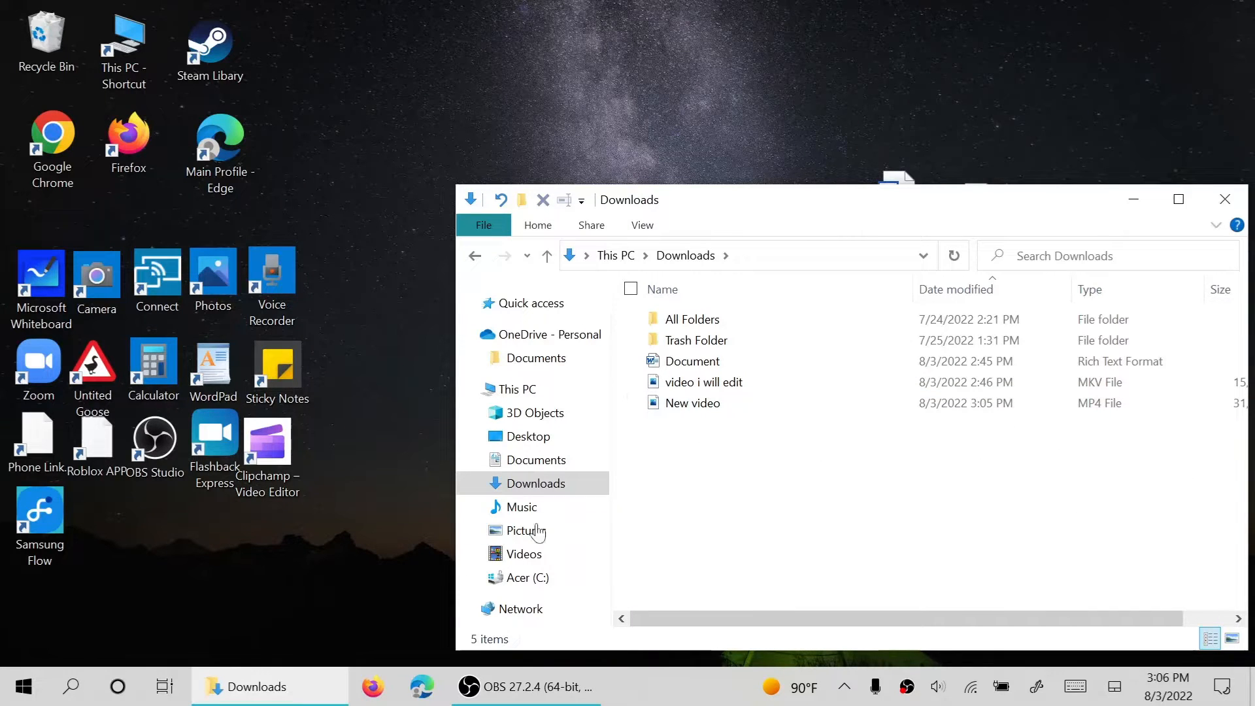
pyautogui.click(564, 557)
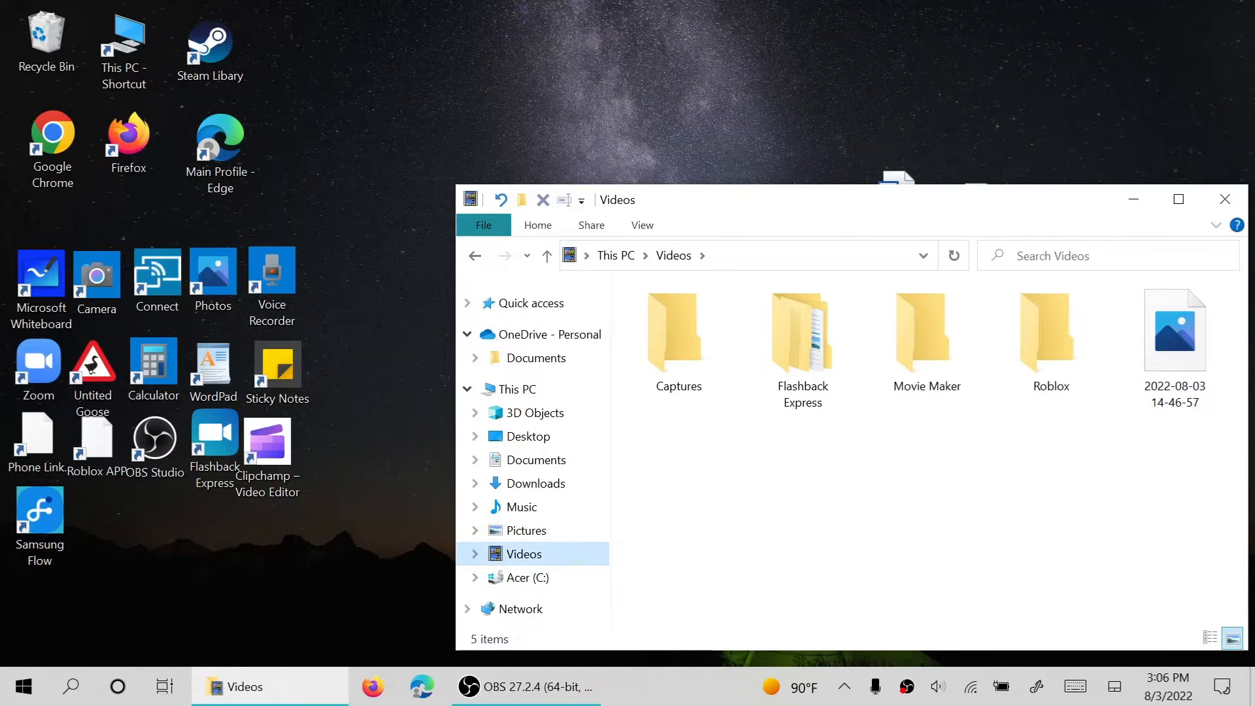
pyautogui.click(576, 534)
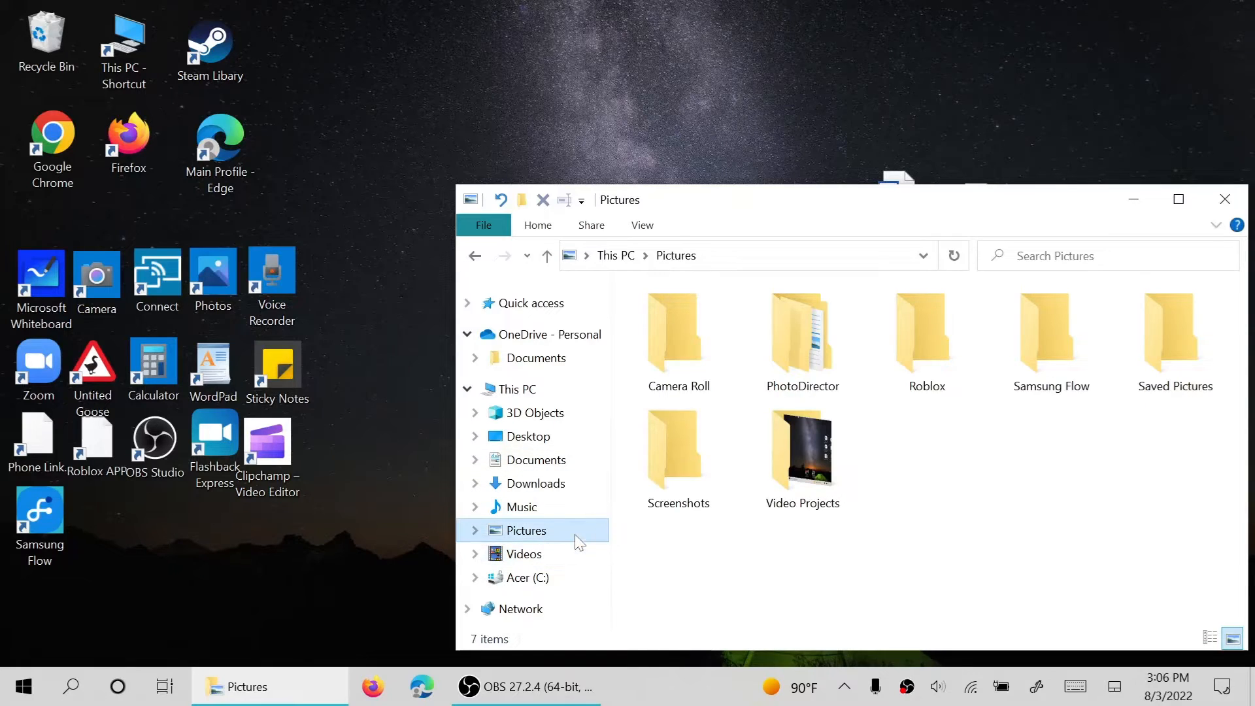
pyautogui.doubleClick(809, 453)
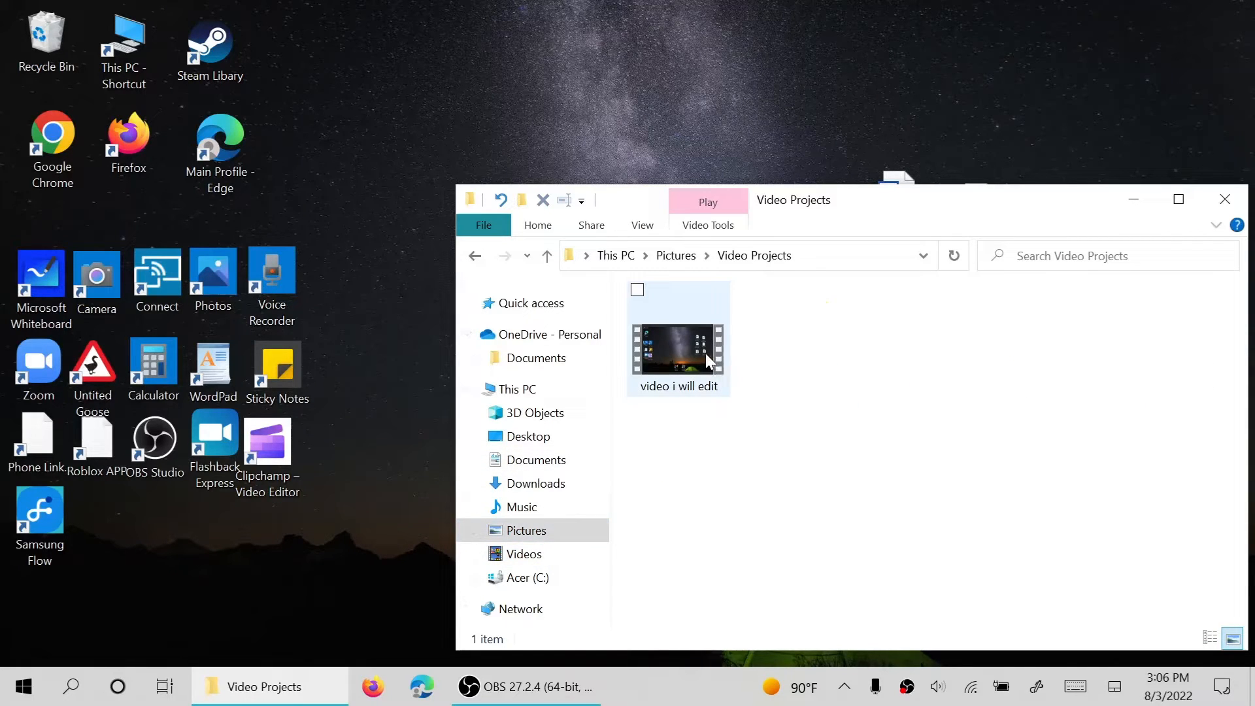
pyautogui.click(590, 483)
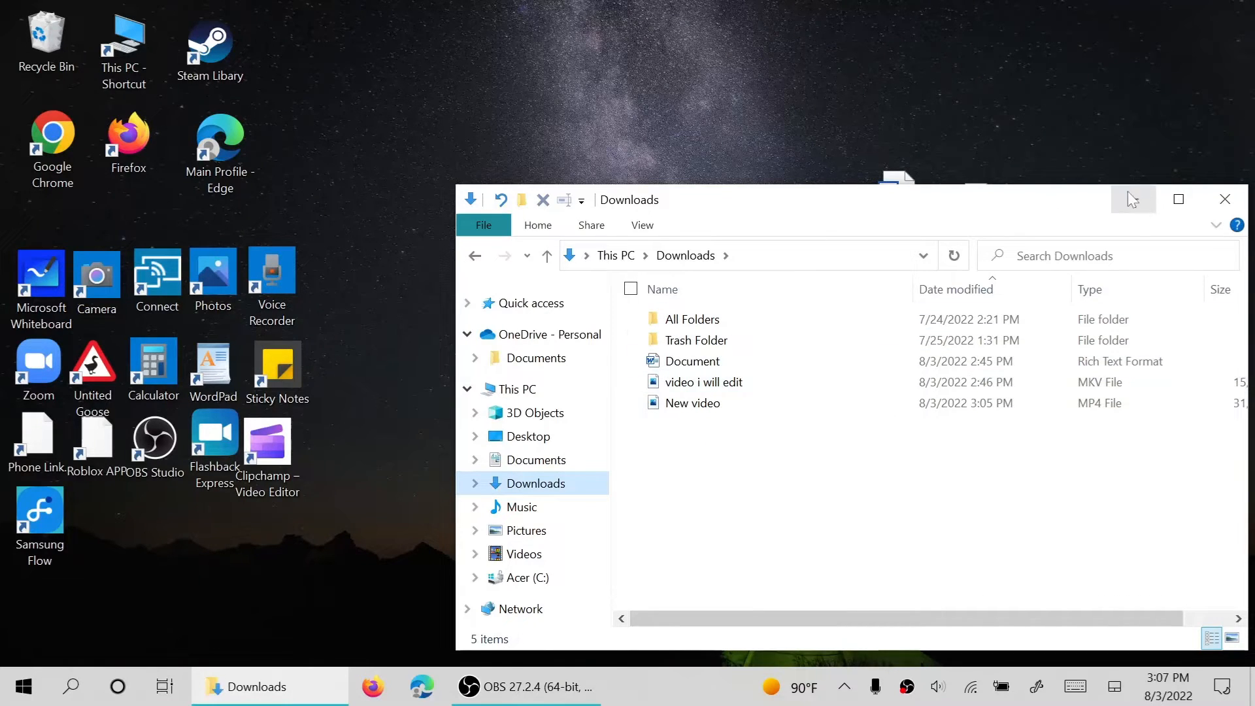
pyautogui.click(1069, 135)
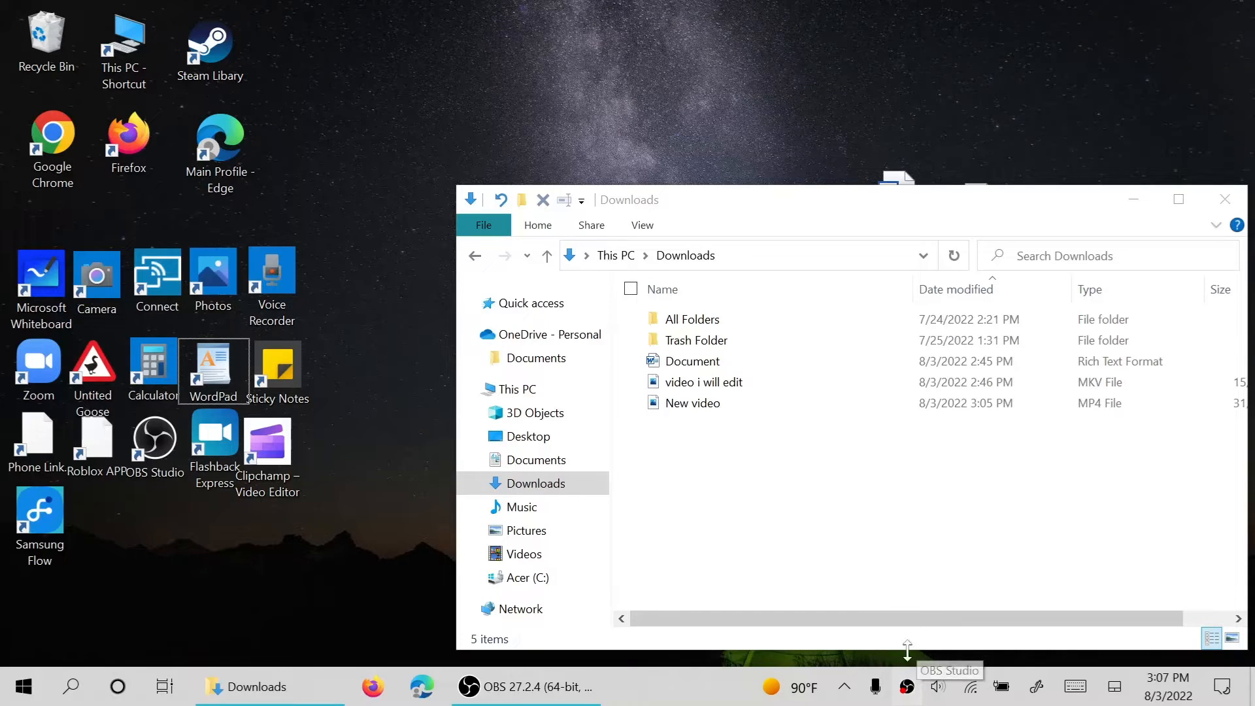
pyautogui.press('super')
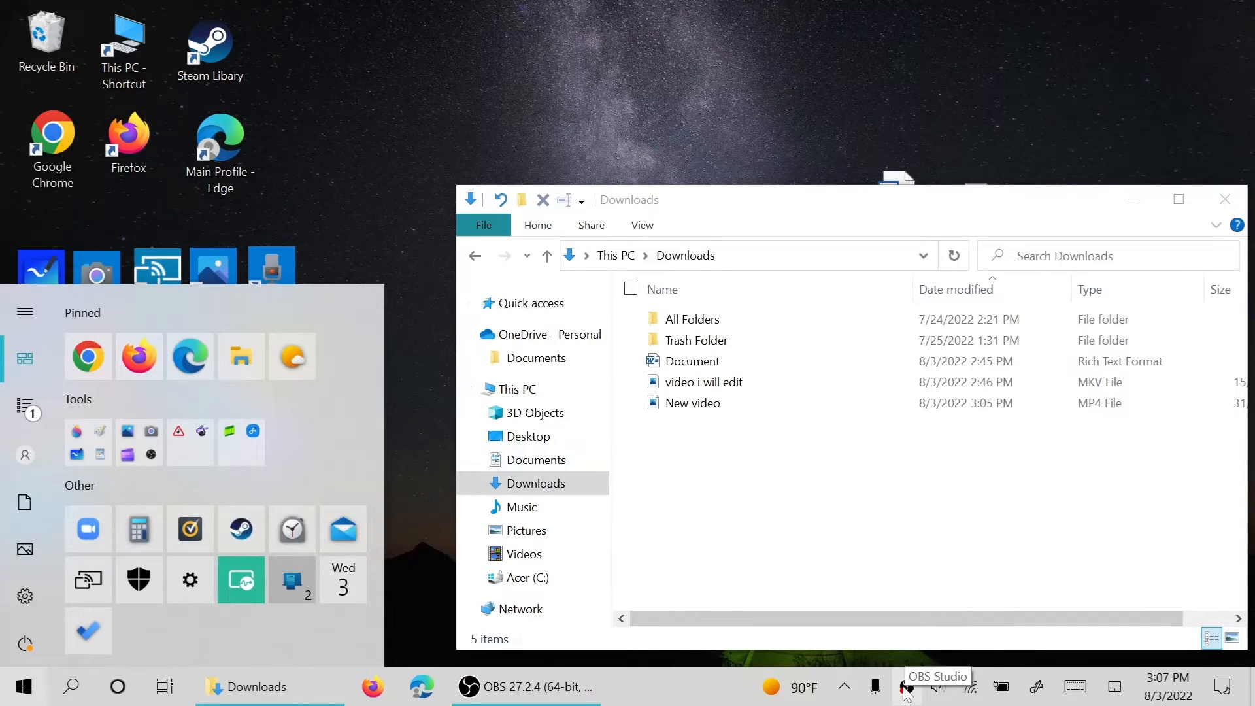
pyautogui.click(532, 112)
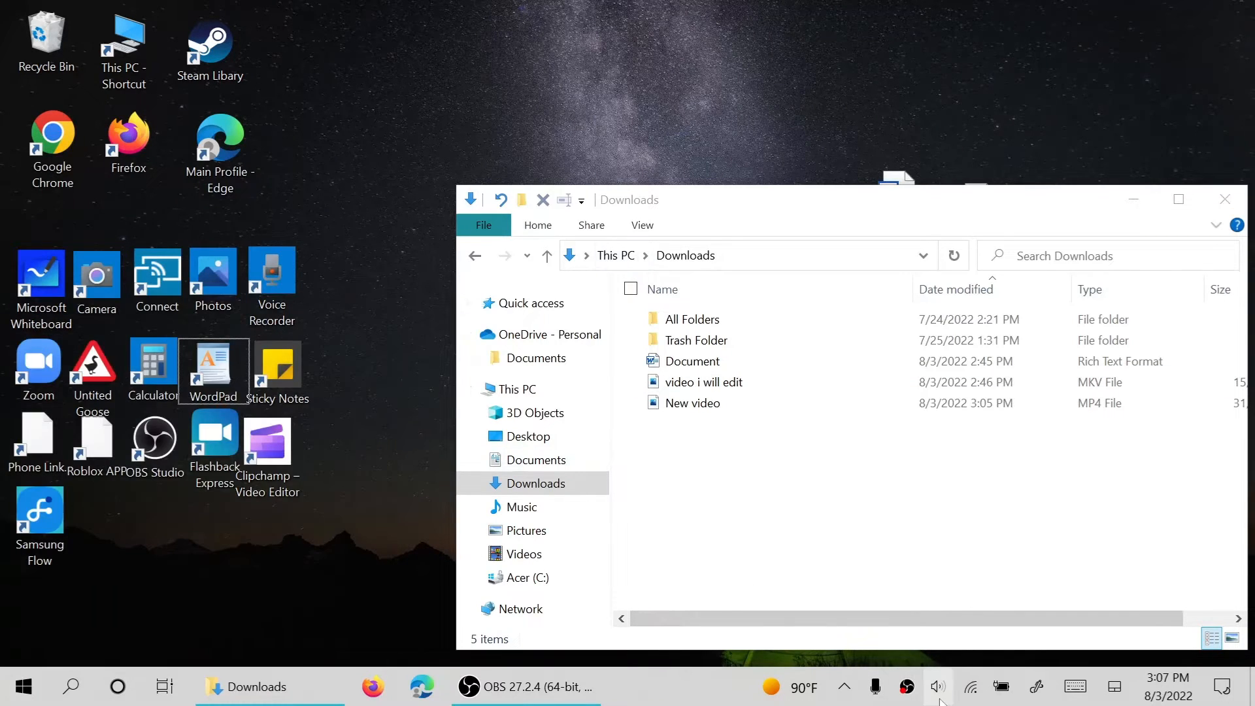
pyautogui.rightClick(918, 692)
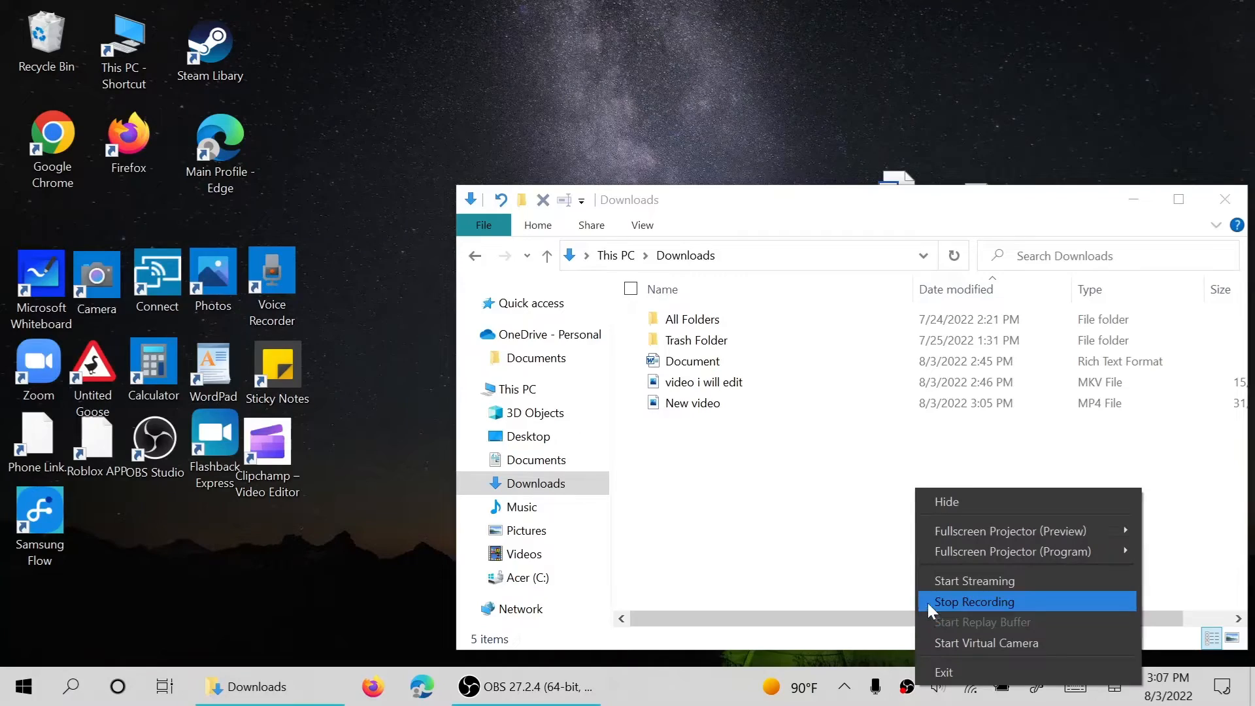